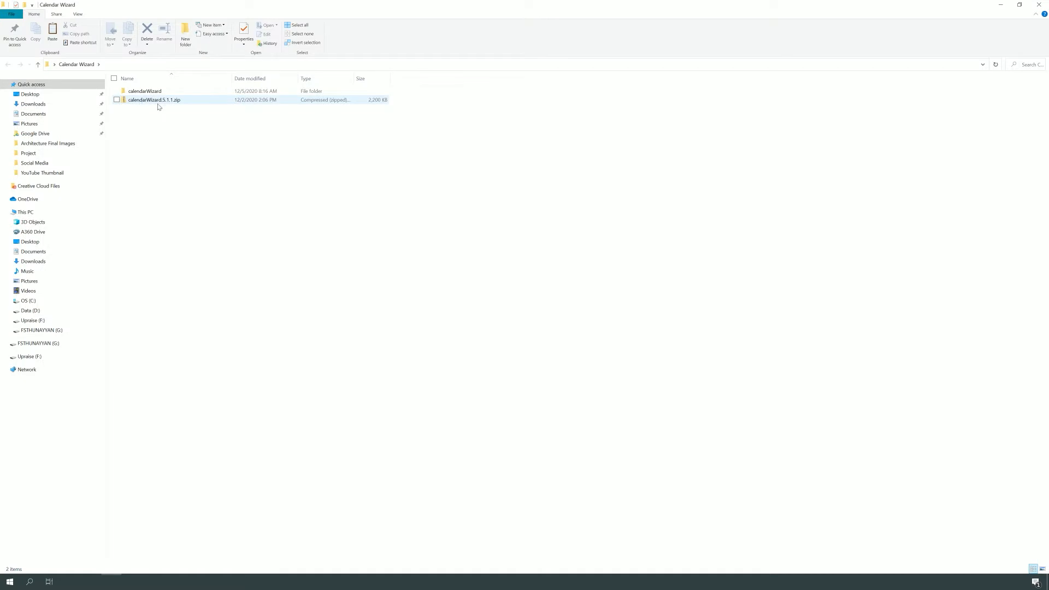
left_click(153, 104)
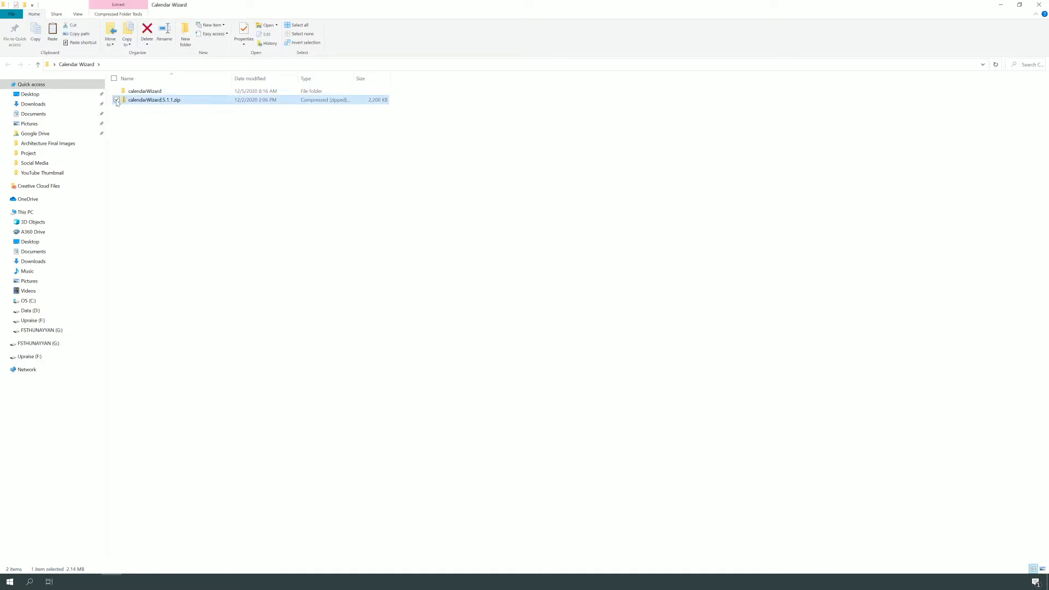
right_click(154, 104)
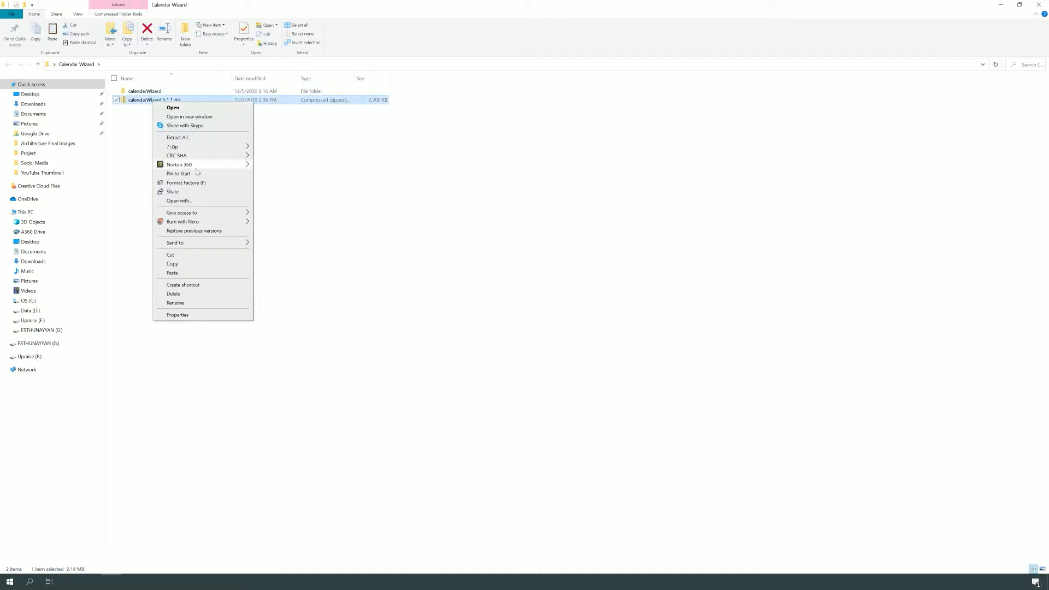
mouse_move(217, 149)
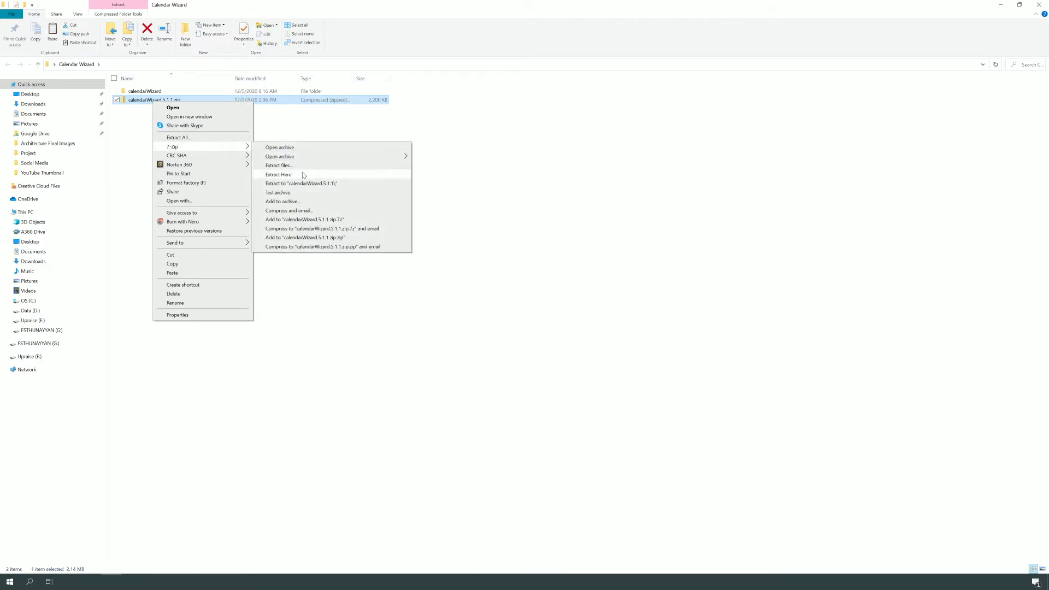
left_click(375, 131)
left_click(148, 93)
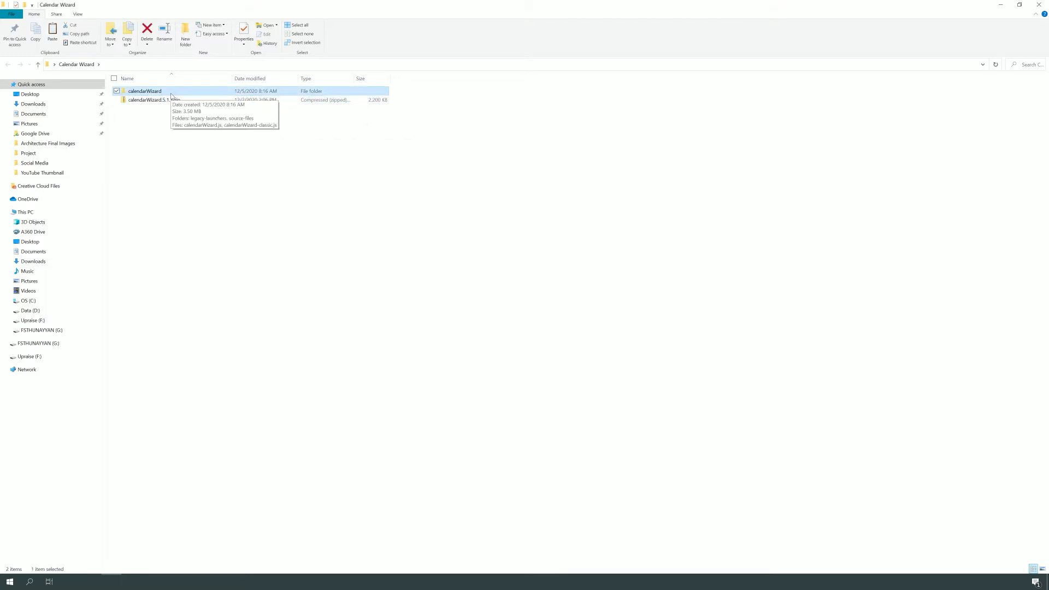
right_click(172, 93)
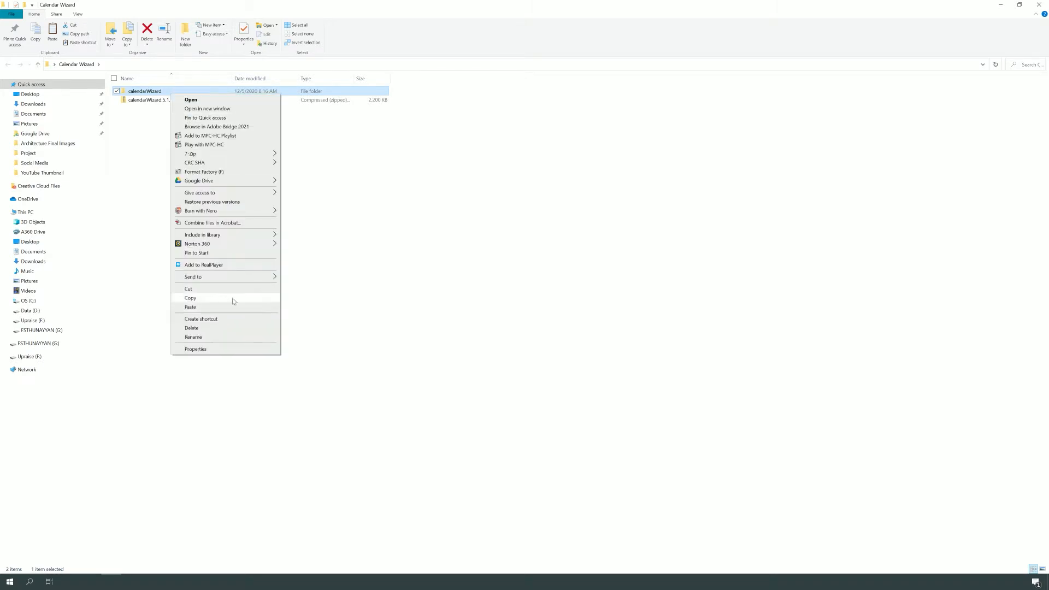
left_click(153, 276)
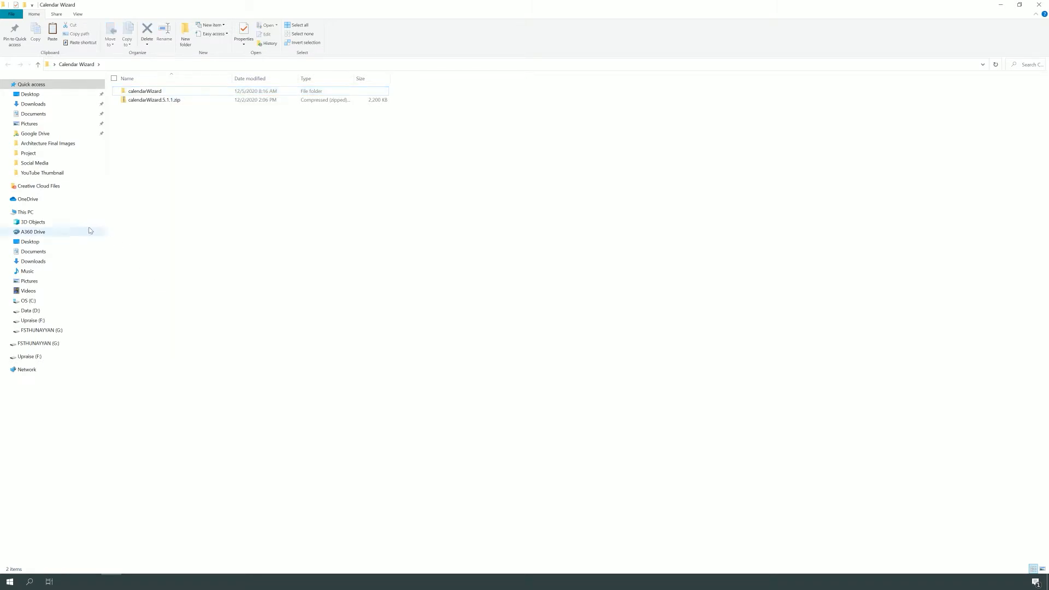
Go to the C drive and open Program Files > Adobe > Adobe InDesign 2021 > Scripts > Scripts Panel.
left_click(43, 217)
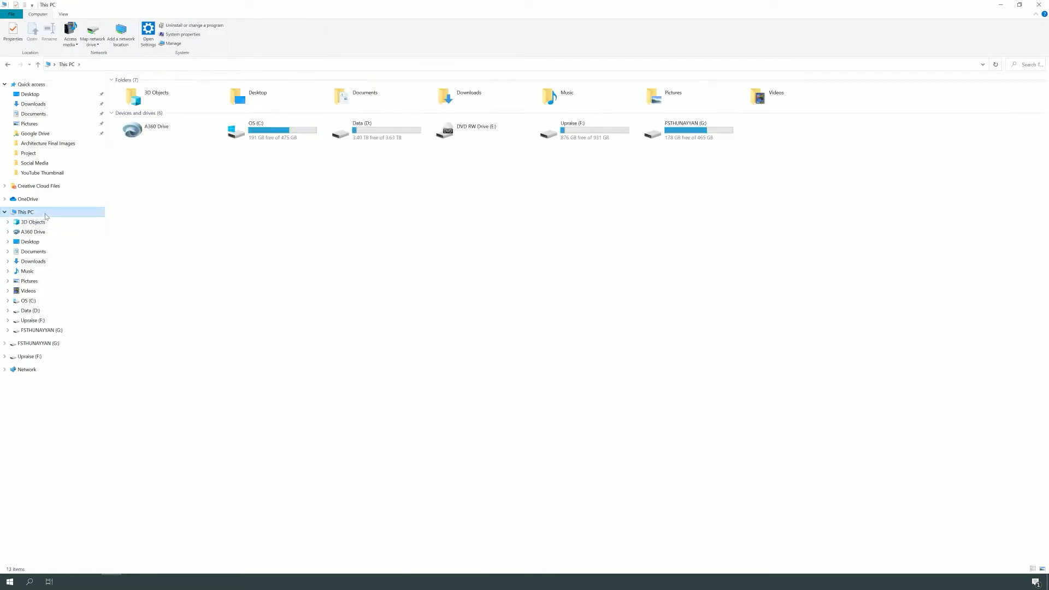
left_click(287, 136)
double_click(287, 136)
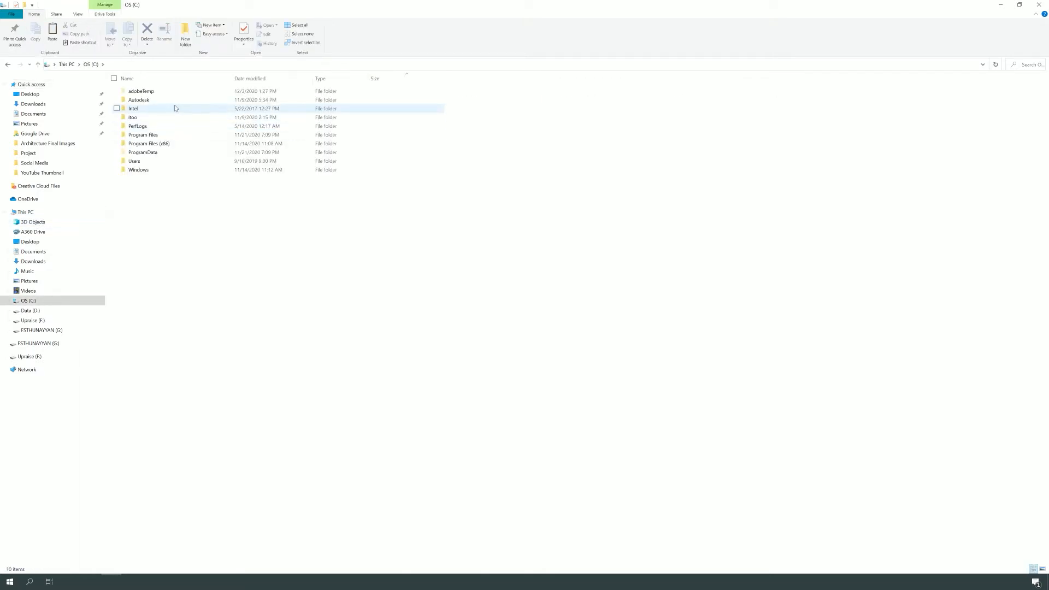
double_click(177, 136)
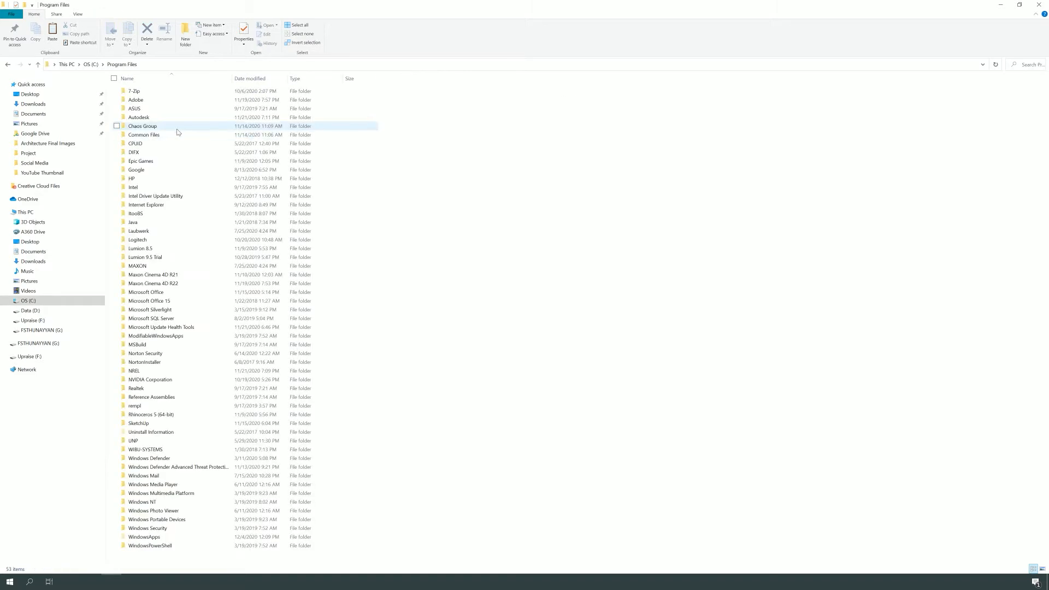
double_click(175, 105)
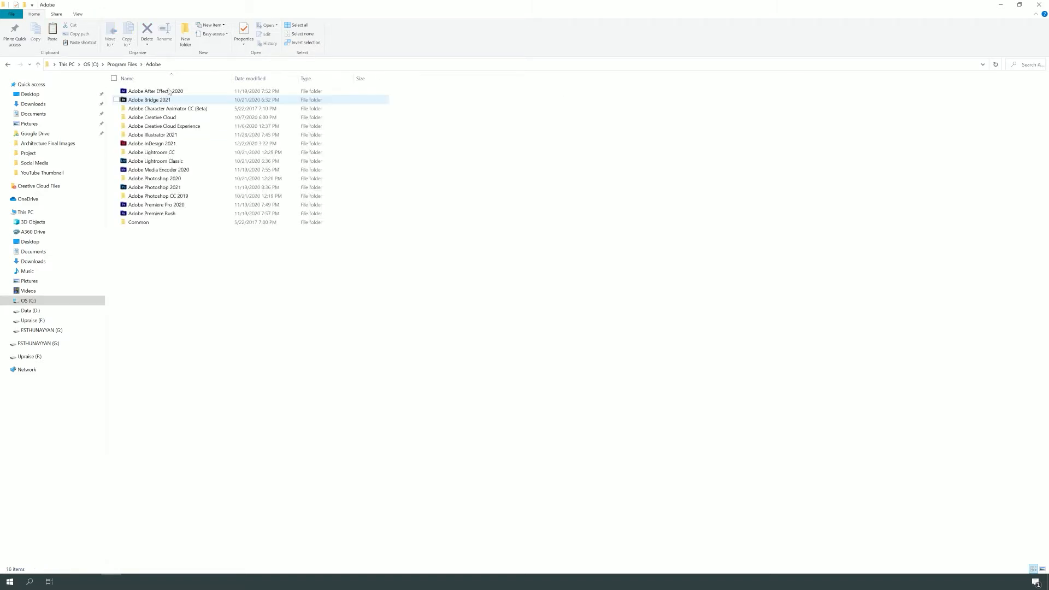
double_click(183, 144)
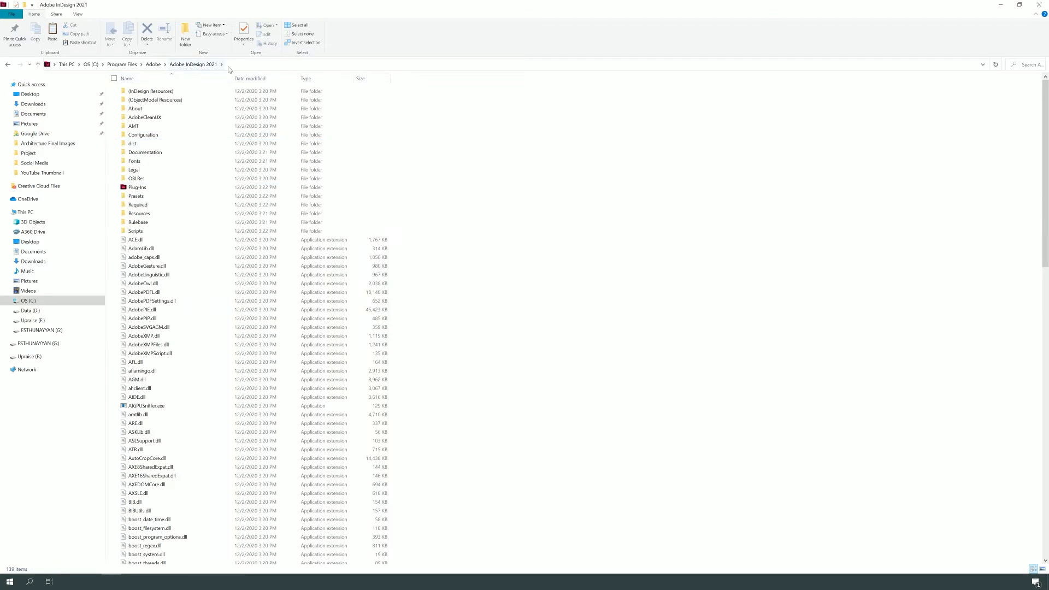
double_click(184, 229)
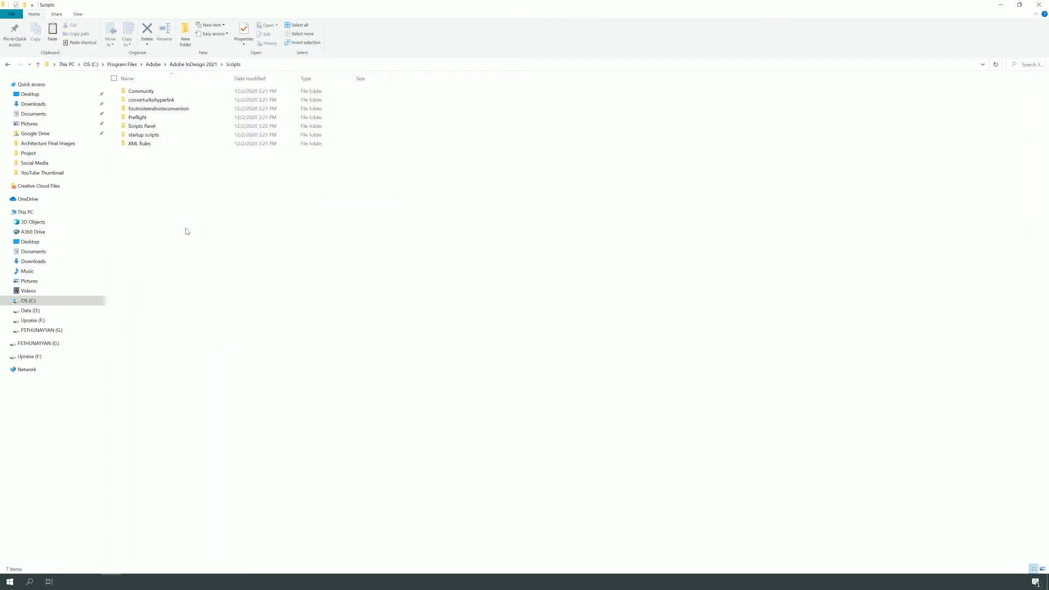
double_click(176, 127)
right_click(177, 156)
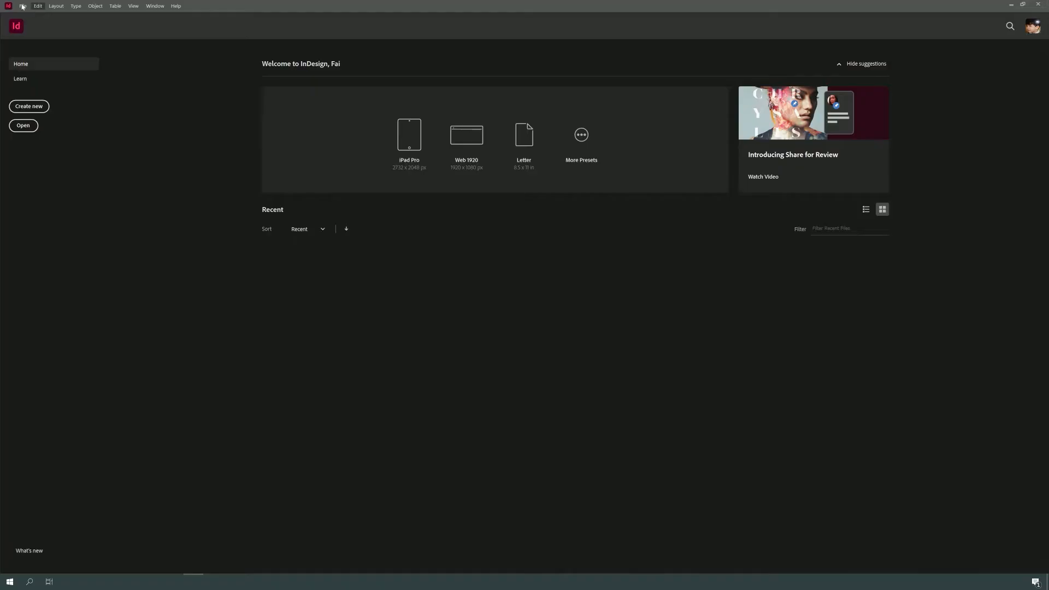
In InDesign, start a new print document from the A3 preset with centimeters as units.
left_click(23, 5)
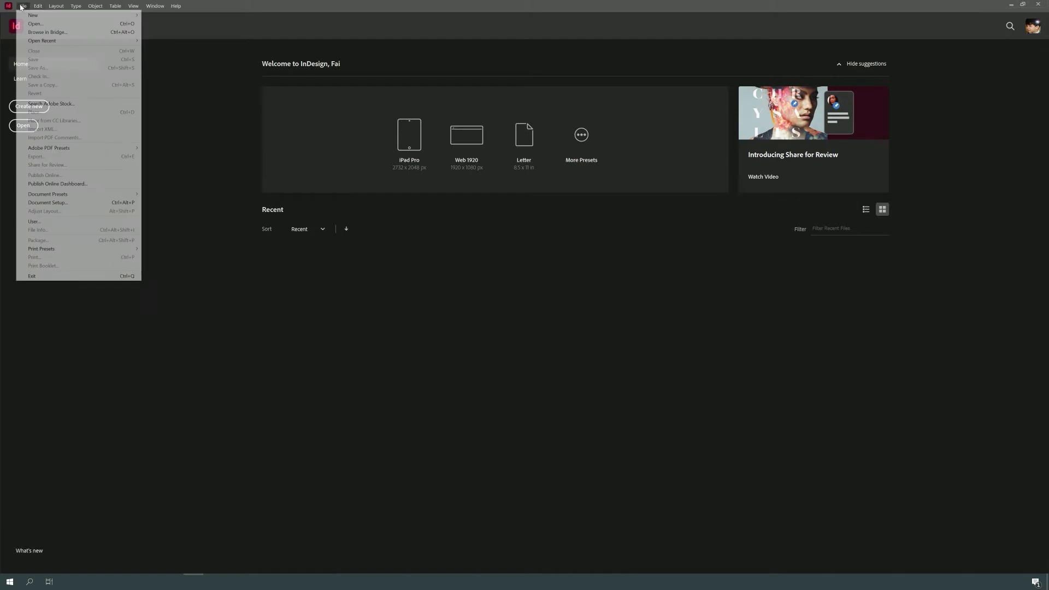
mouse_move(27, 15)
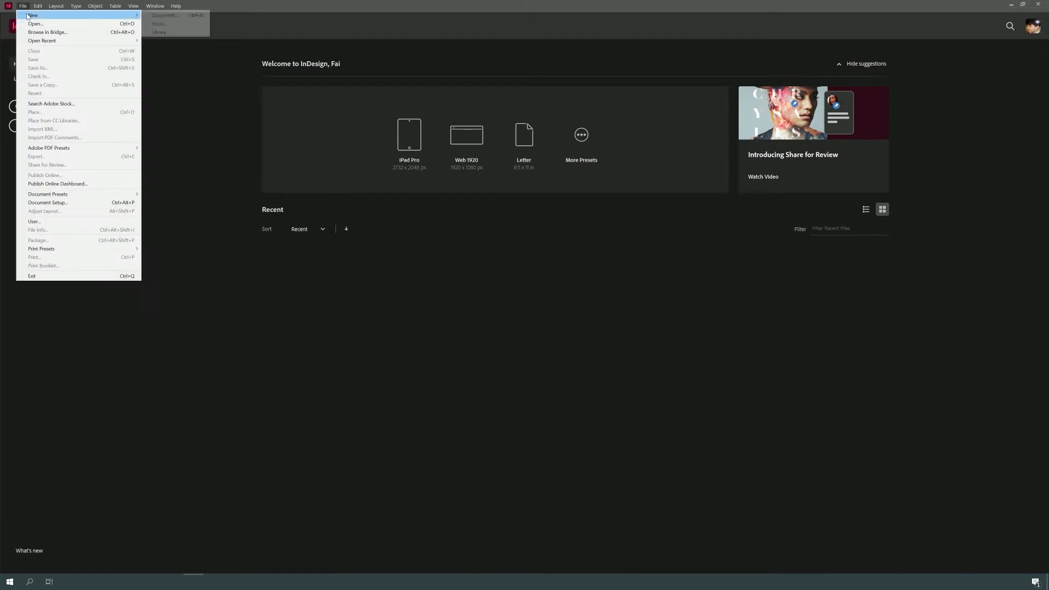
left_click(162, 15)
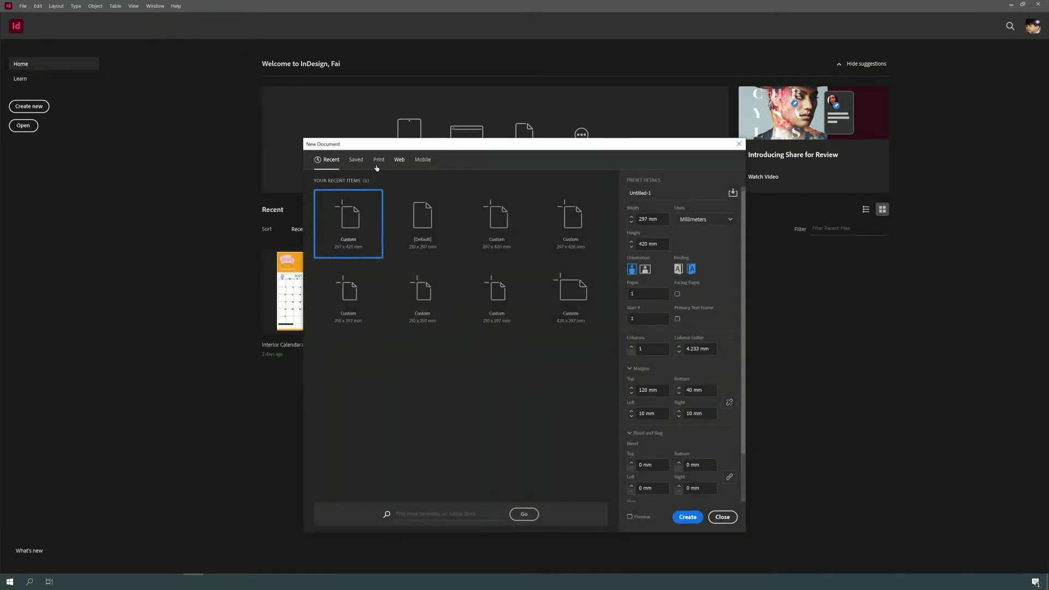
left_click(379, 159)
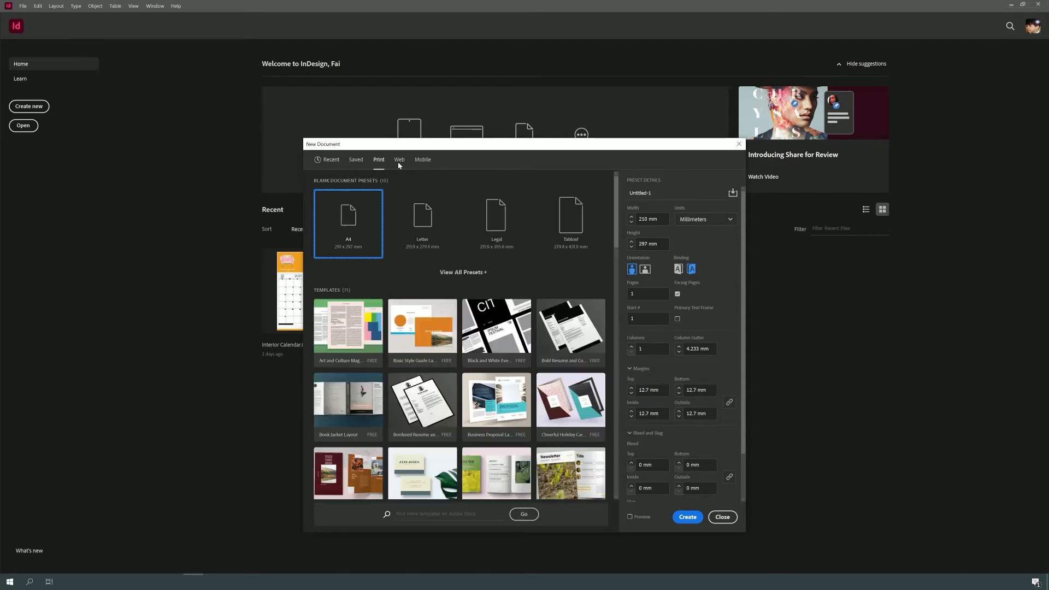
left_click(471, 272)
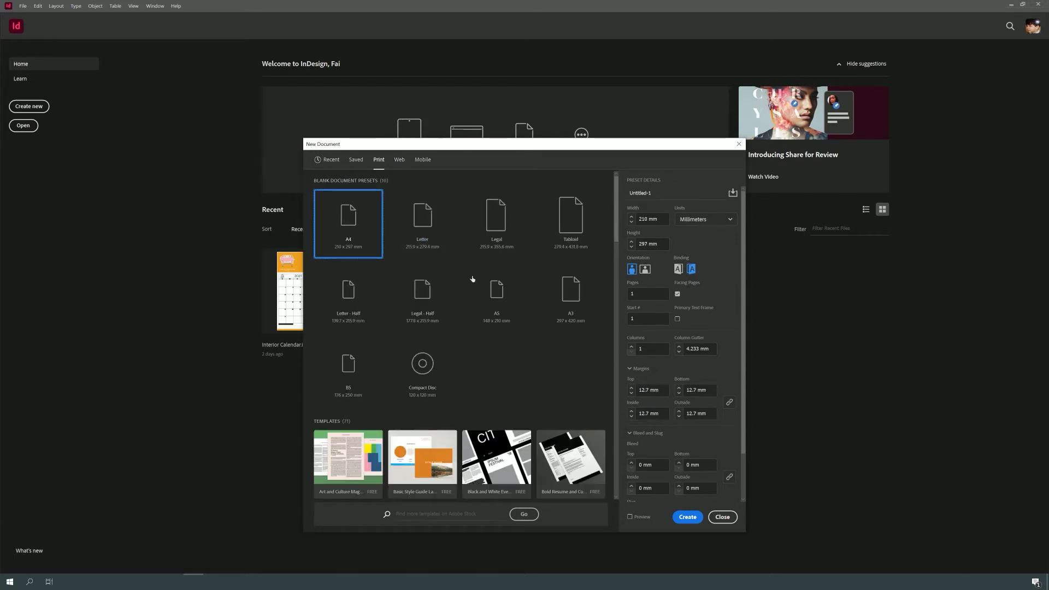
left_click(584, 320)
left_click(713, 221)
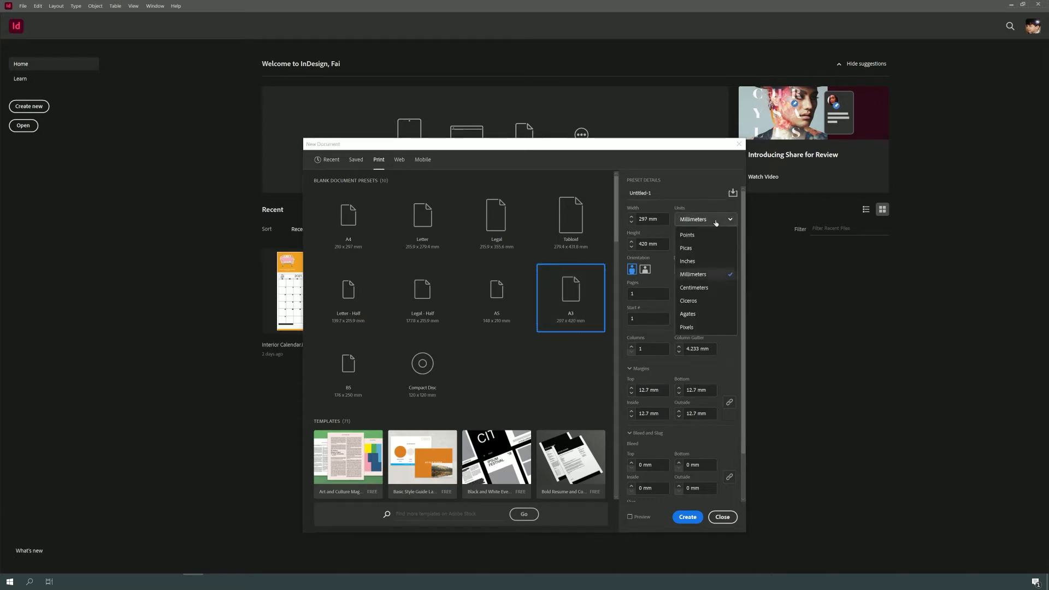
left_click(694, 287)
Name the new document Calendar 2021 and turn off facing pages.
left_click_drag(653, 191, 627, 193)
key("BackSpace")
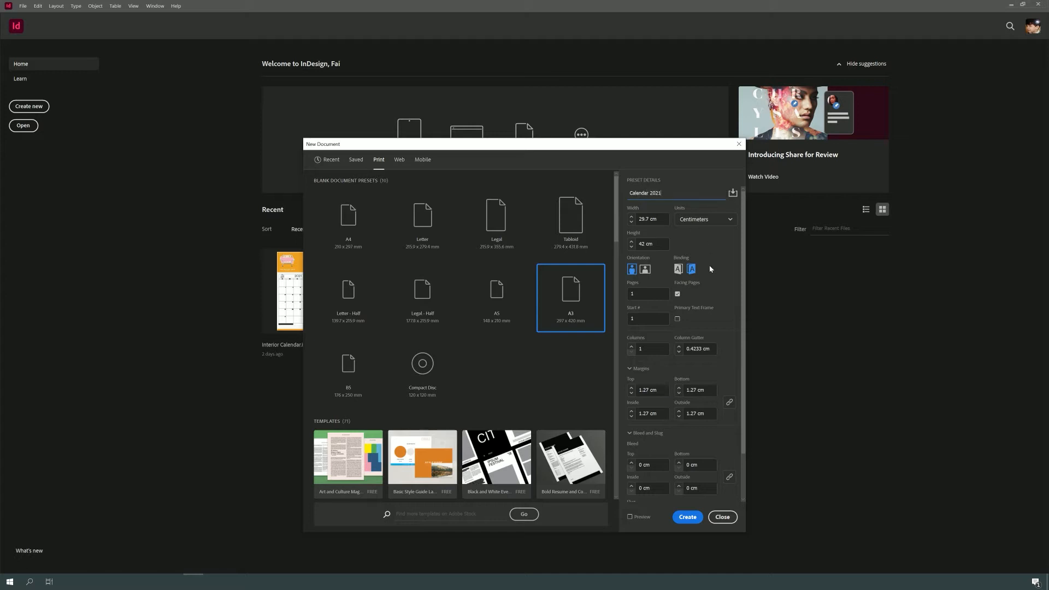
left_click(679, 296)
Unlink the page margins, with the top margin at 12 cm and the bottom margin at 4 cm.
left_click_drag(665, 389, 625, 390)
type("12")
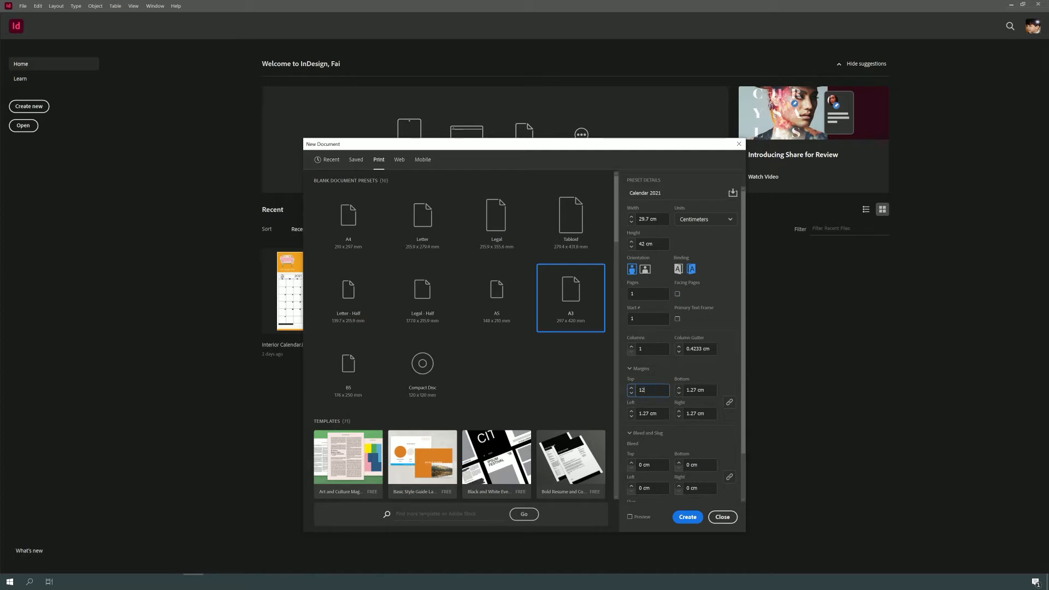
left_click(662, 414)
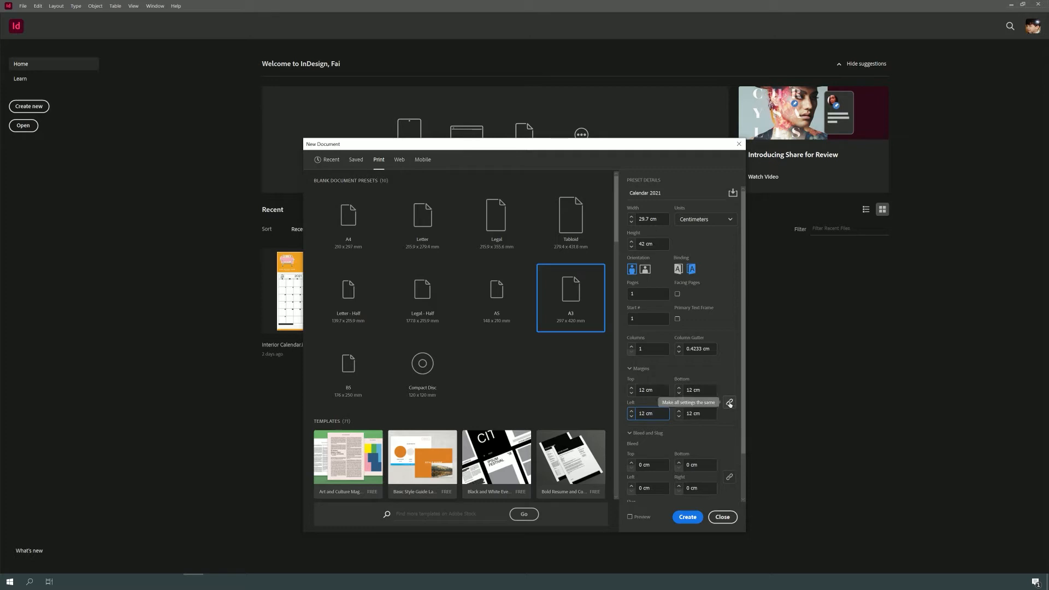
left_click(729, 404)
left_click_drag(661, 390, 638, 389)
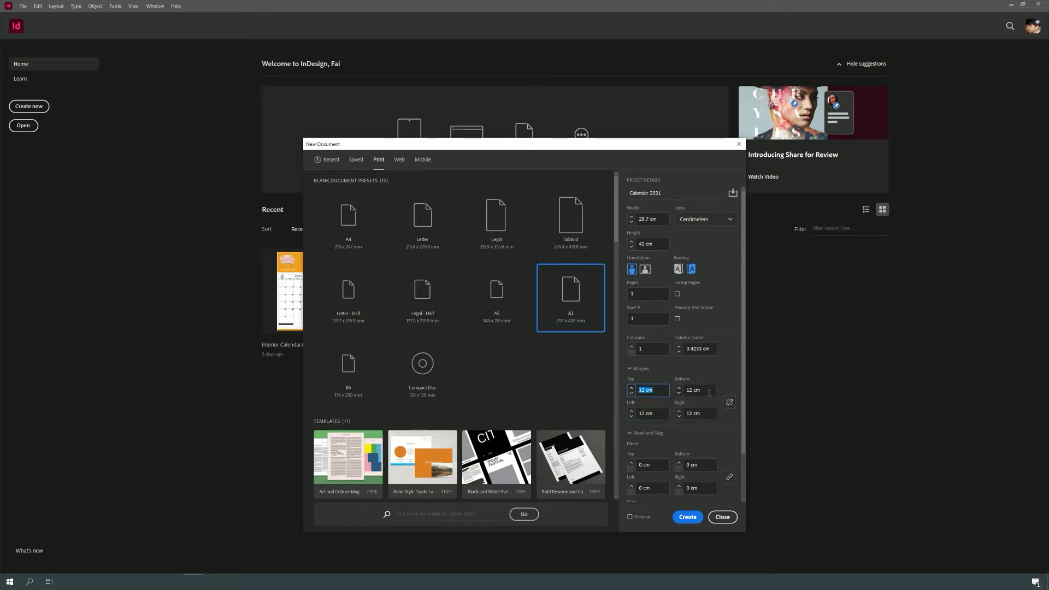
left_click_drag(709, 391, 686, 390)
type("4")
Set the left and right margins to 1 cm and create the document.
left_click(658, 413)
left_click_drag(655, 414, 638, 413)
type("1")
left_click(702, 414)
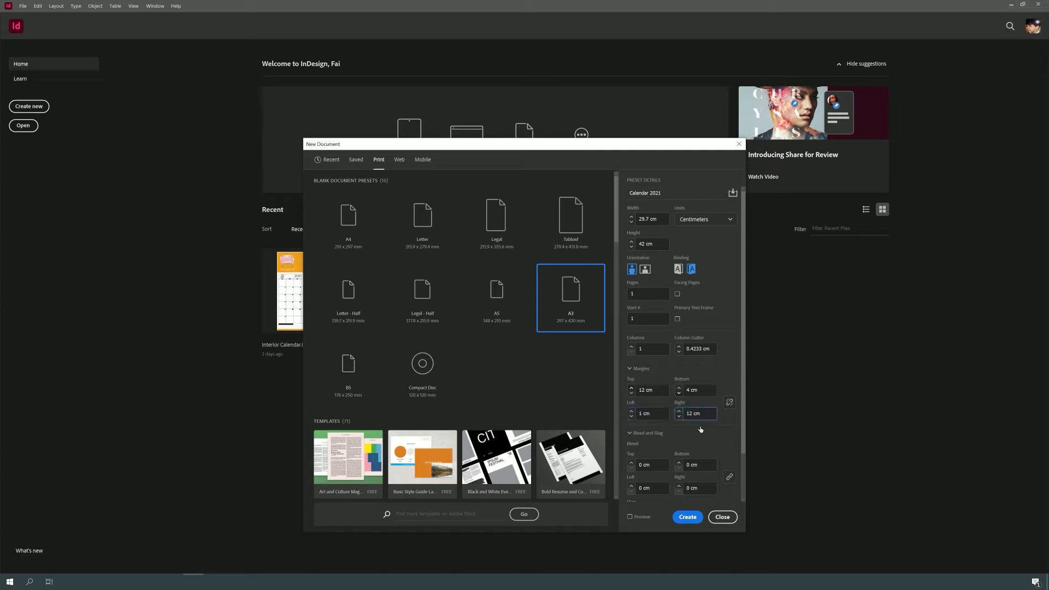
left_click_drag(703, 415, 683, 414)
type("1")
left_click(690, 452)
left_click(687, 518)
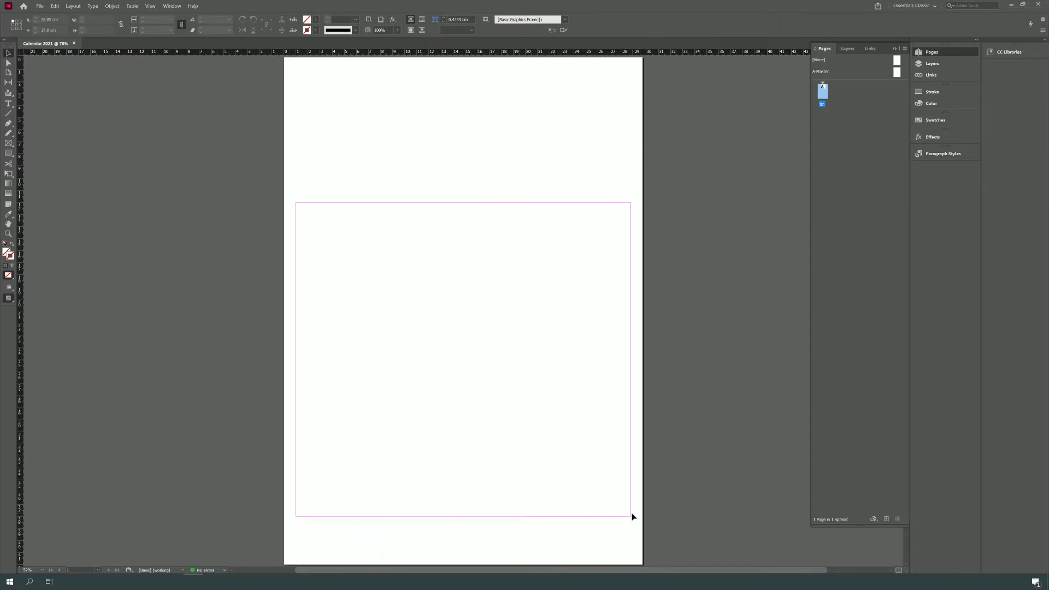
Show the installed scripts and expand the calendarWizard folder under Application.
left_click(167, 7)
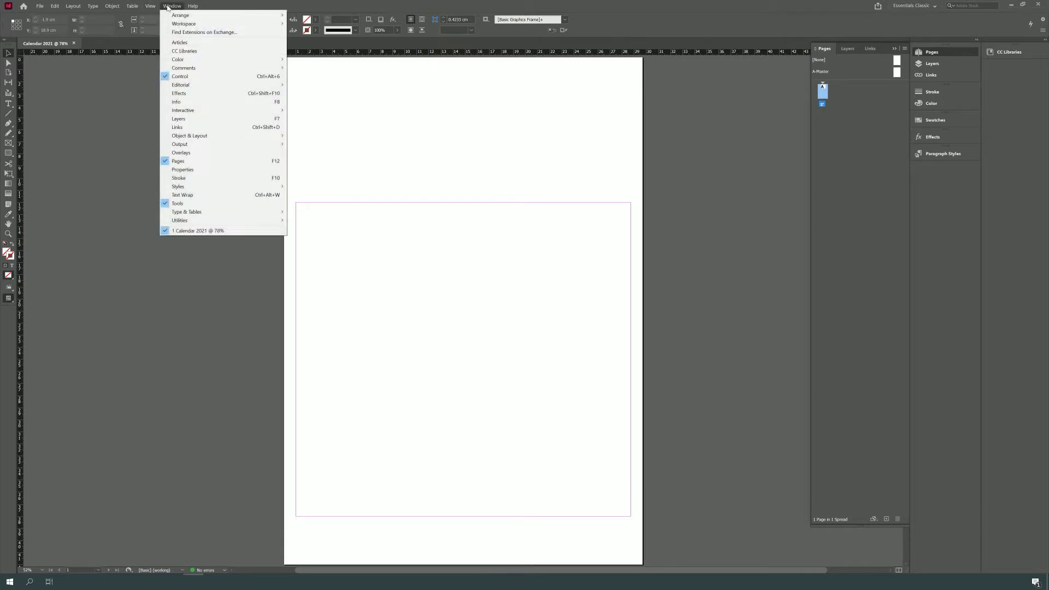
mouse_move(263, 220)
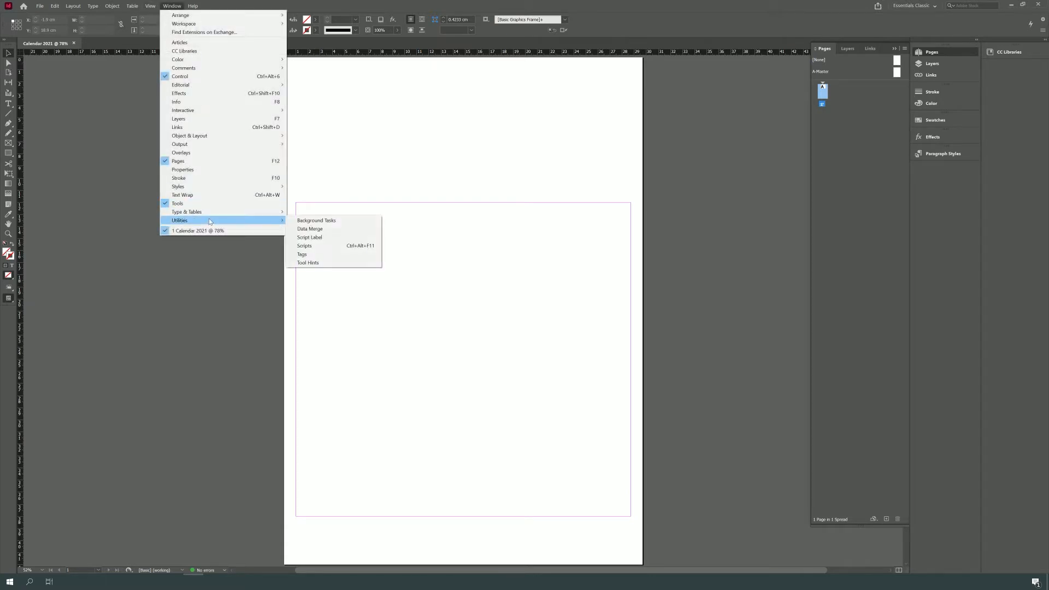
left_click(331, 248)
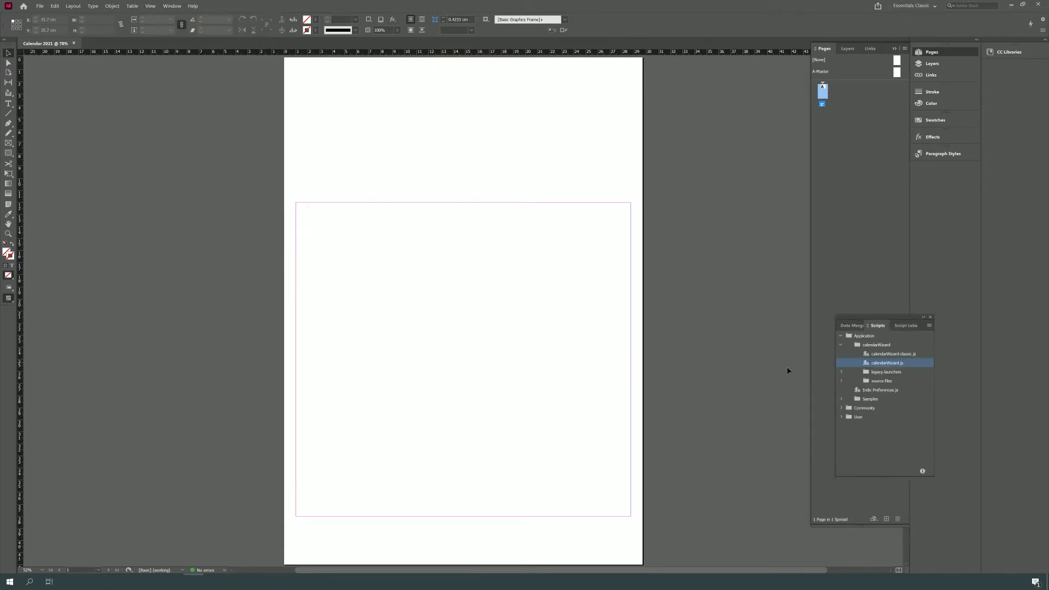
left_click(841, 345)
left_click(841, 336)
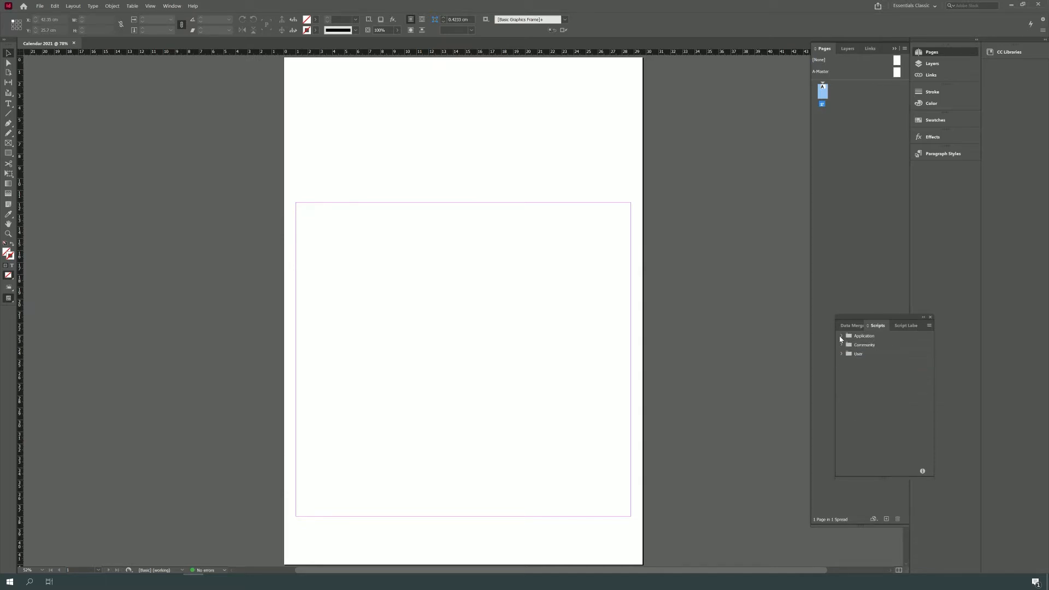
left_click(841, 335)
left_click(844, 345)
left_click(842, 345)
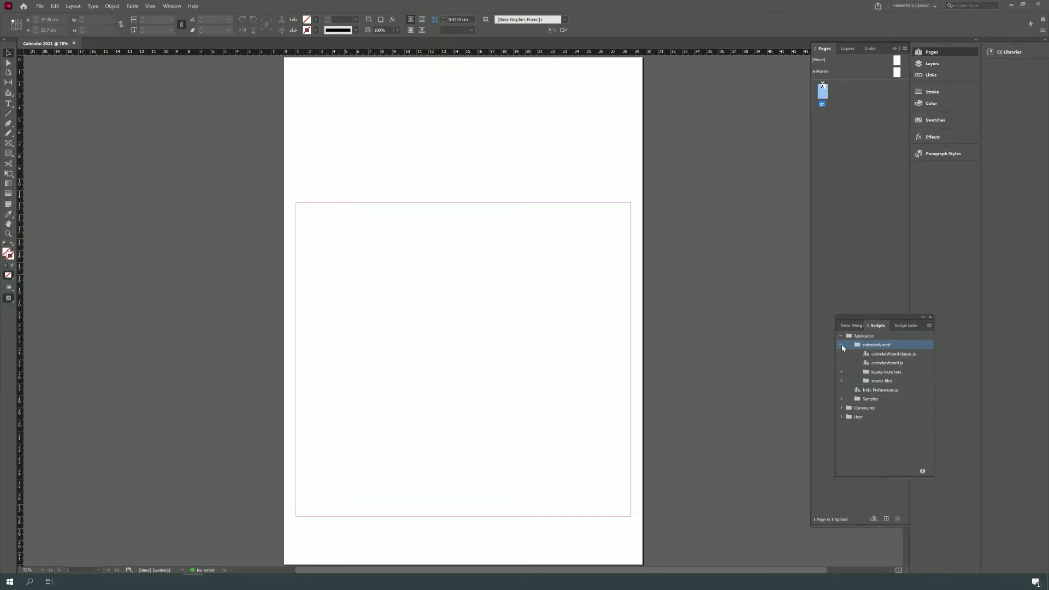
Run the calendarWizard.js script.
left_click(896, 355)
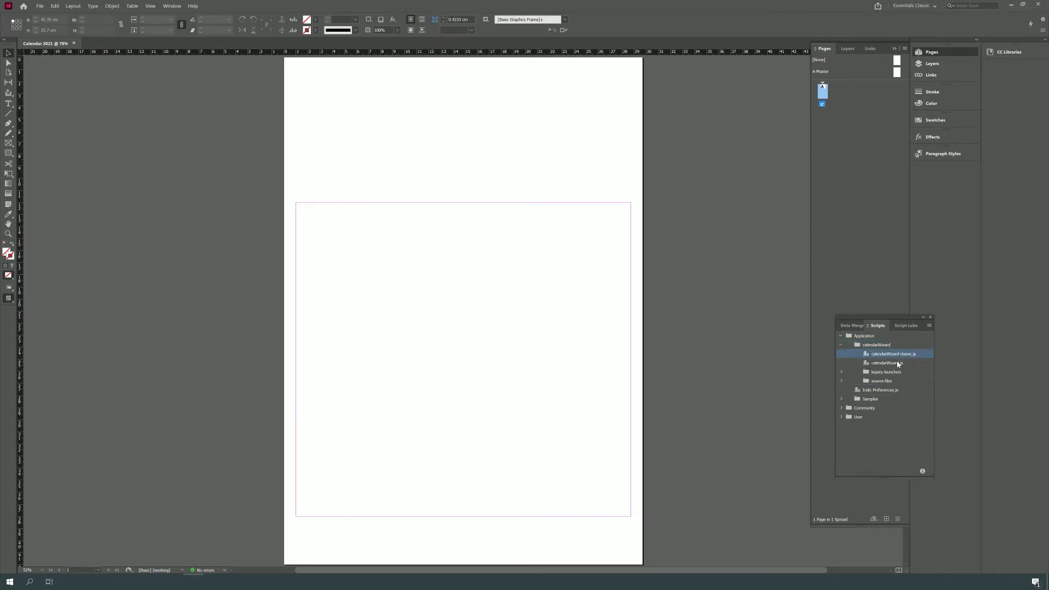
left_click(899, 364)
double_click(899, 364)
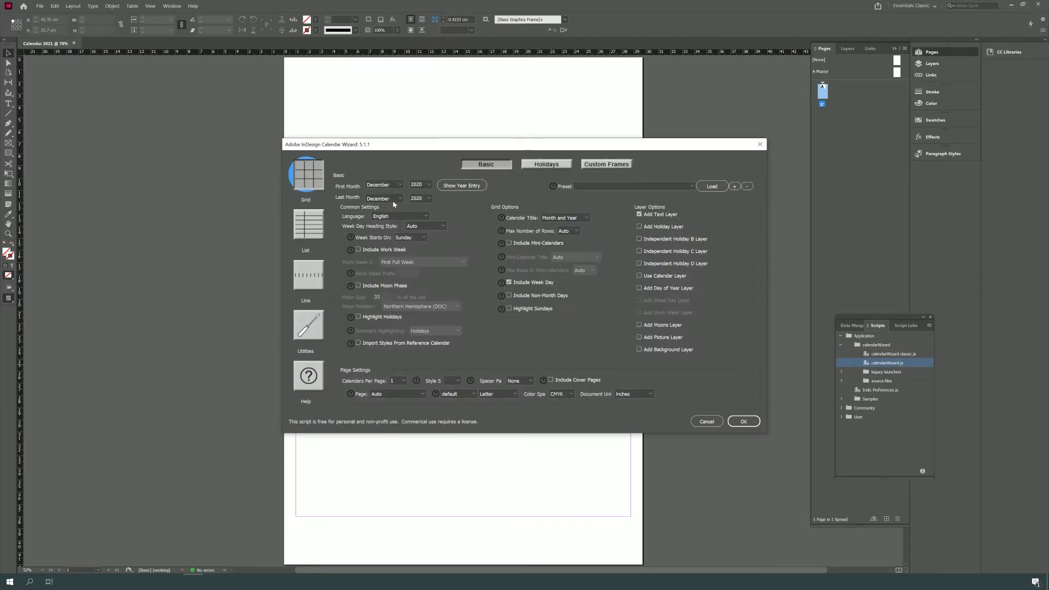
Set the calendar's first month to January 2021 and the last month's year to 2021.
left_click(417, 185)
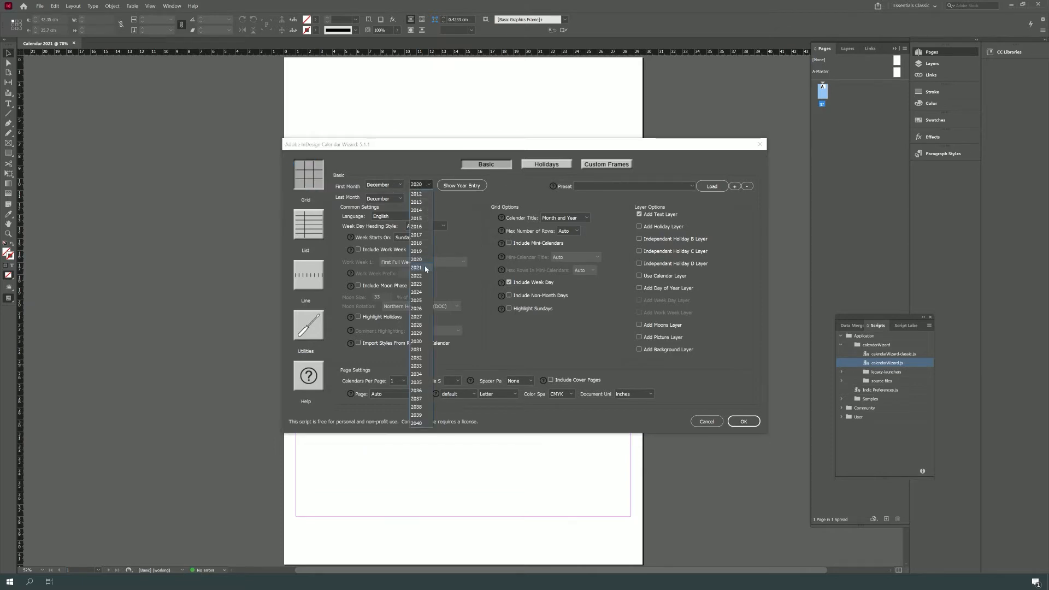
left_click(416, 268)
left_click(389, 184)
left_click(377, 194)
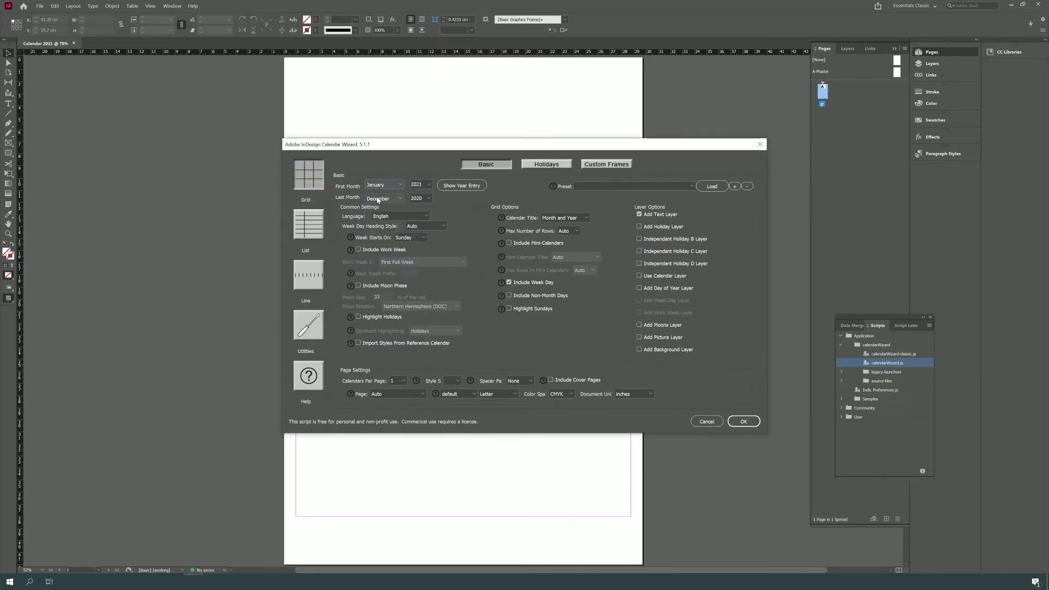
left_click(420, 199)
left_click(416, 281)
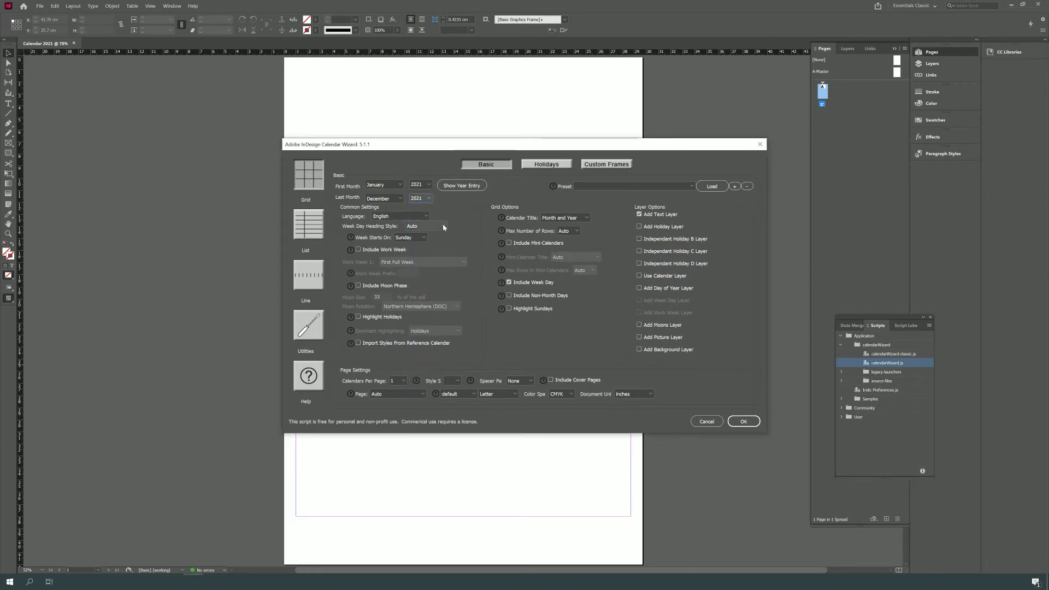
Set the calendar's week day heading style to Mid: Sun.
left_click(429, 227)
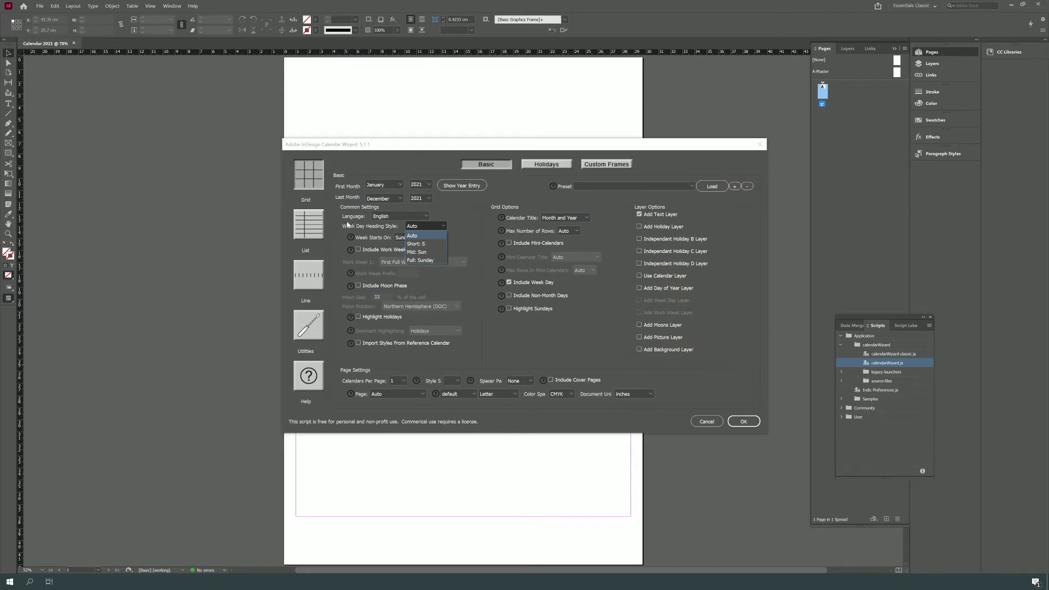
left_click(433, 252)
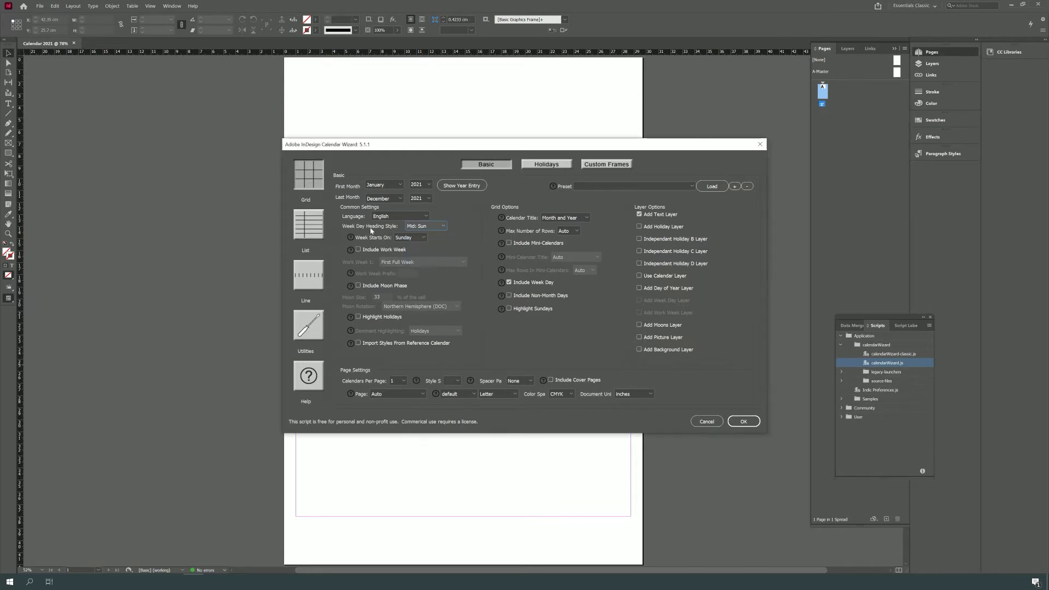
left_click(428, 227)
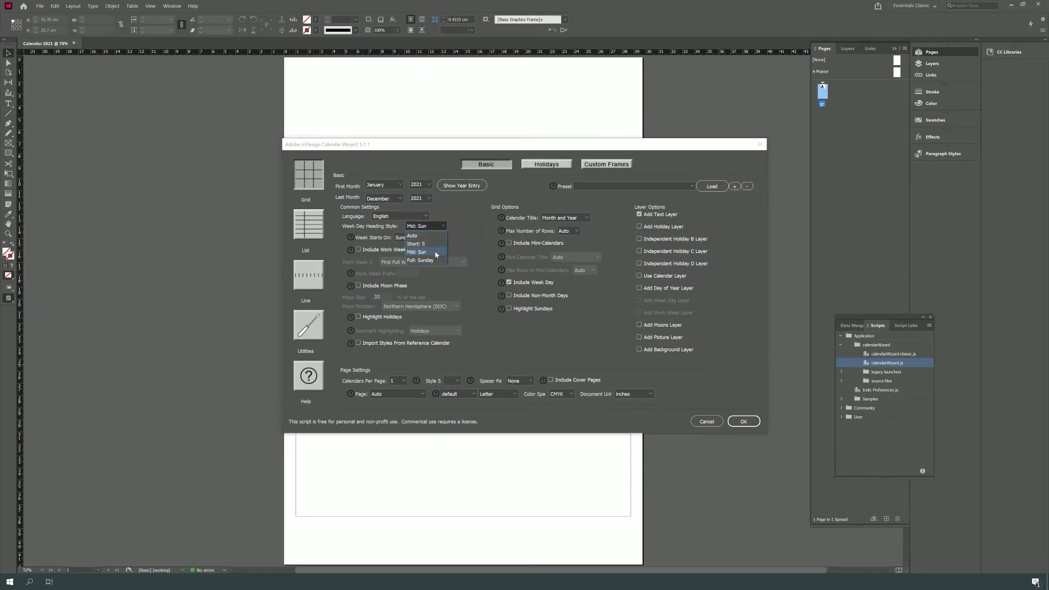
left_click(436, 254)
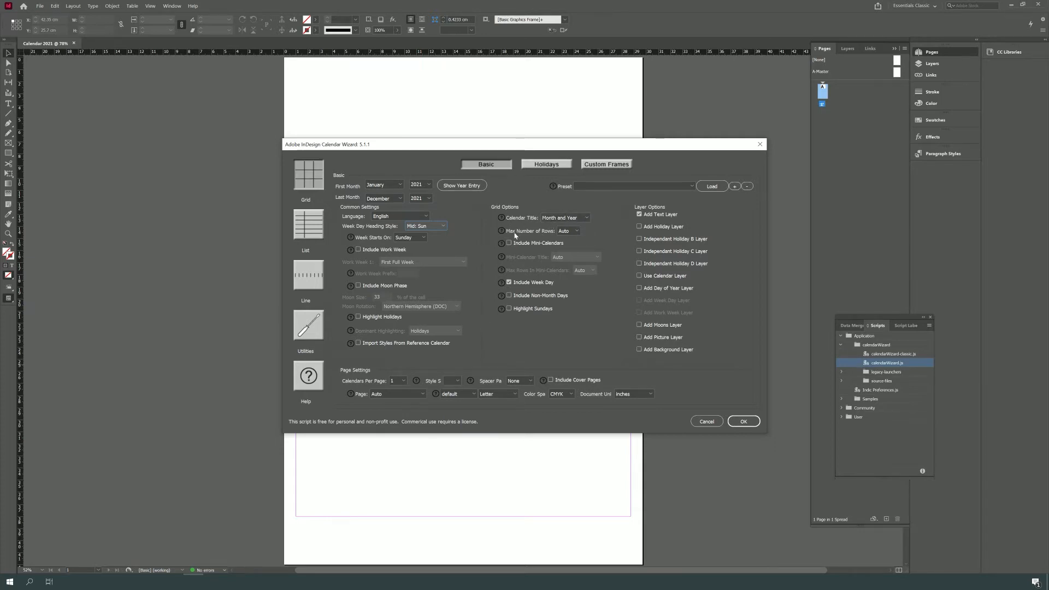
Include mini-calendars with Month as their title and turn on Sunday highlighting in the grid options.
left_click(509, 244)
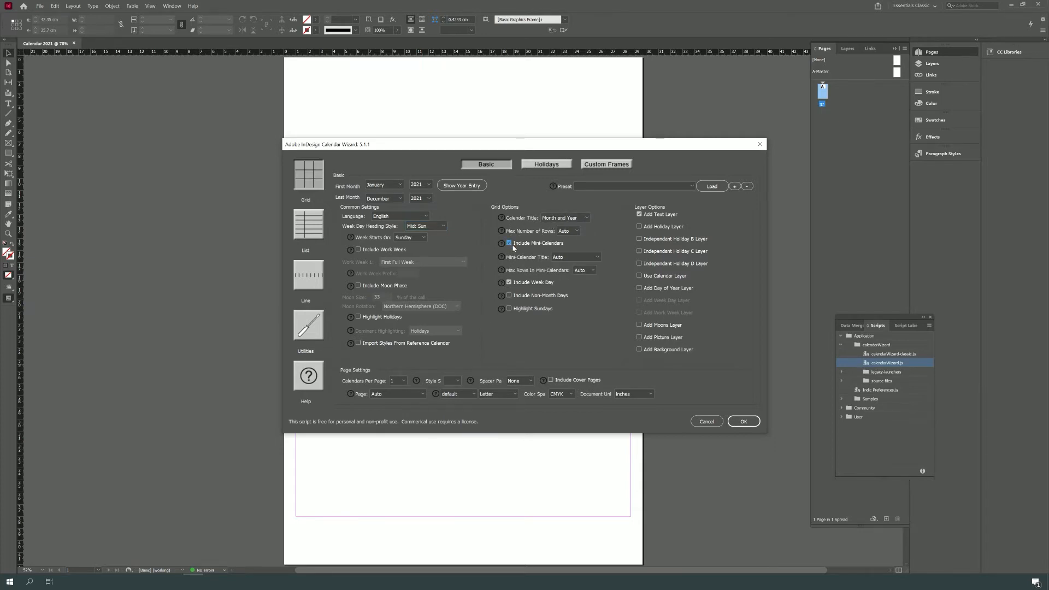
left_click(558, 258)
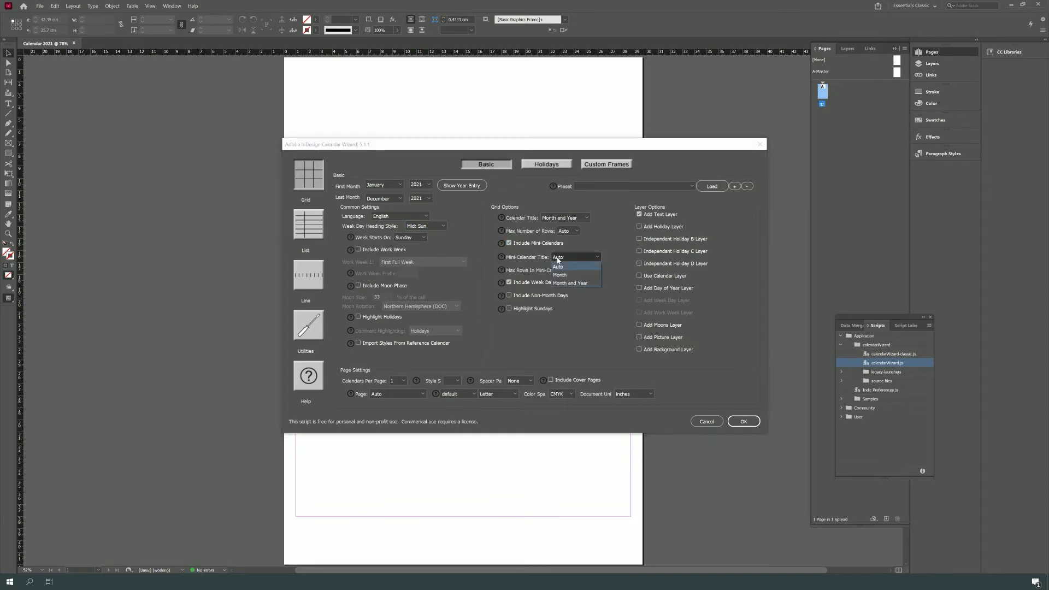
left_click(565, 275)
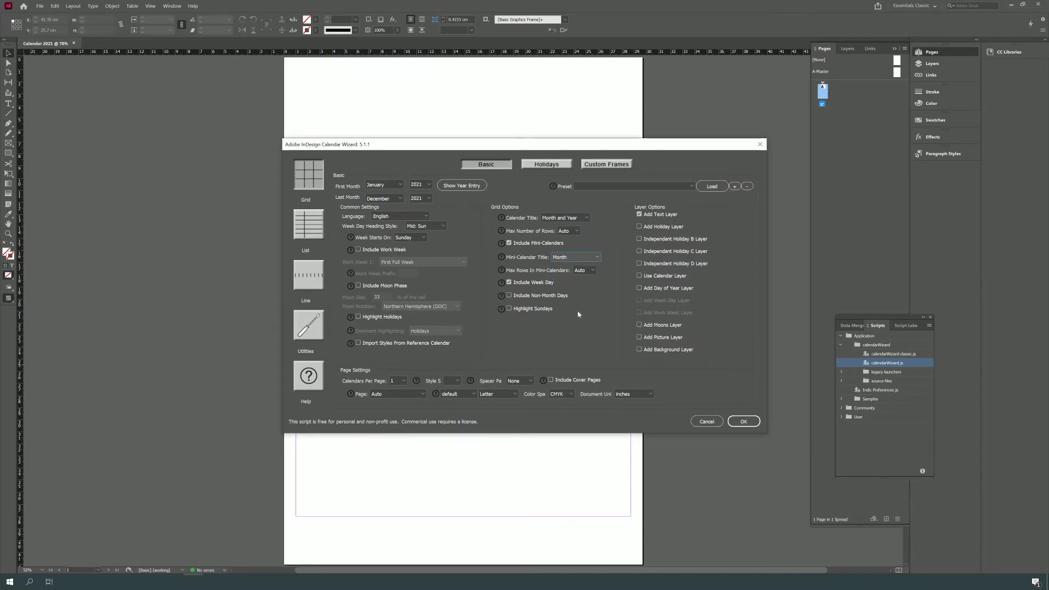
left_click(510, 309)
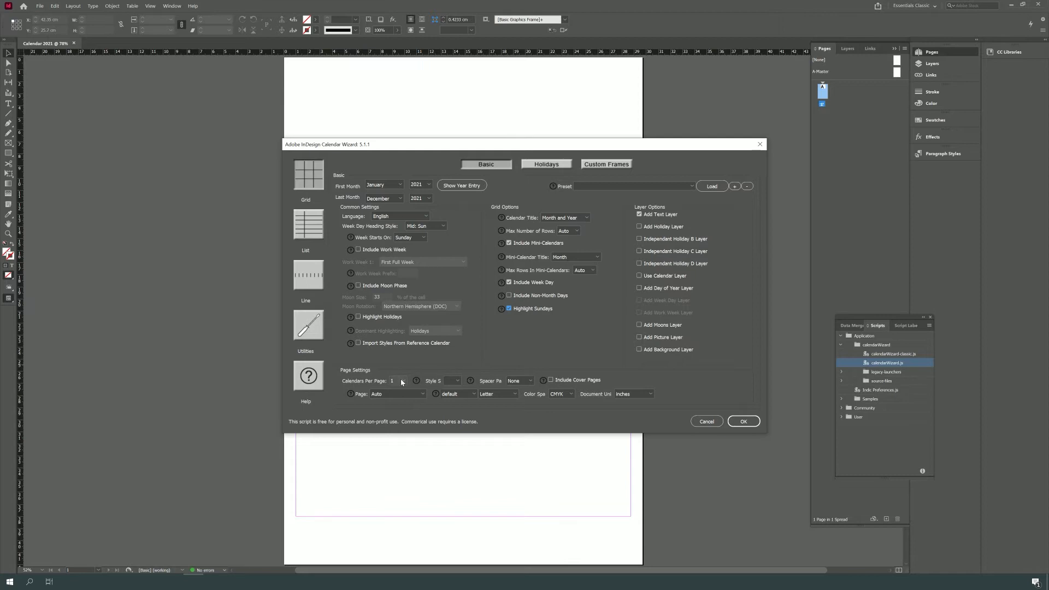
Set the page setting to Current Document and generate the calendar.
left_click(397, 394)
left_click(394, 428)
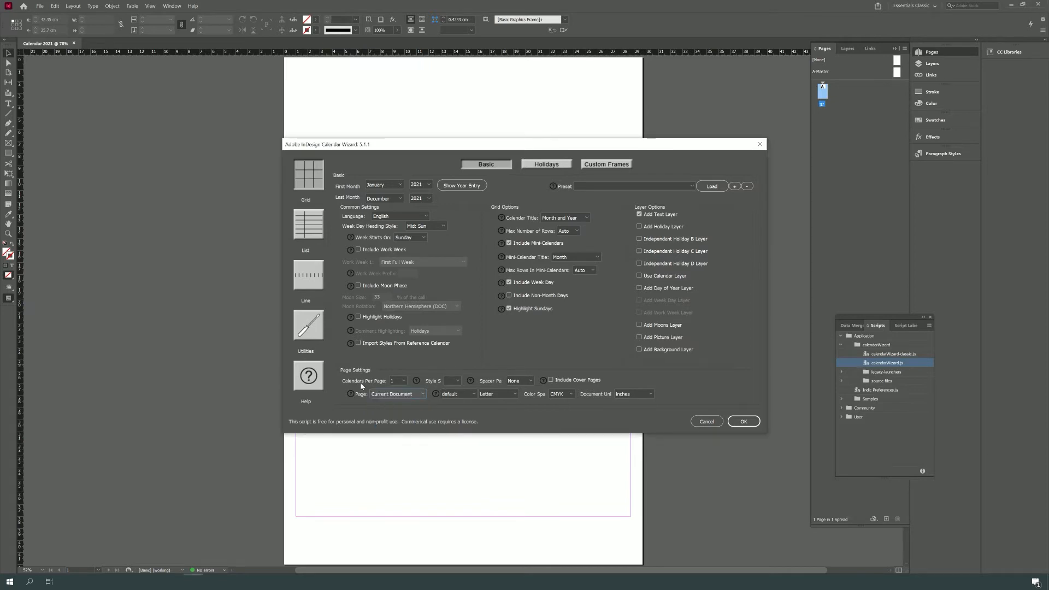
left_click(744, 422)
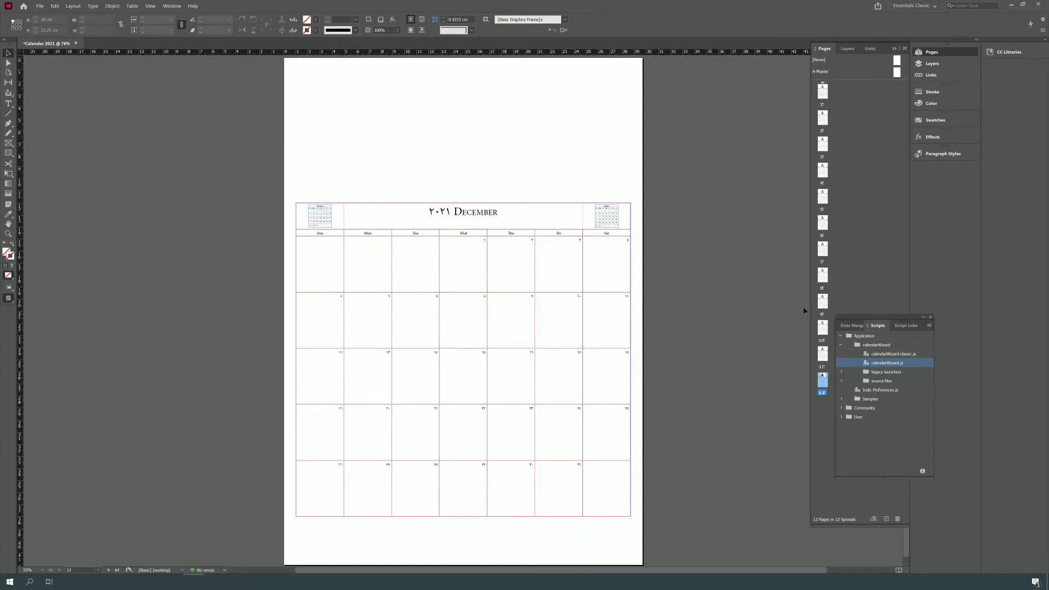
Close the scripts list and view the first and last pages of the generated calendar.
left_click(931, 317)
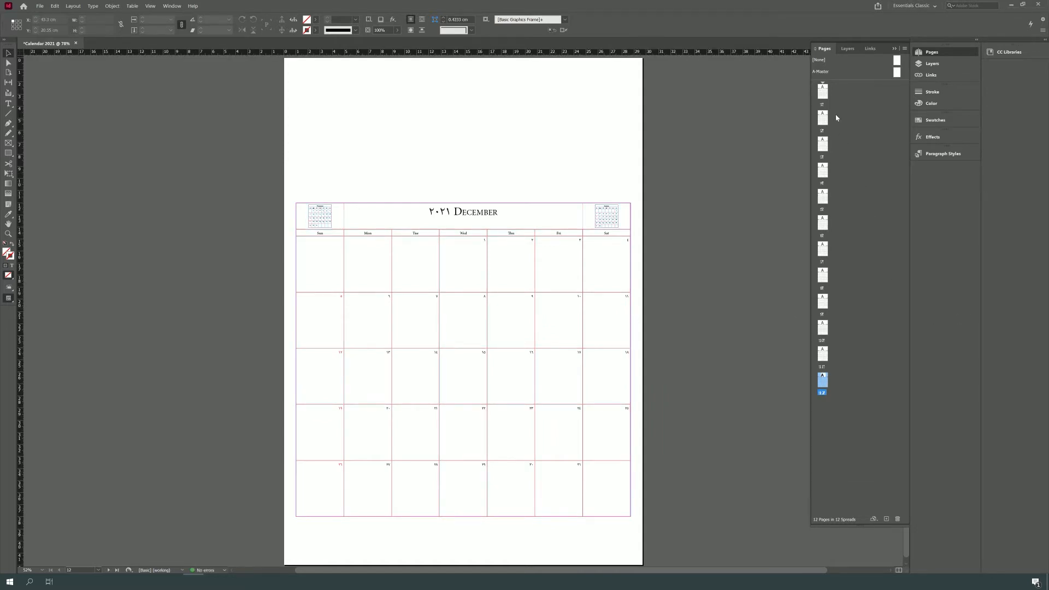
double_click(823, 92)
double_click(823, 381)
Display the paragraph styles of the calendar document.
left_click(943, 154)
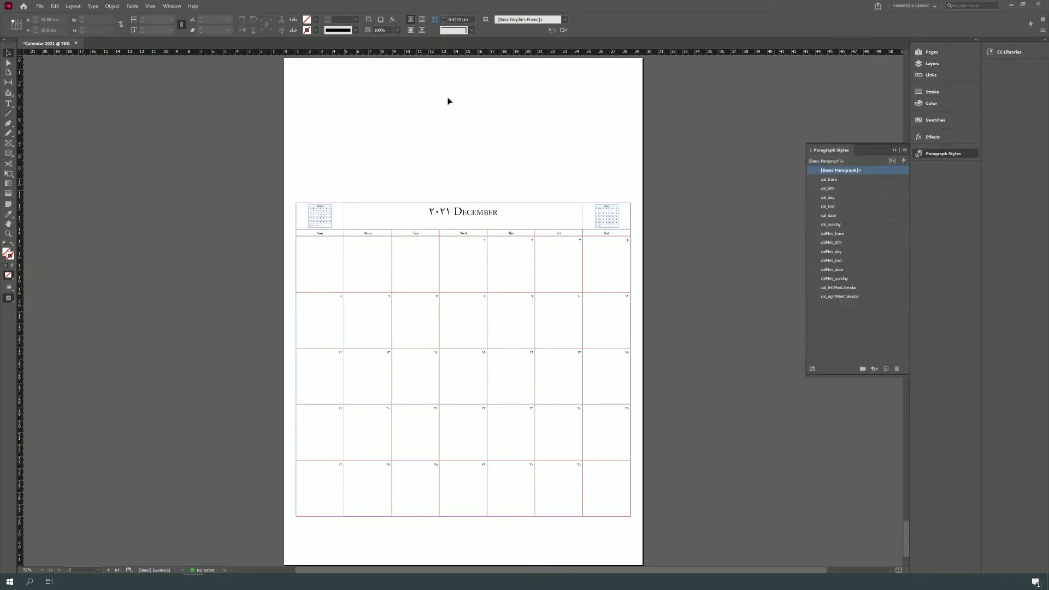
left_click(172, 6)
mouse_move(209, 189)
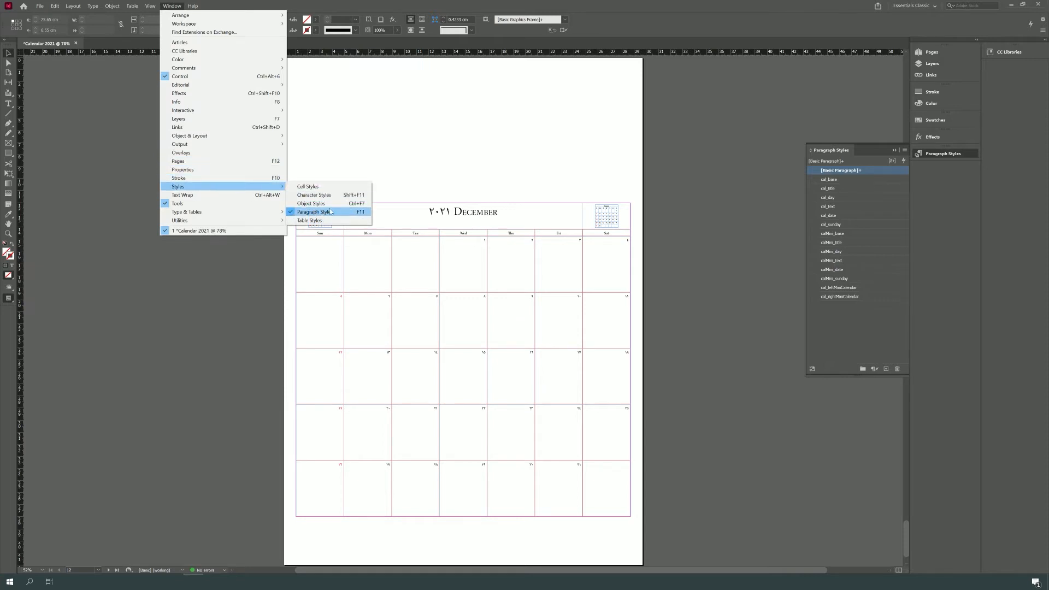
left_click(368, 213)
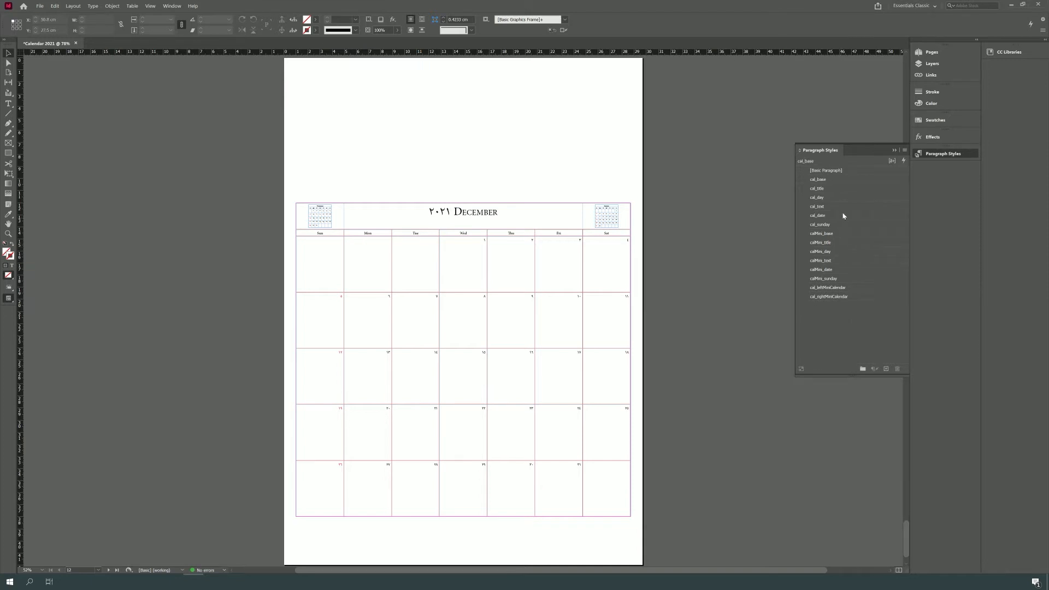
Try Avant Garde BQ as the font family of the cal_base paragraph style, and undo the change.
left_click(848, 181)
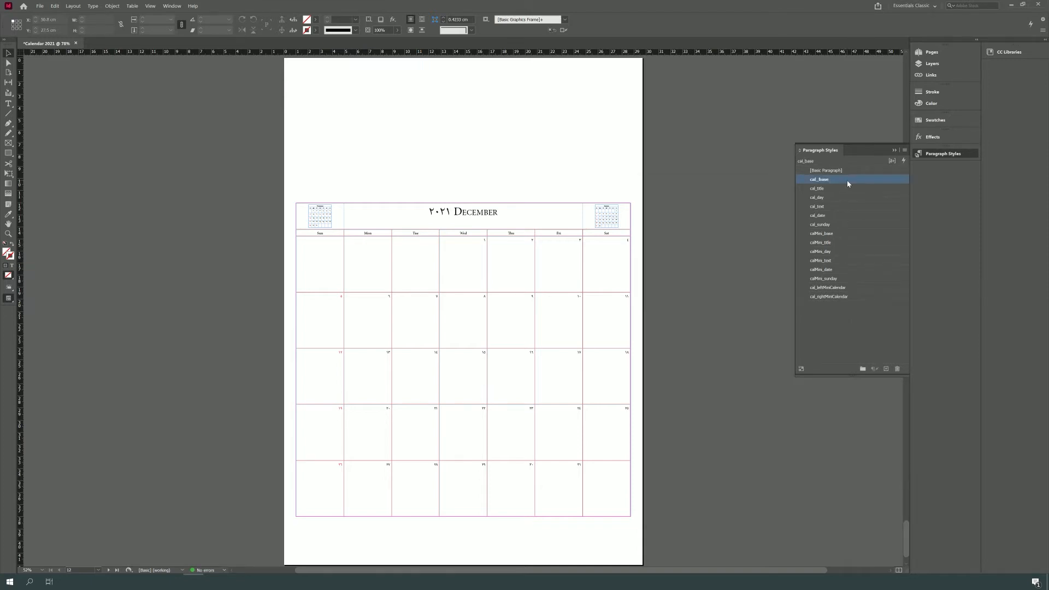
double_click(848, 181)
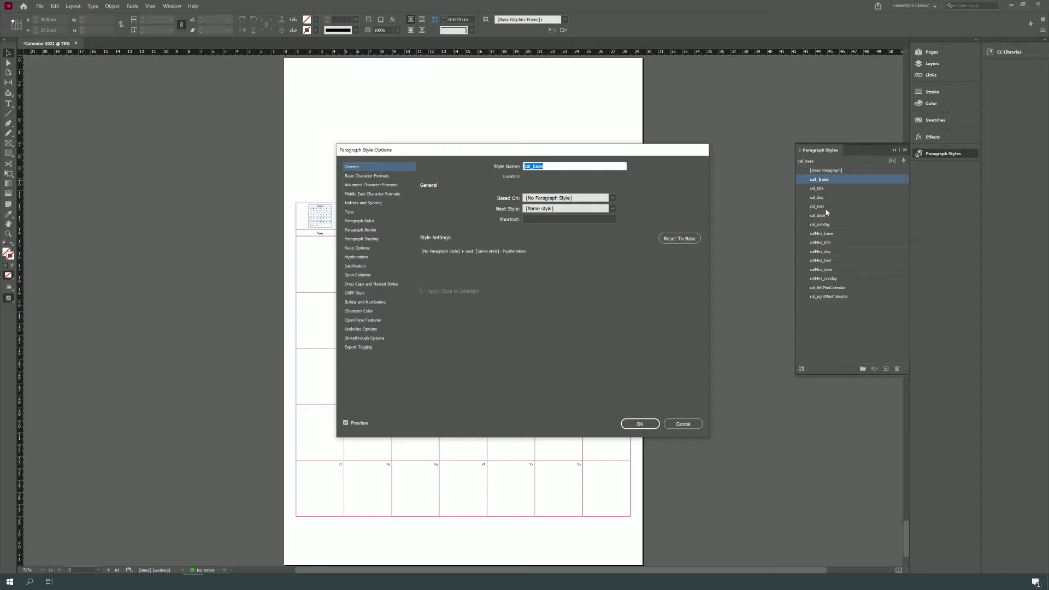
left_click_drag(595, 150, 863, 184)
left_click(617, 454)
left_click(618, 454)
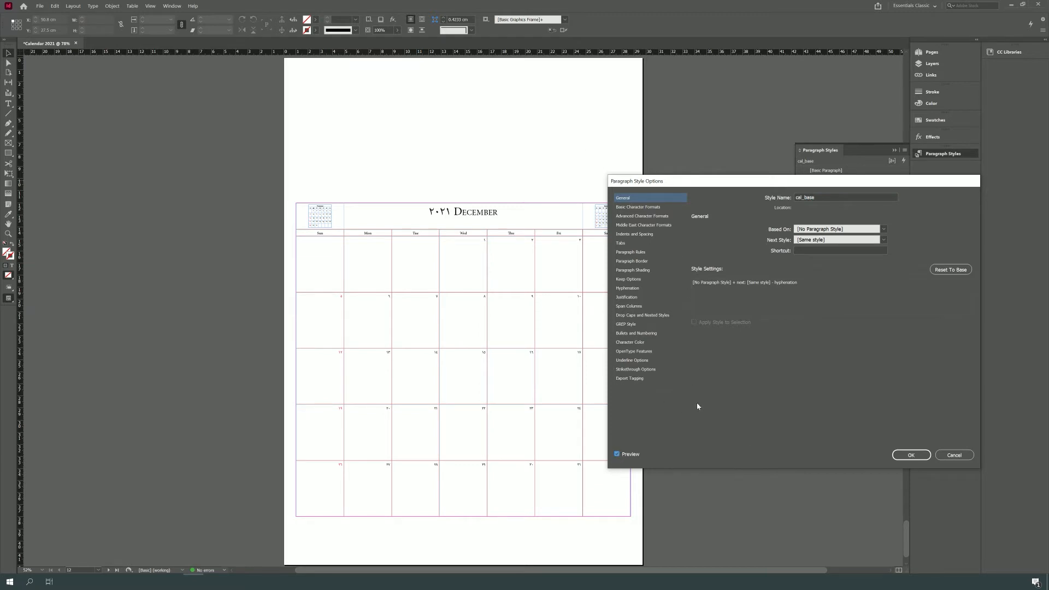
left_click(644, 208)
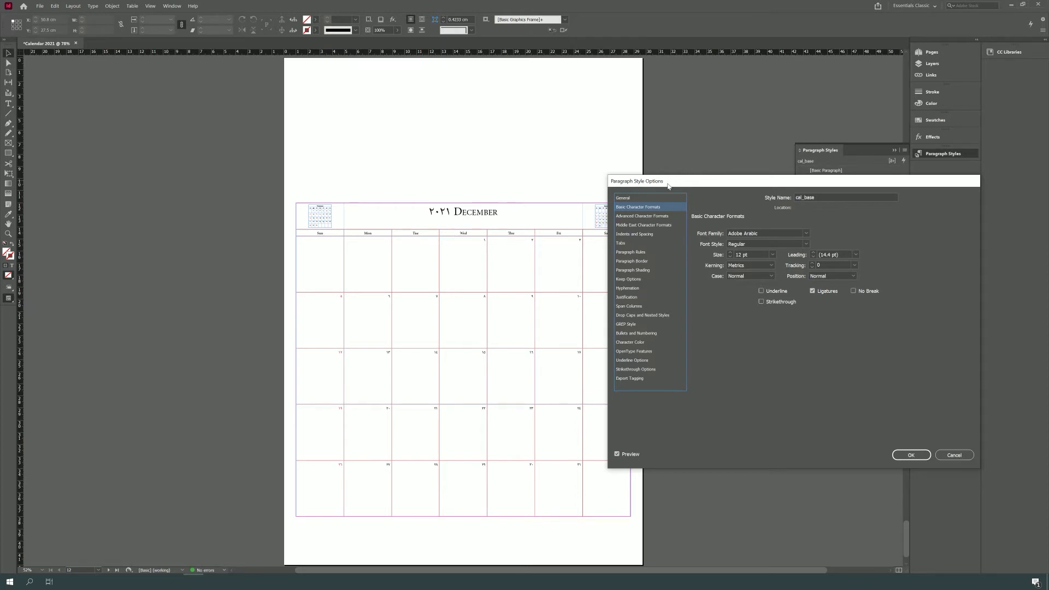
left_click(803, 234)
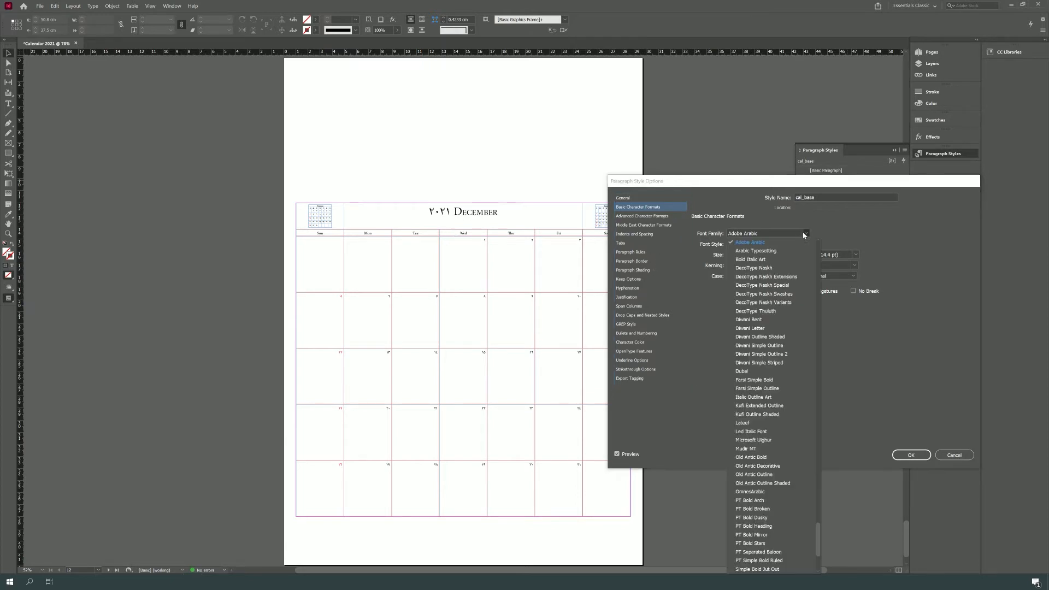
left_click(781, 230)
type("Avant Garde BQ")
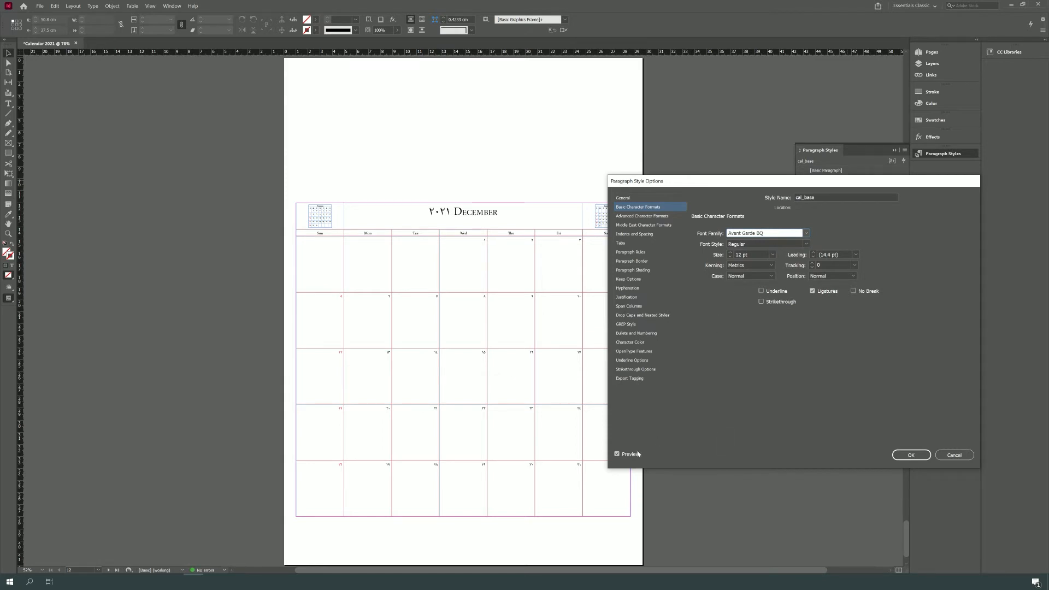
left_click(618, 454)
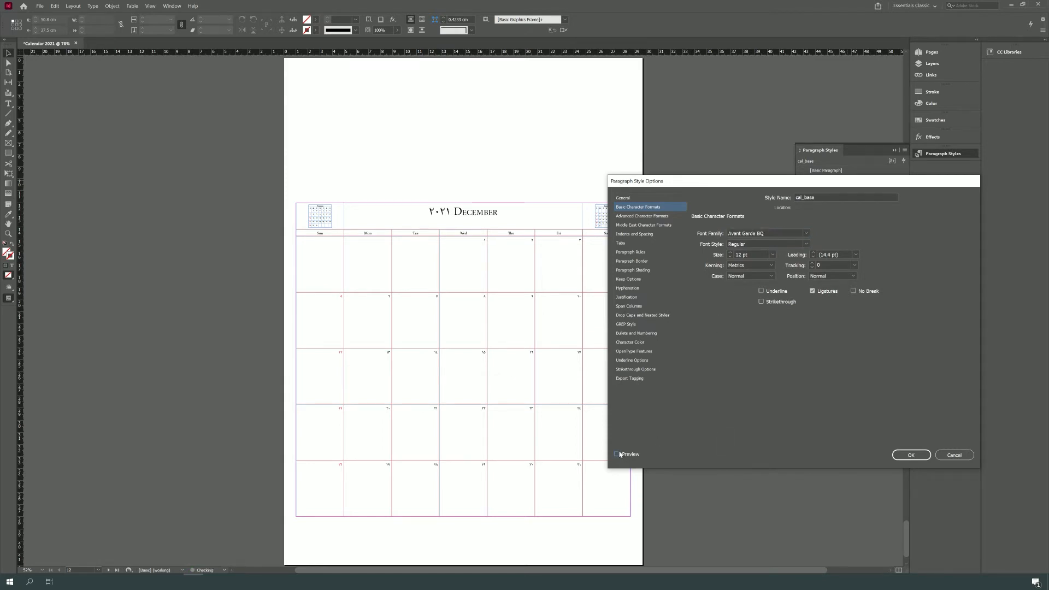
left_click(911, 455)
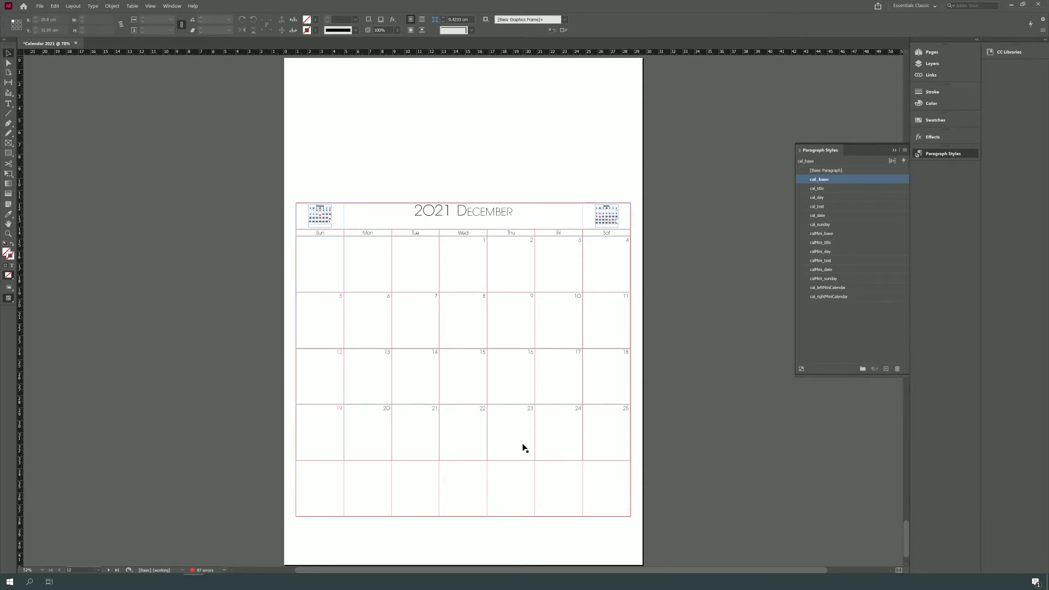
key("ctrl+z")
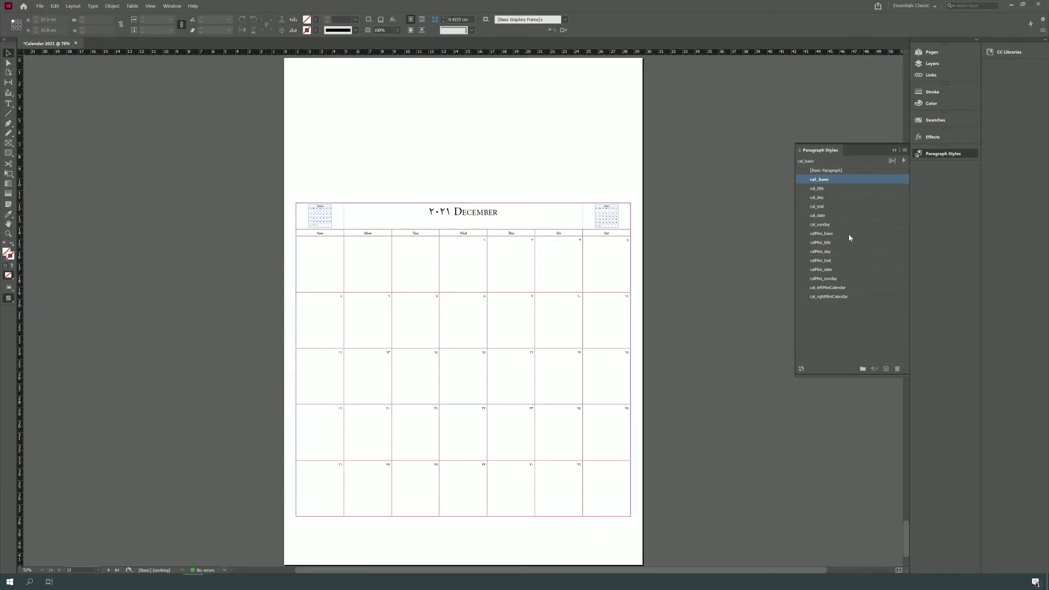
Set the font family of the cal_base paragraph style to Avant Garde BQ.
double_click(860, 181)
left_click(668, 208)
left_click(808, 234)
left_click(777, 230)
type("Avant Garde BQ")
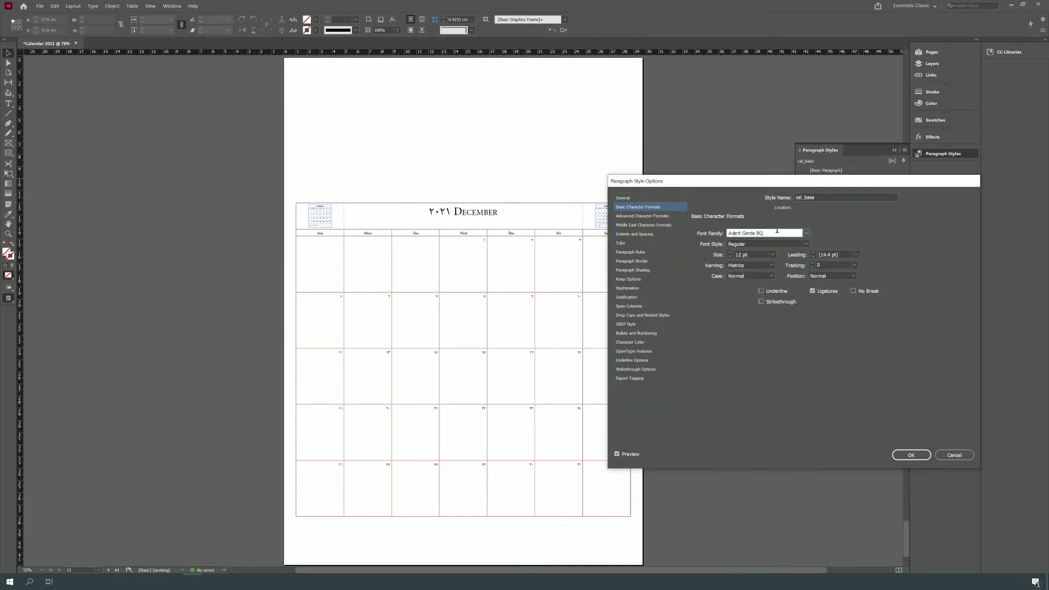
left_click(911, 455)
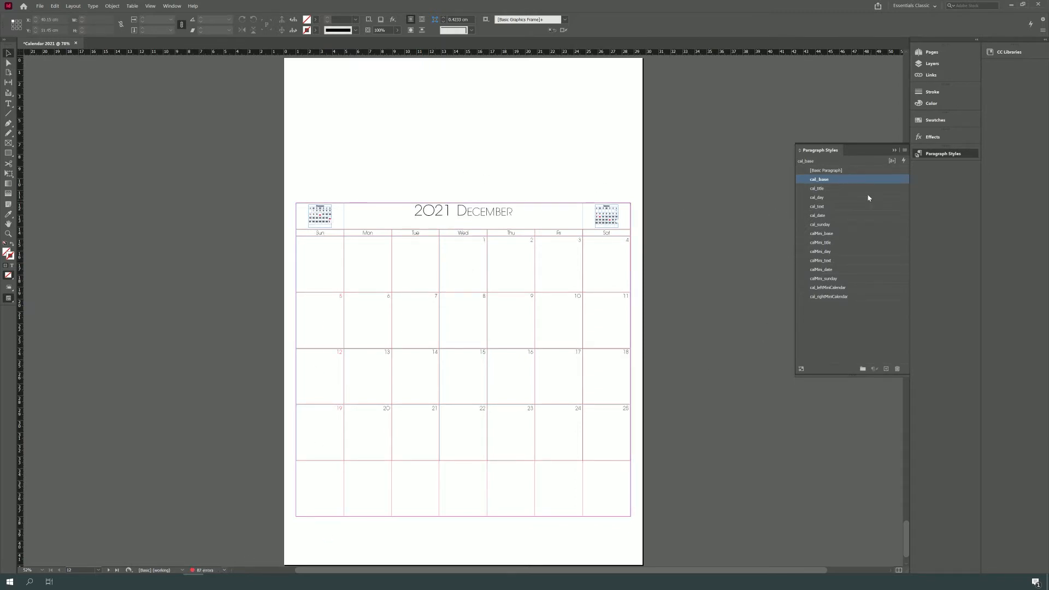
Set the font size of the cal_title paragraph style to 40 pt.
left_click(853, 189)
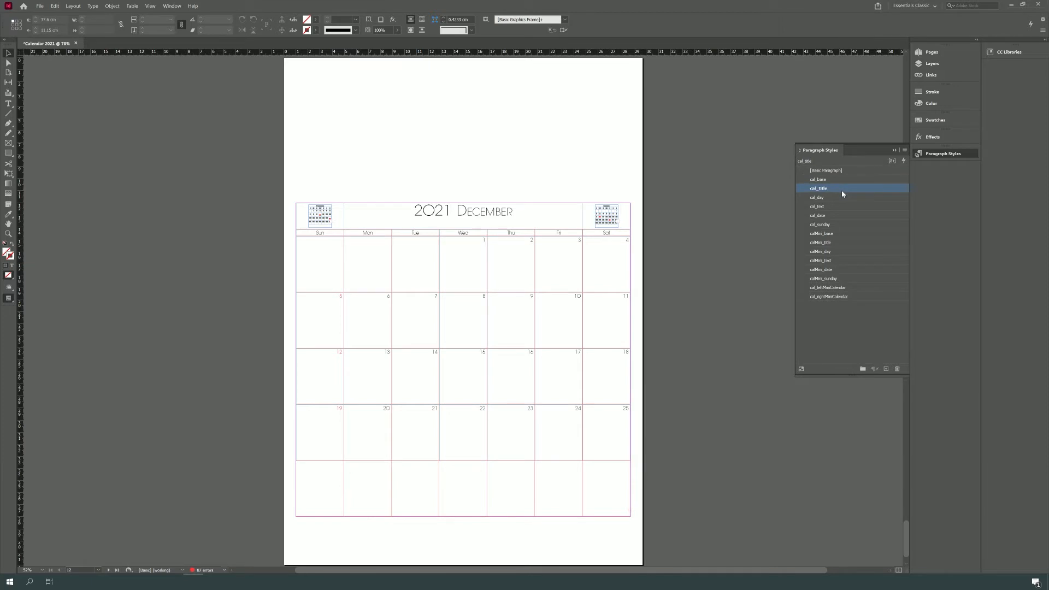
double_click(866, 189)
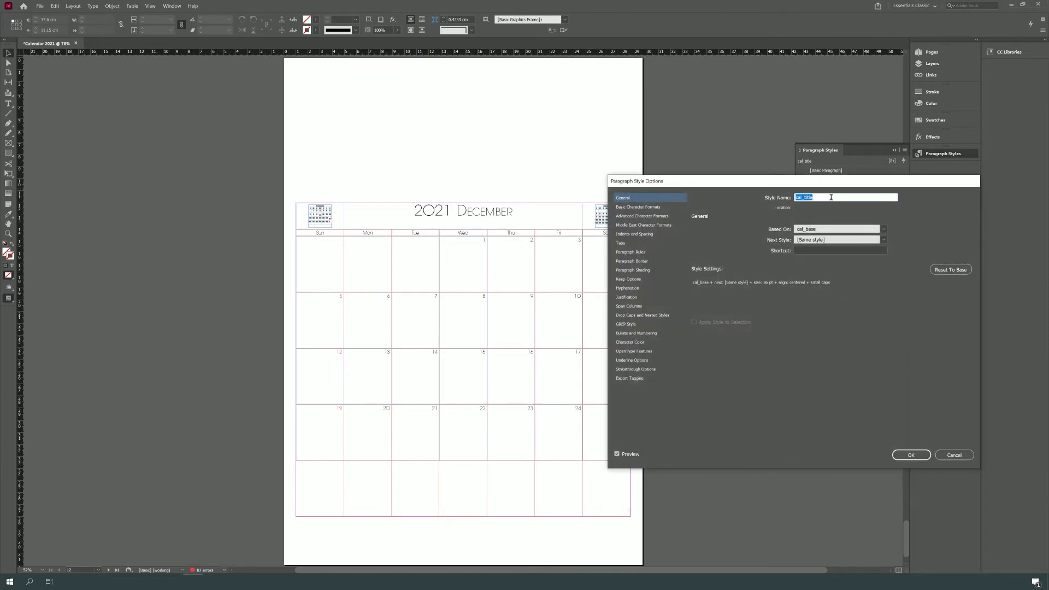
left_click(648, 208)
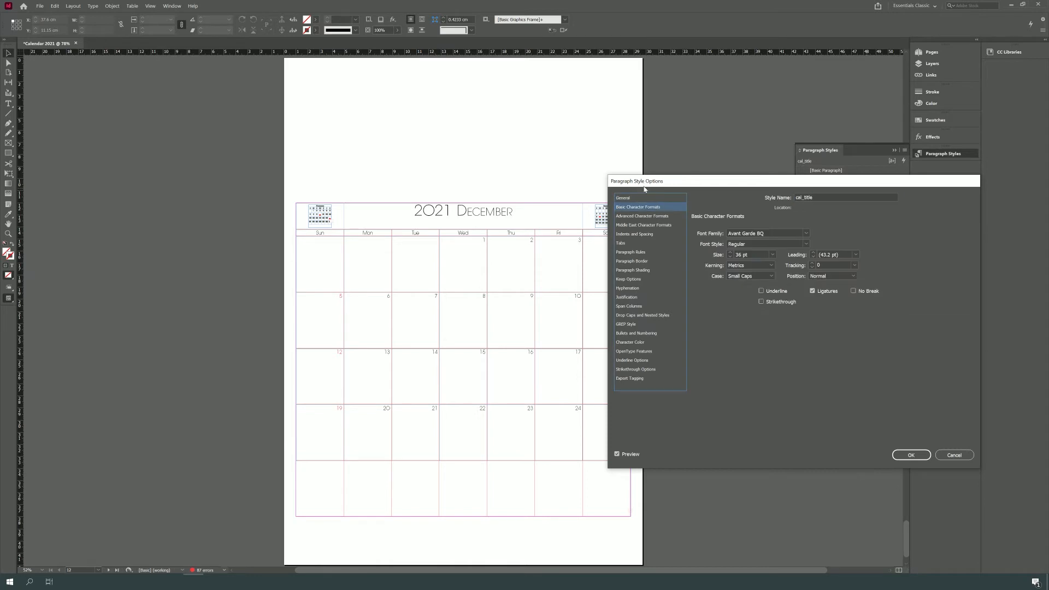
left_click(731, 254)
left_click(731, 254)
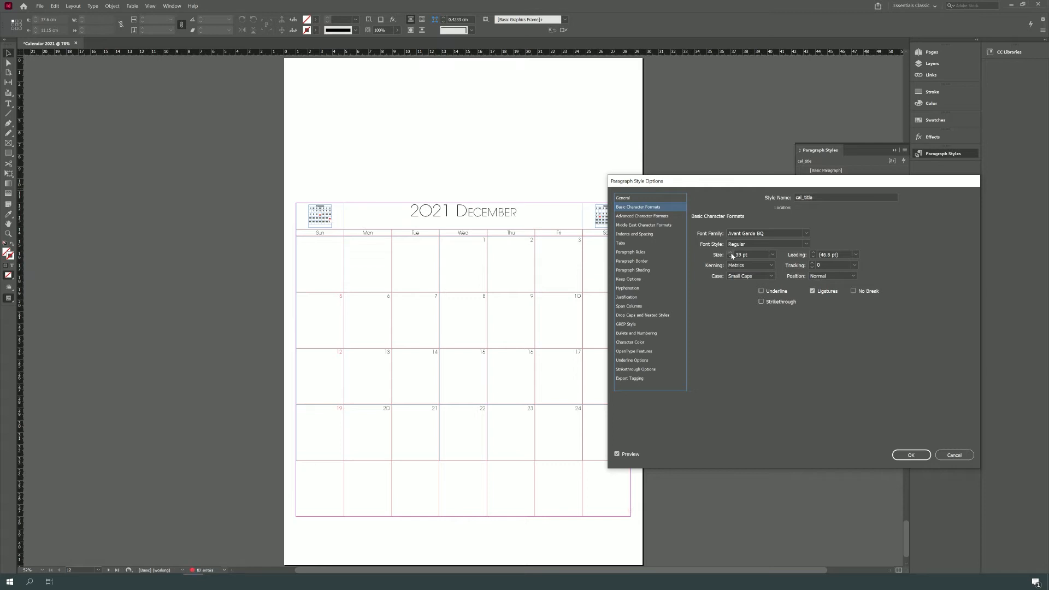
left_click(731, 253)
Try strikethrough and underline on the cal_title paragraph style.
left_click(761, 300)
left_click(762, 301)
left_click(762, 292)
left_click(762, 291)
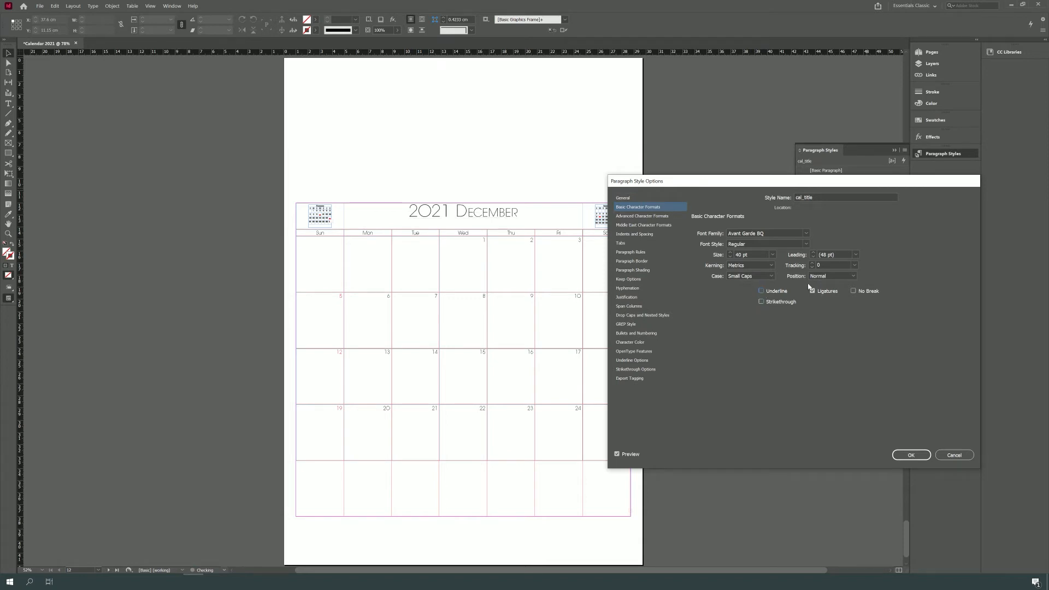
Set the case of the cal_title paragraph style to All Caps.
left_click(770, 276)
left_click(744, 302)
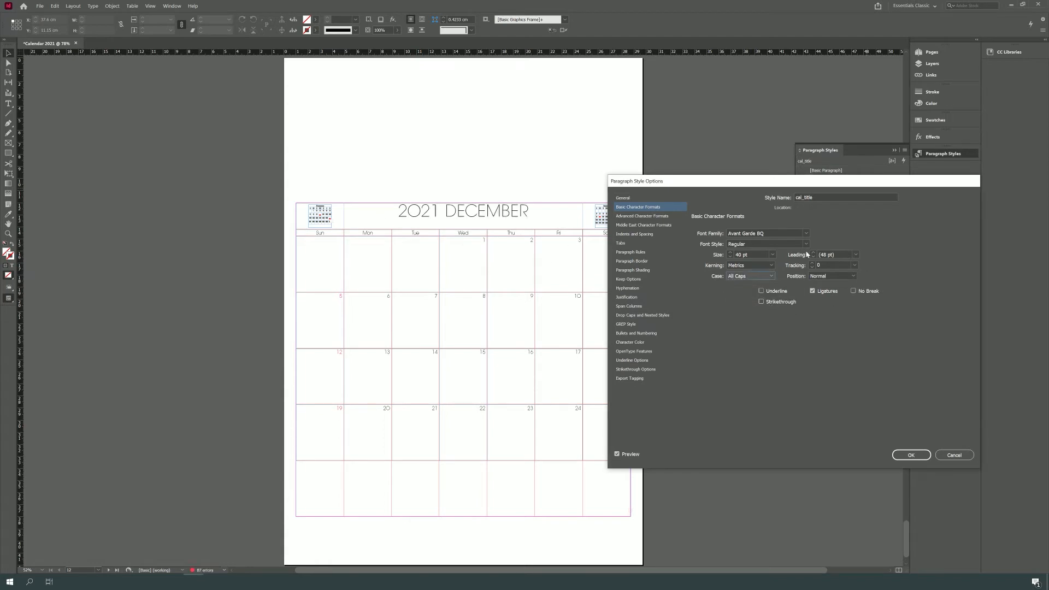
Set the baseline shift of the cal_title paragraph style to -10 pt, with preview on.
left_click(653, 217)
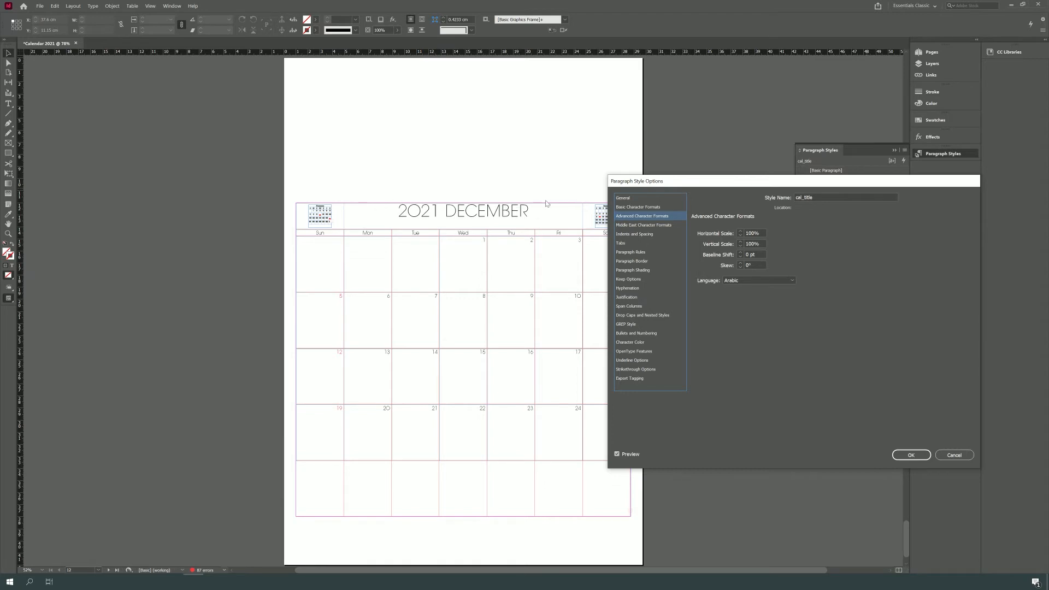
left_click(740, 257)
left_click(740, 257)
left_click(740, 257)
left_click(740, 257)
left_click(740, 257)
left_click(741, 257)
left_click(741, 257)
left_click(741, 257)
left_click(741, 257)
left_click(741, 257)
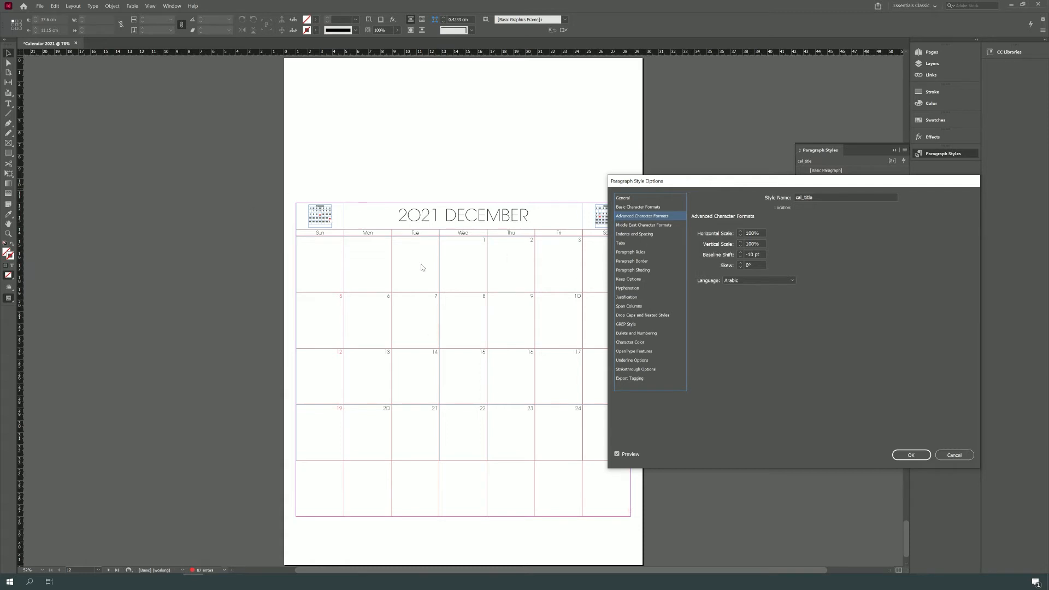
left_click(616, 454)
left_click(616, 454)
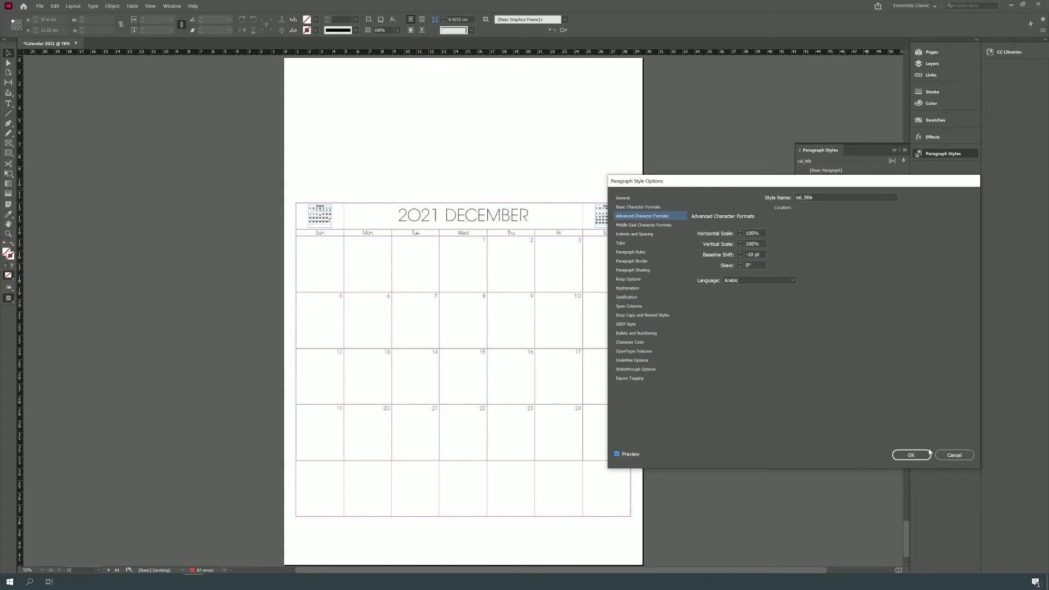
Set the language of the cal_title paragraph style to English: UK and apply the style changes.
left_click(759, 281)
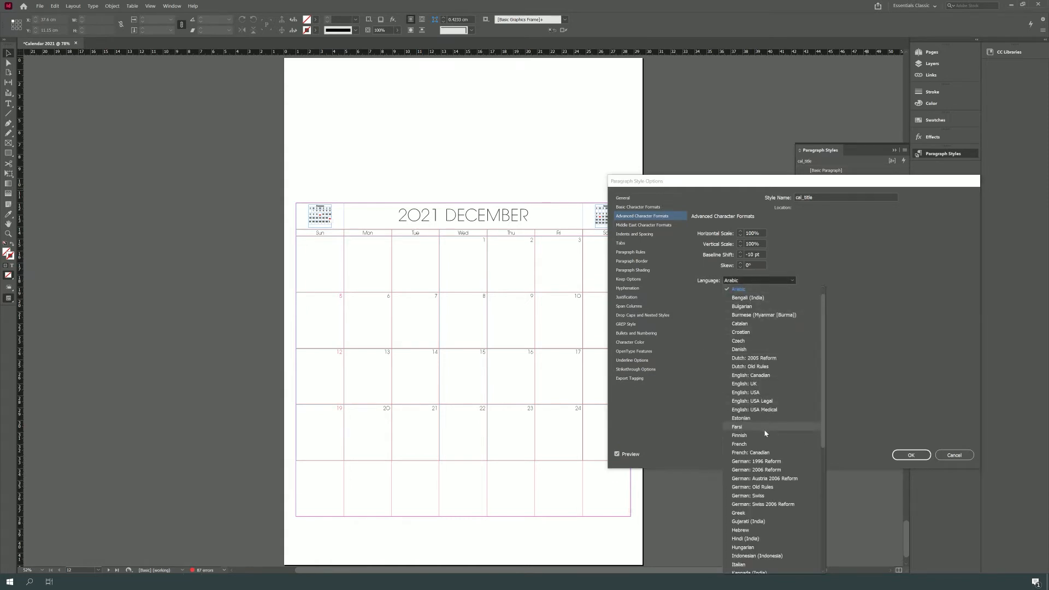
left_click(745, 383)
left_click(911, 456)
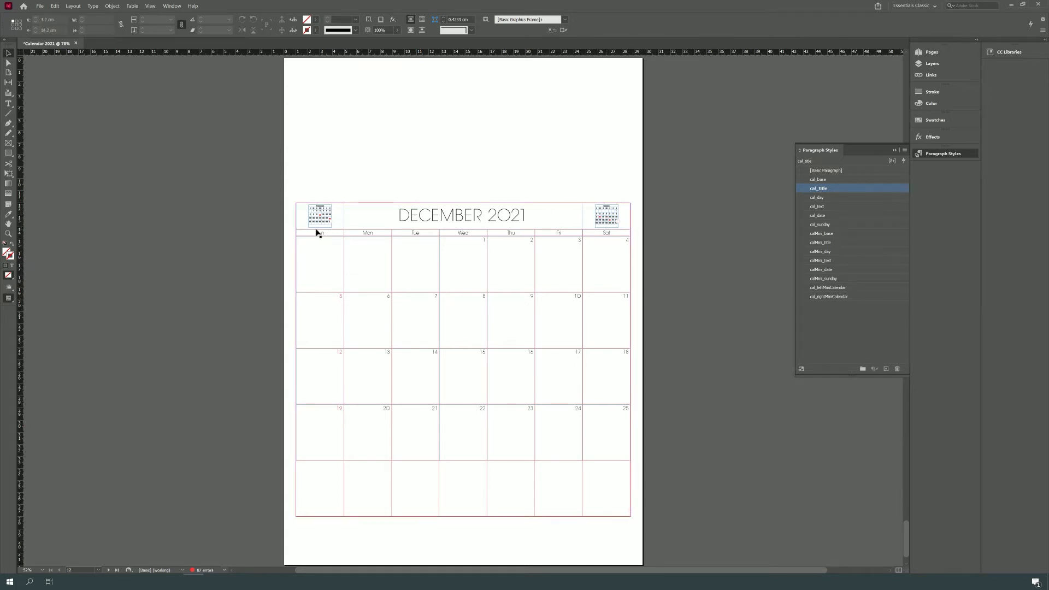
Set the font size of the cal_date paragraph style to 17 pt, comparing the dates with preview off and on.
key("z")
left_click_drag(286, 197, 651, 247)
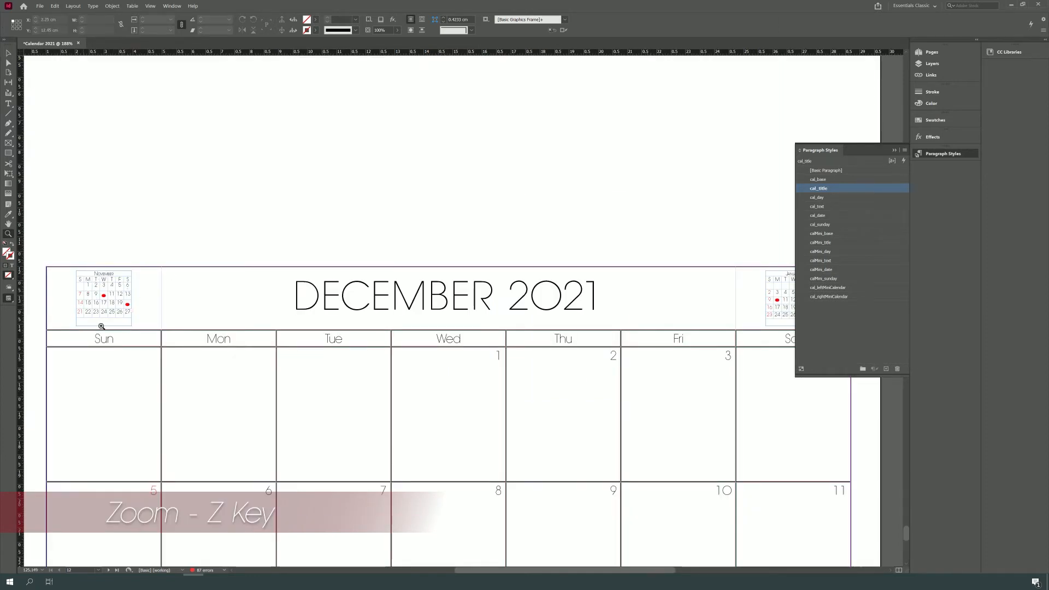
key("ctrl+minus")
double_click(818, 215)
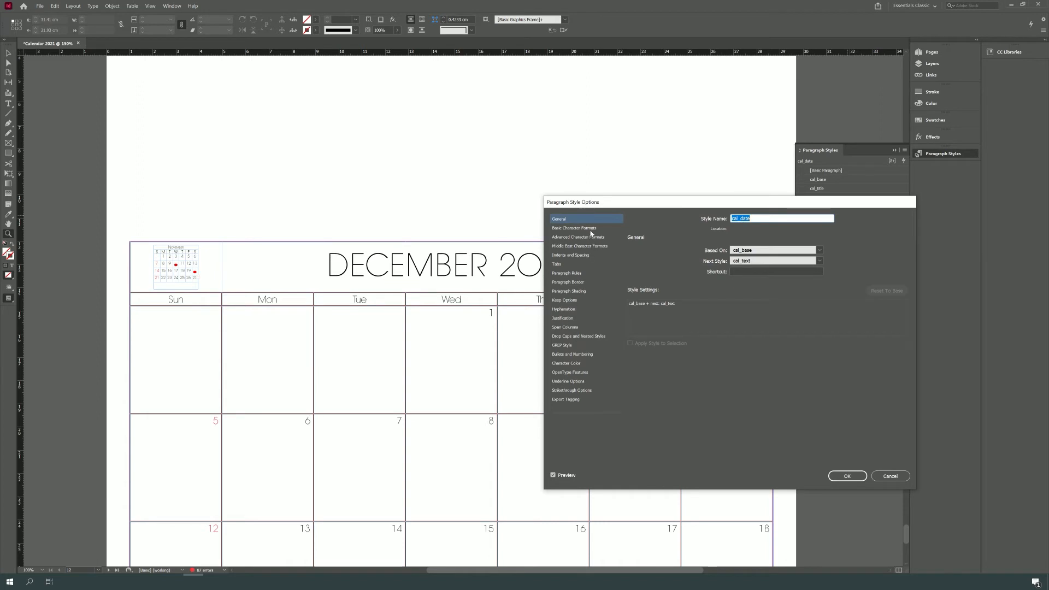
left_click(589, 229)
left_click(666, 276)
left_click(666, 275)
left_click(666, 276)
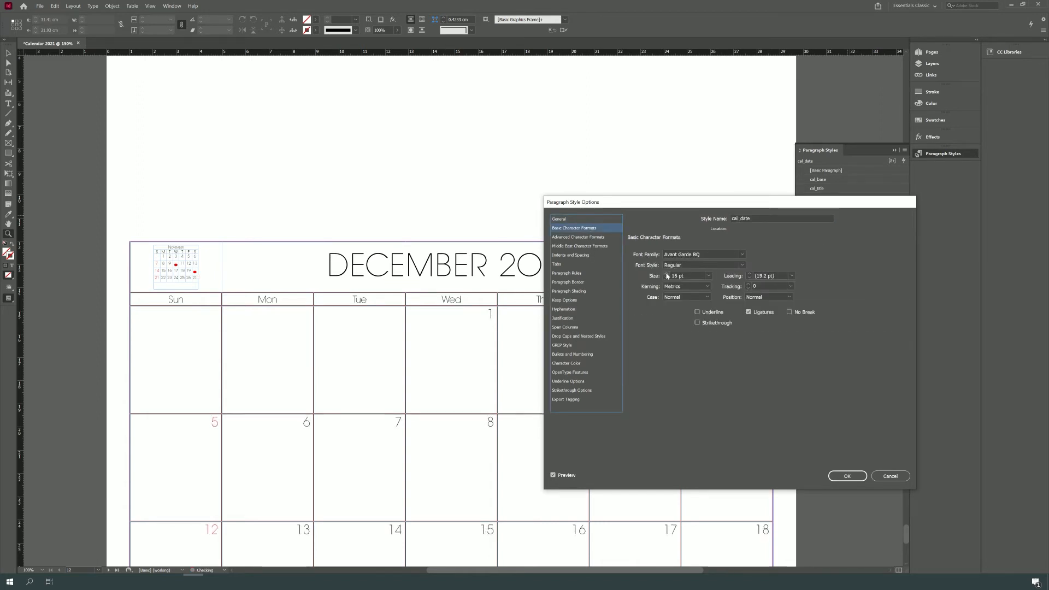
left_click(666, 276)
left_click(666, 275)
left_click(557, 476)
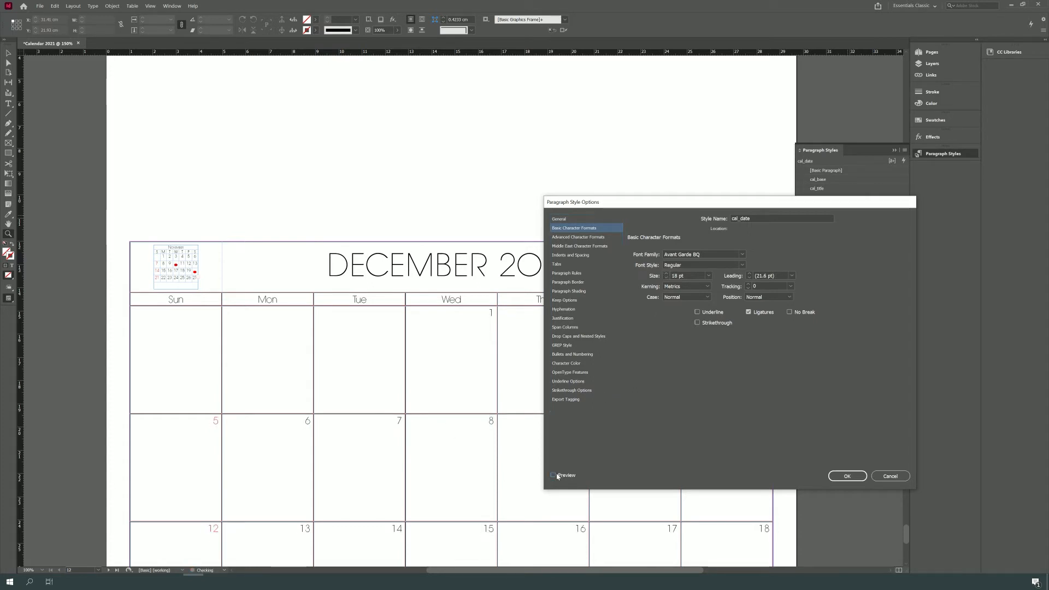
left_click(554, 475)
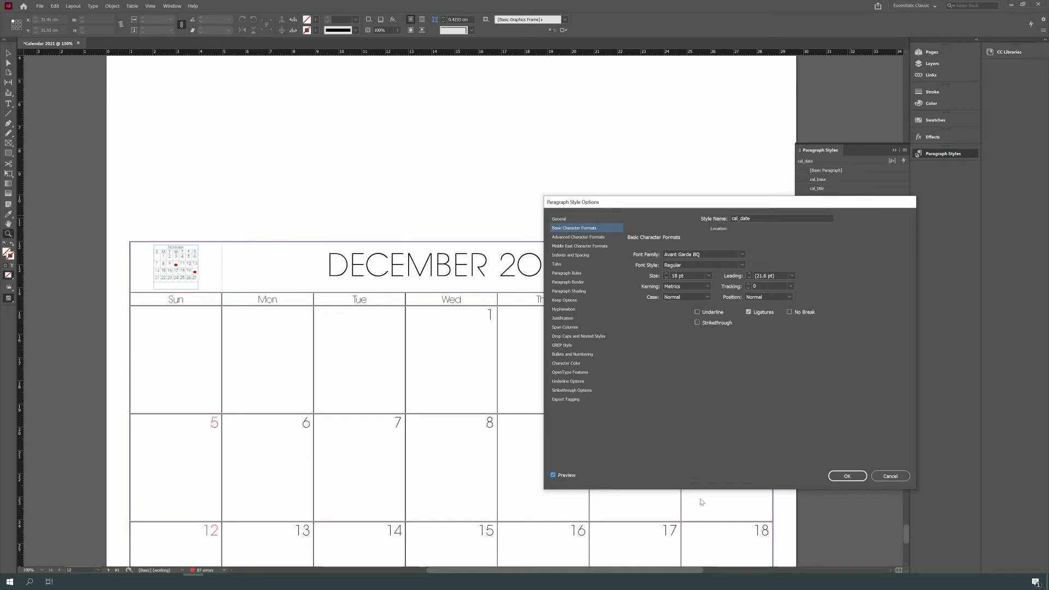
left_click(666, 278)
left_click(666, 278)
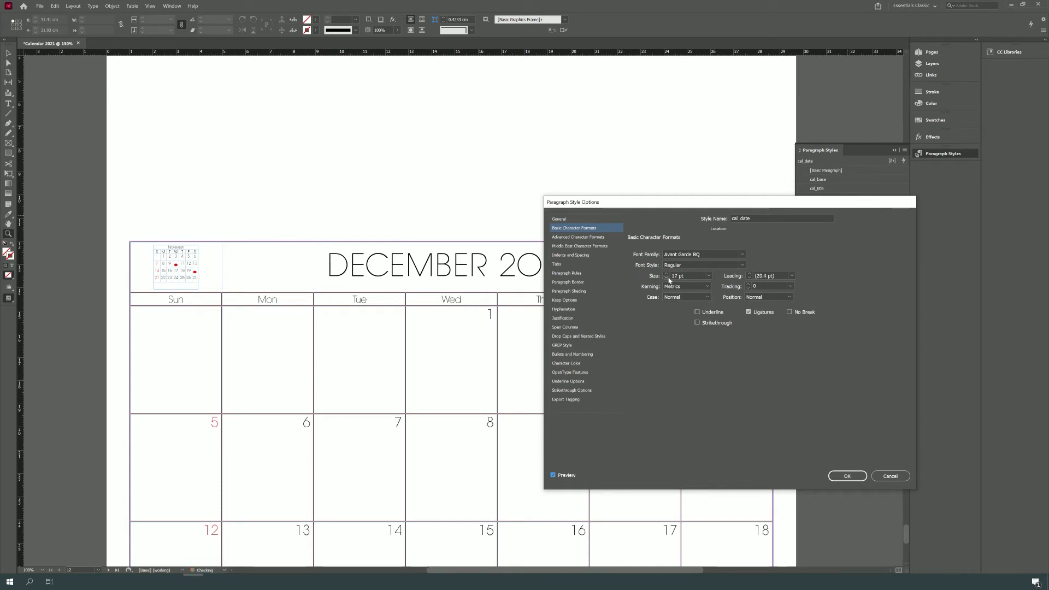
left_click(840, 476)
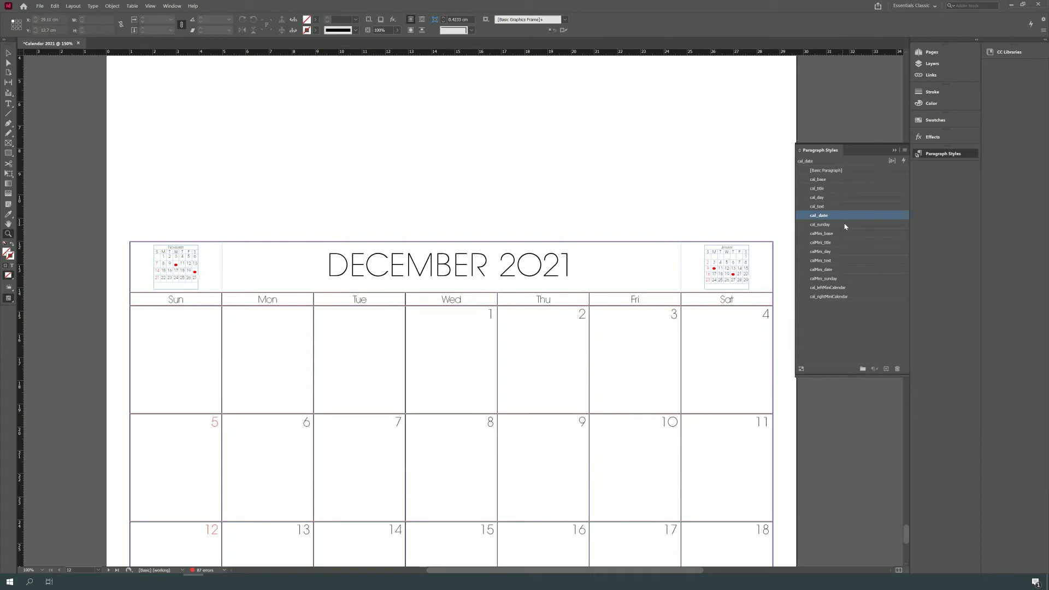
Set the character color of the cal_sunday paragraph style to black with a 50% tint.
left_click(844, 224)
left_click(847, 223)
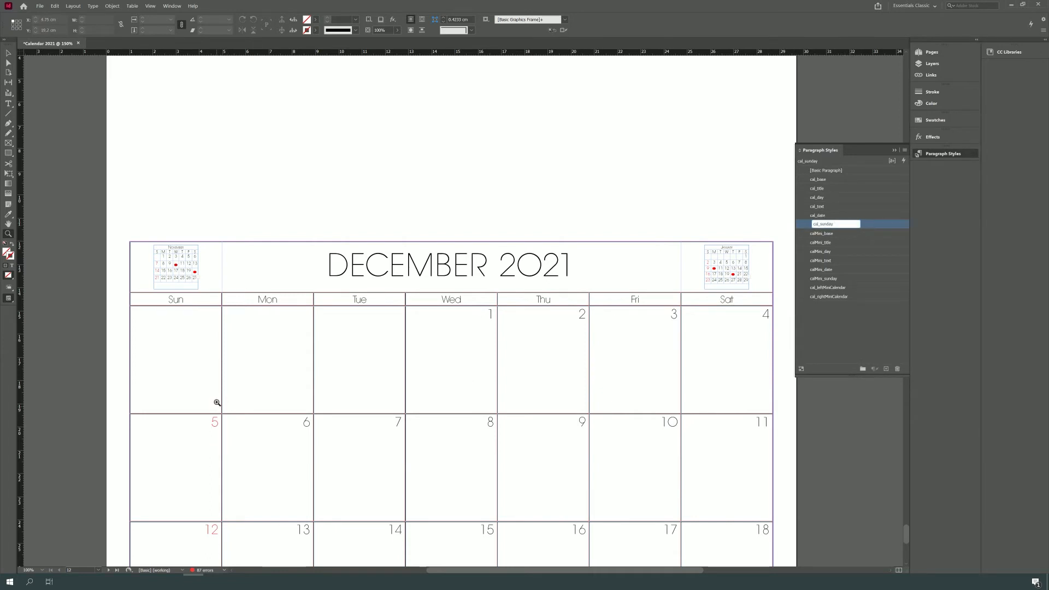
scroll(171, 257, "down", 3)
scroll(128, 132, "down", 7)
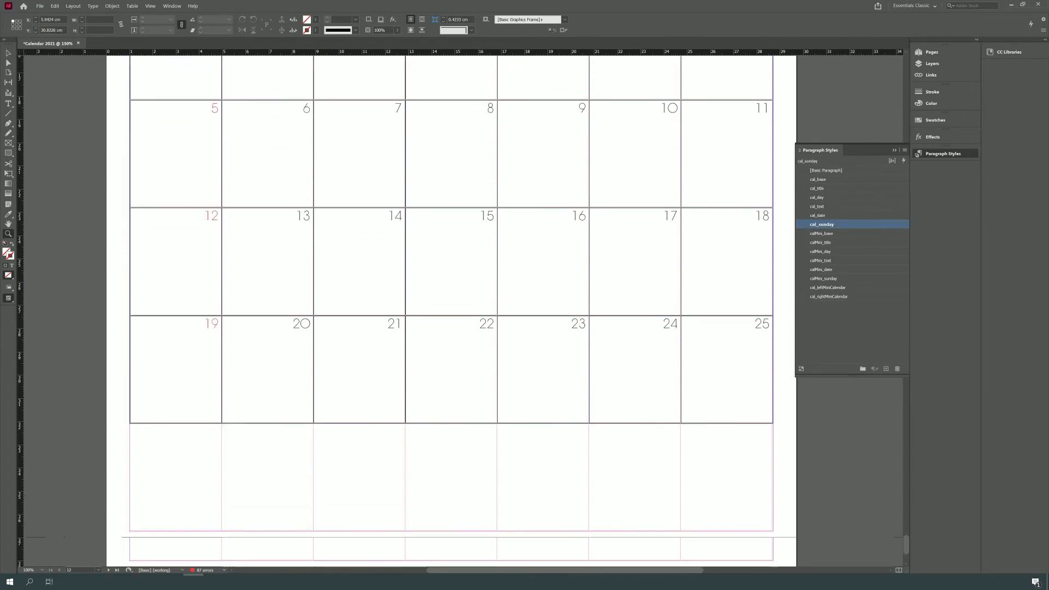
left_click_drag(248, 323, 248, 324)
scroll(514, 279, "down", 1)
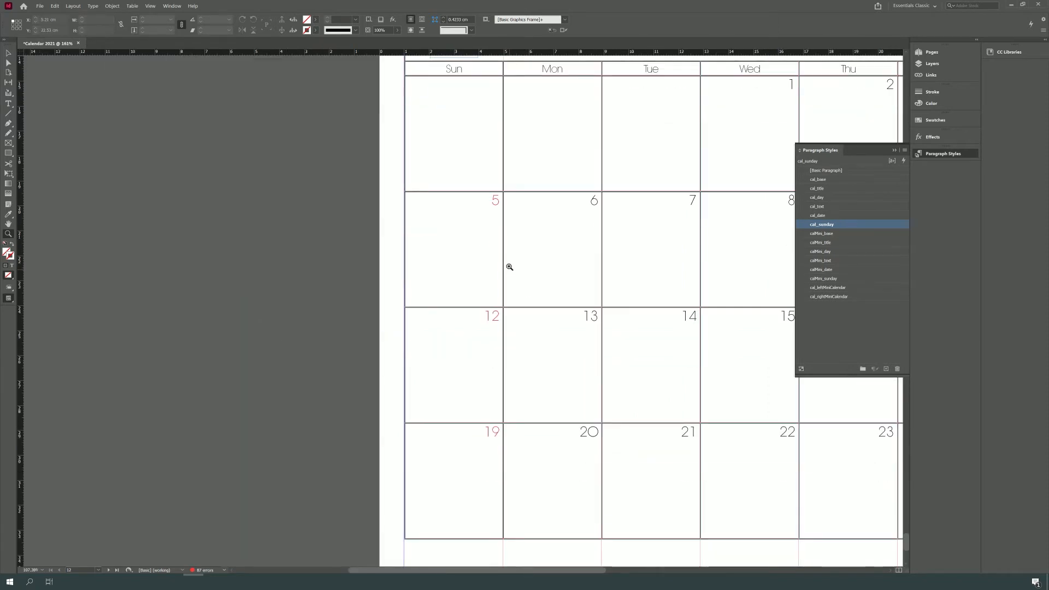
double_click(870, 228)
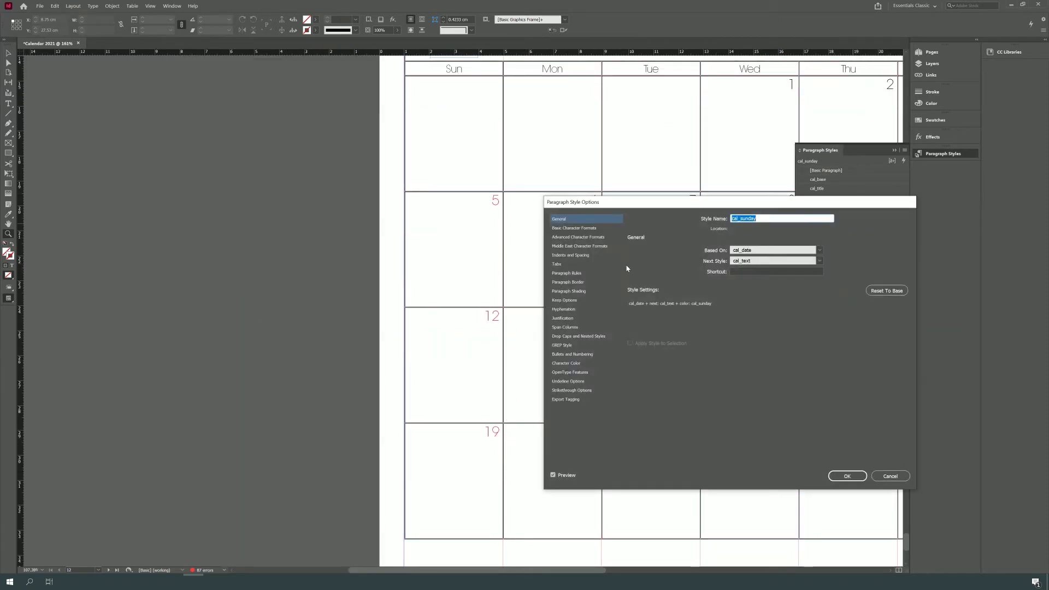
left_click(568, 364)
left_click(733, 301)
left_click(702, 322)
left_click(696, 373)
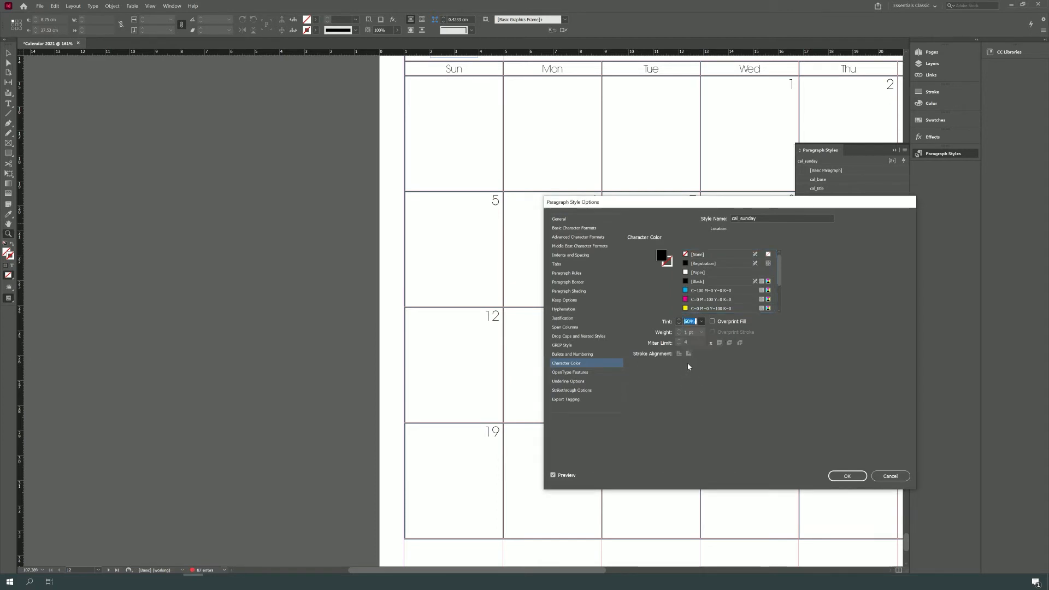
left_click(847, 476)
Set the font size of the calMini_title paragraph style to 6 pt.
scroll(618, 429, "up", 4)
left_click_drag(392, 206, 765, 321)
left_click(869, 236)
left_click(870, 236)
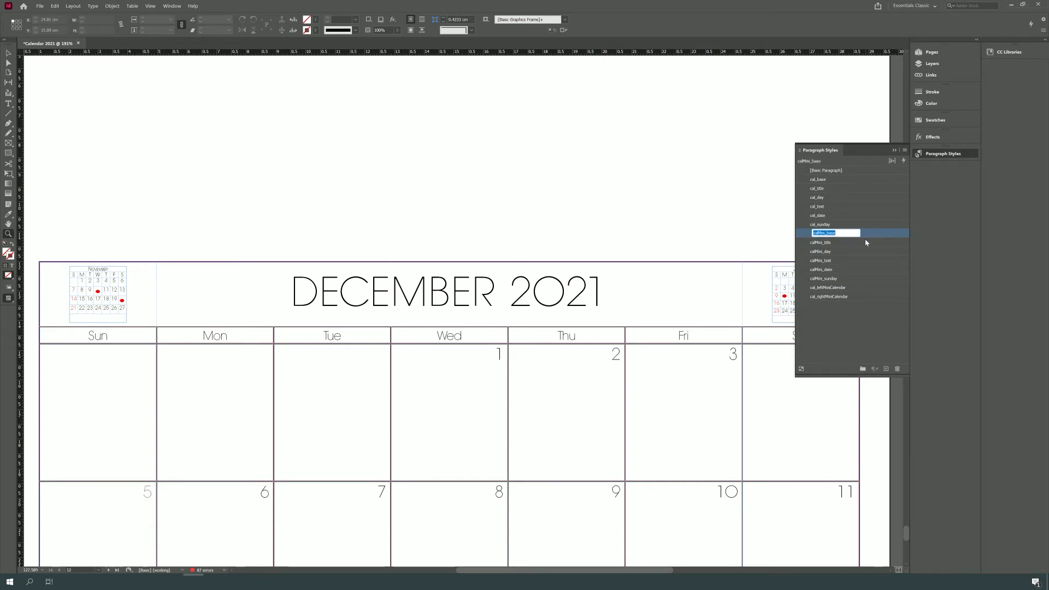
left_click(866, 243)
double_click(873, 244)
left_click(594, 229)
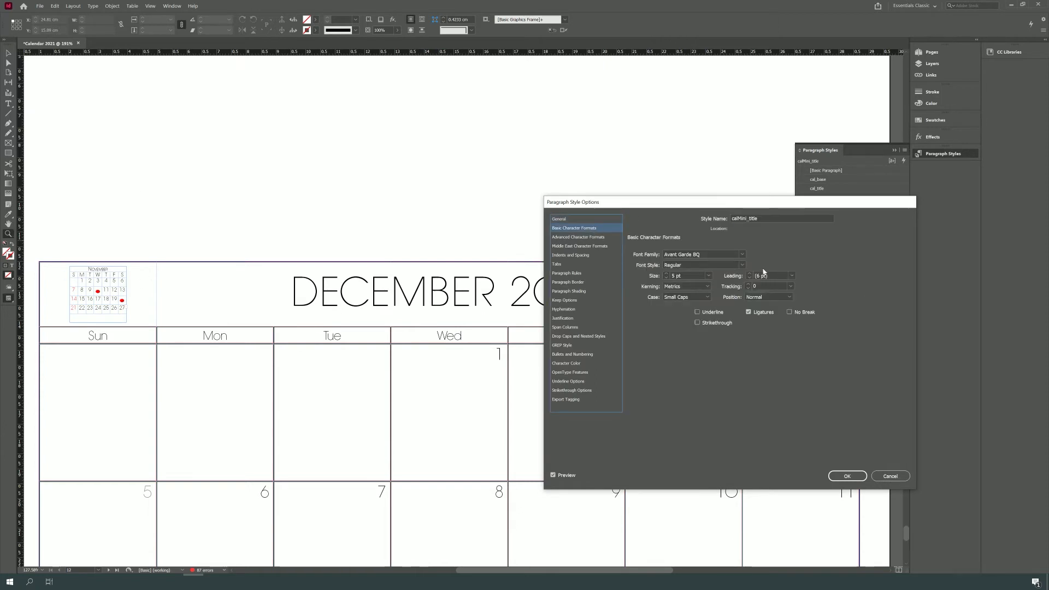
left_click(666, 274)
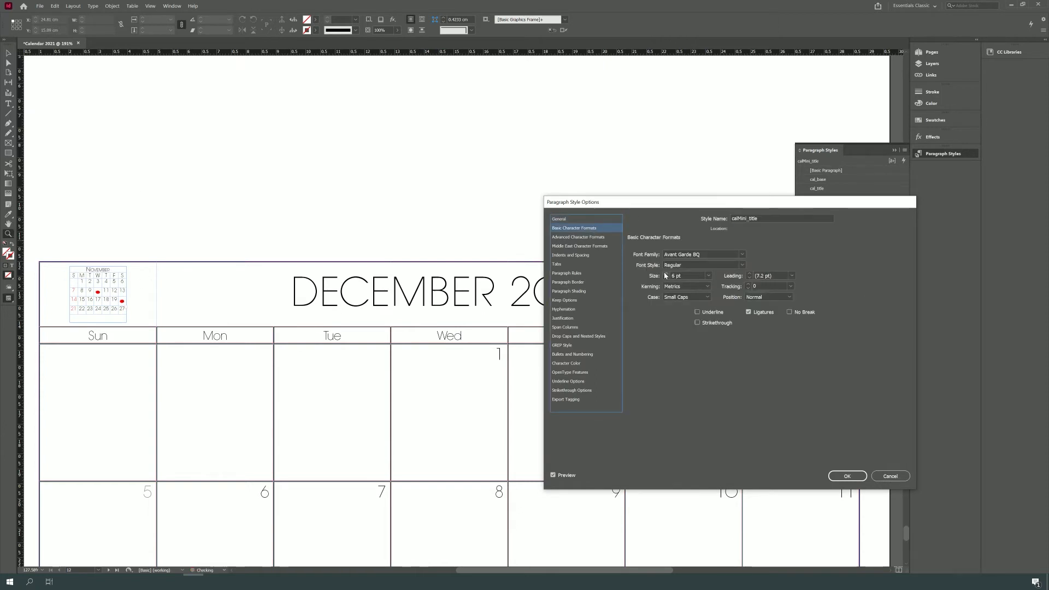
left_click(665, 274)
left_click(847, 476)
Set the font size of the calMini_day paragraph style to 3 pt.
double_click(837, 252)
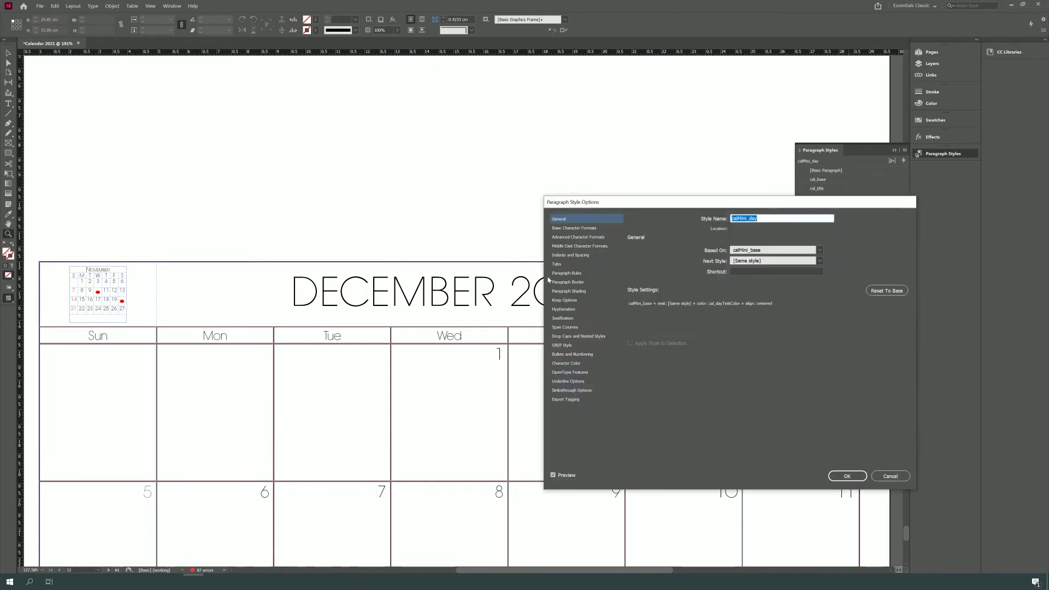
left_click_drag(774, 209, 747, 207)
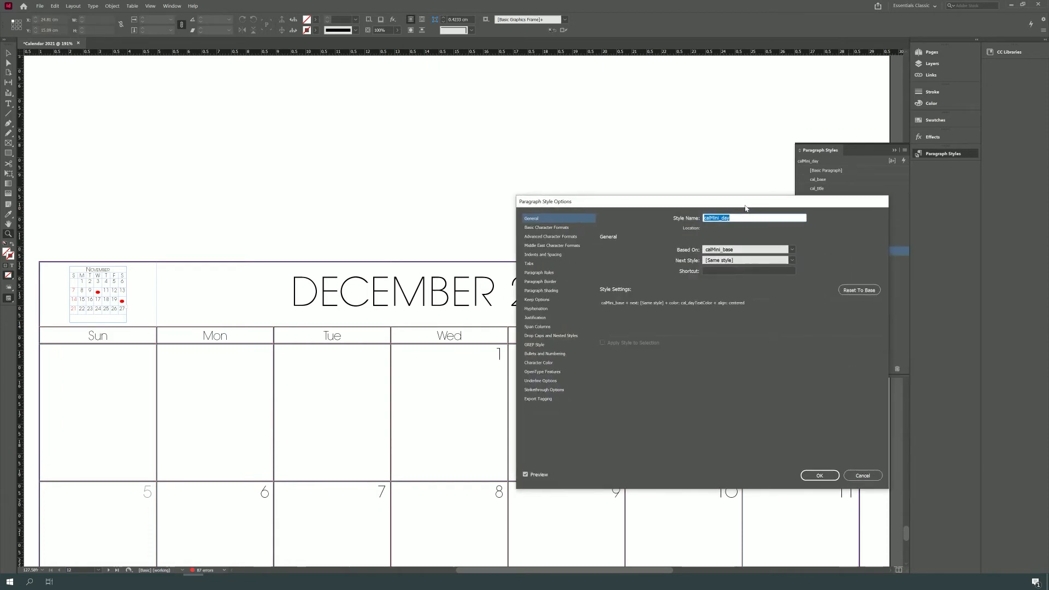
left_click(566, 228)
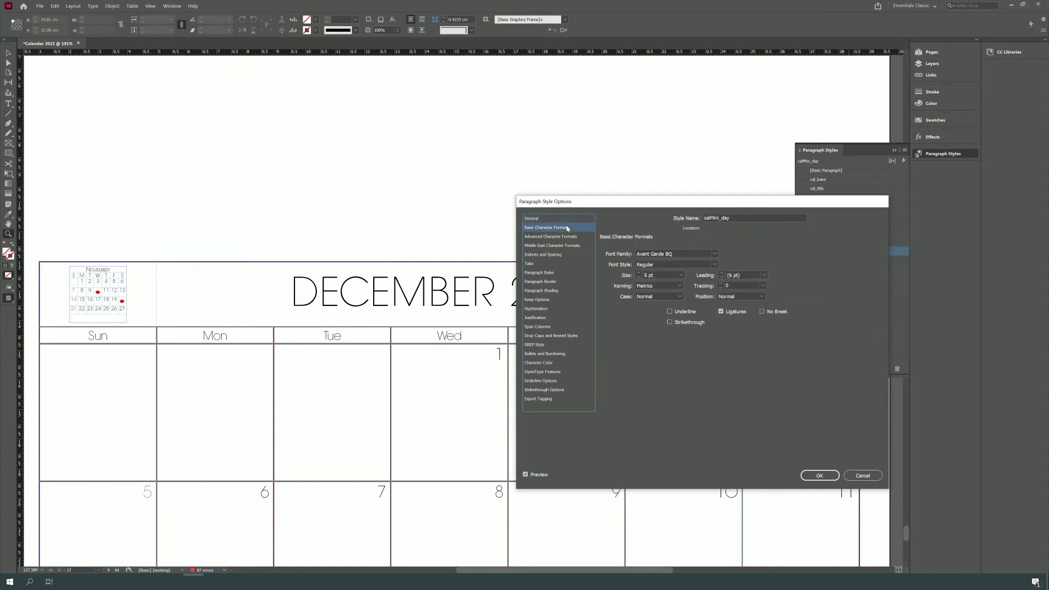
left_click(638, 277)
left_click(638, 278)
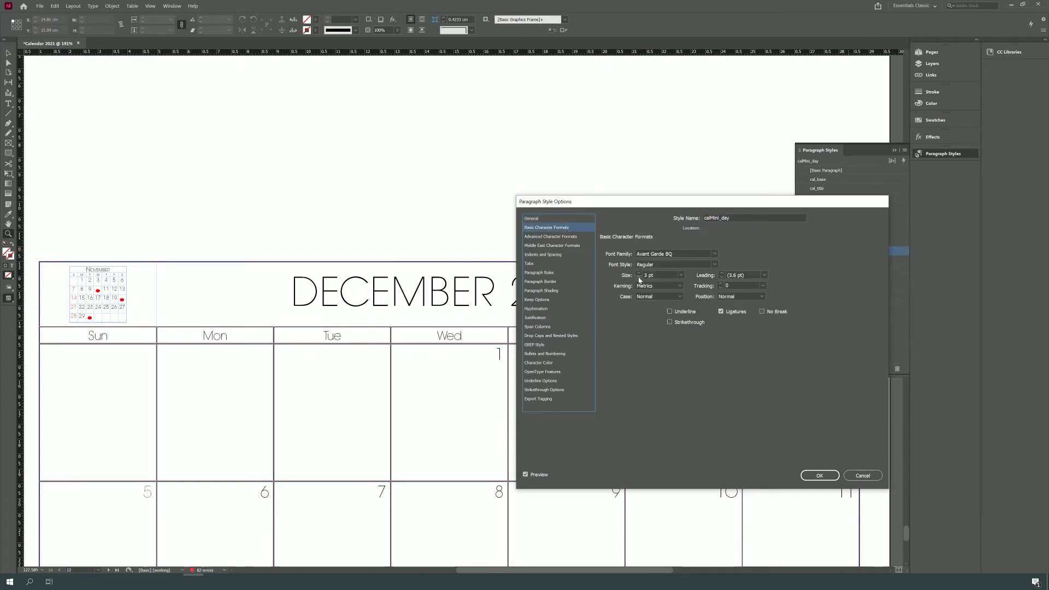
left_click(639, 279)
left_click(639, 274)
left_click(820, 474)
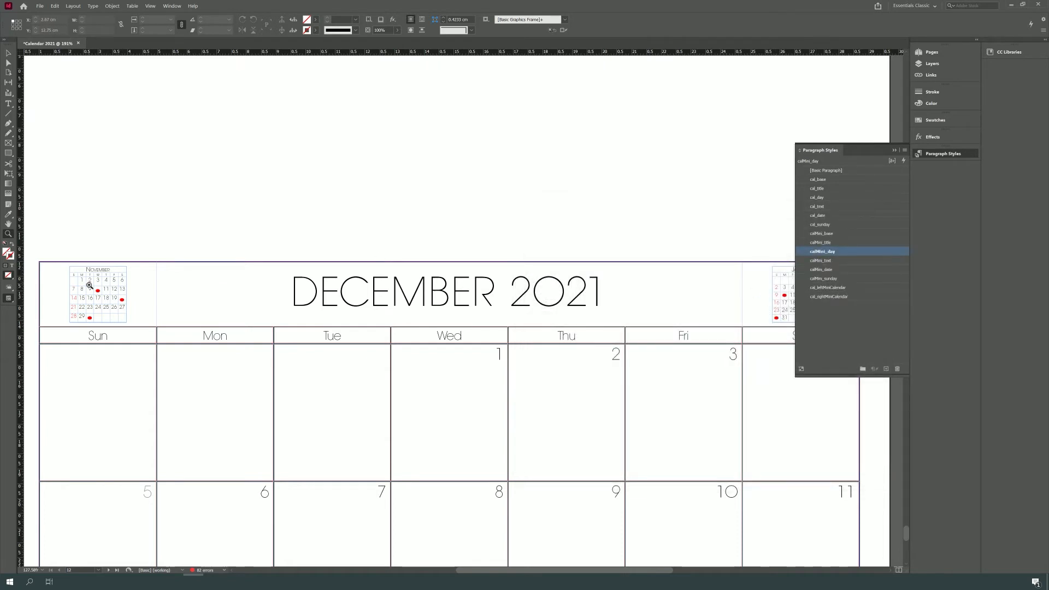
Set the font size of the calMini_text paragraph style to 3 pt.
double_click(866, 261)
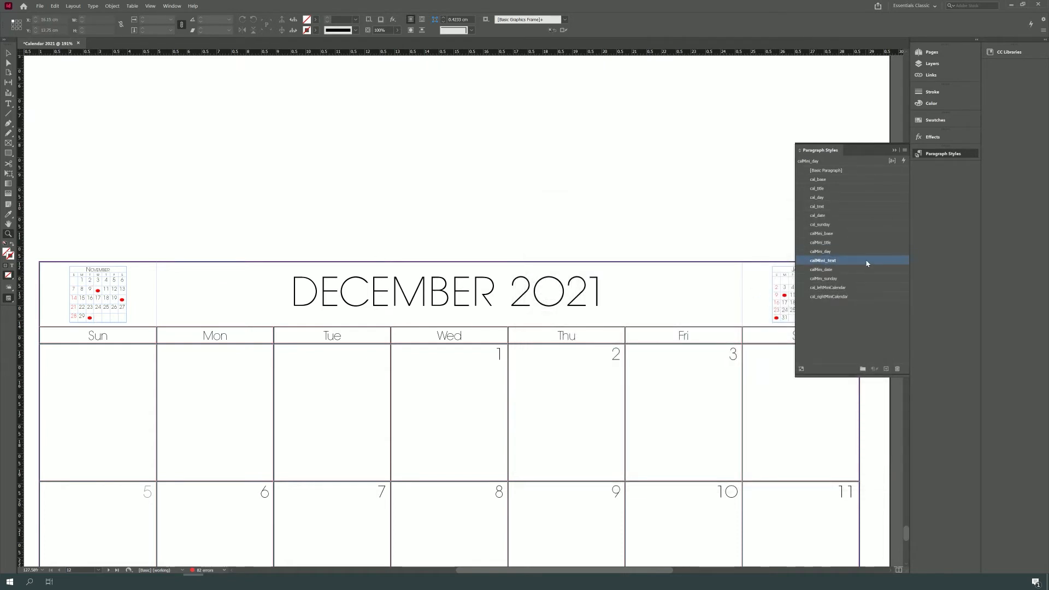
left_click(546, 228)
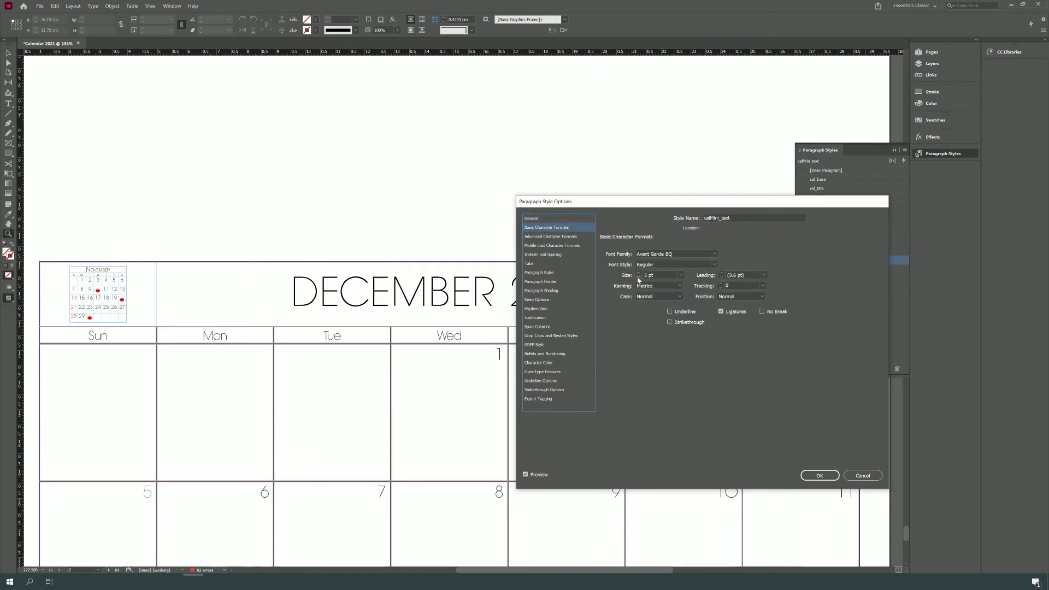
left_click(819, 475)
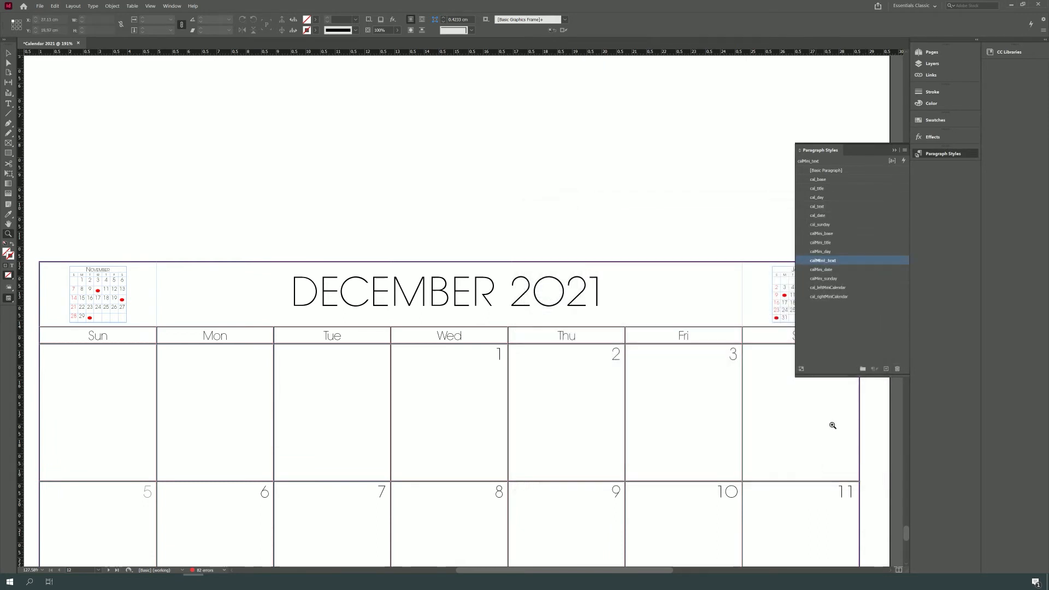
Reduce the font size of the calMini_date paragraph style so the mini calendar dates fit their cells.
left_click(847, 271)
double_click(847, 271)
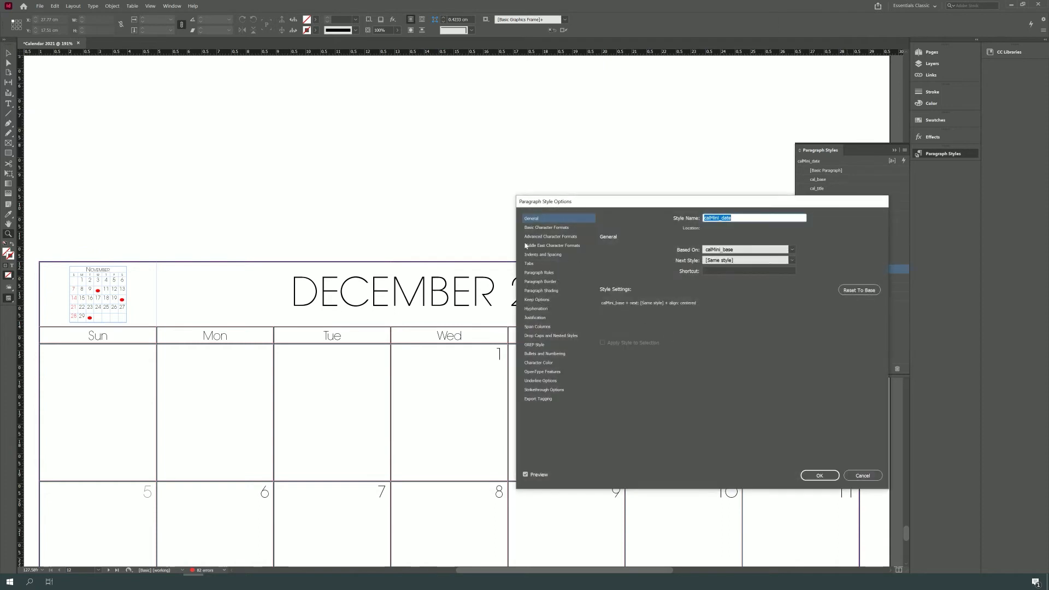
left_click(547, 227)
left_click(638, 277)
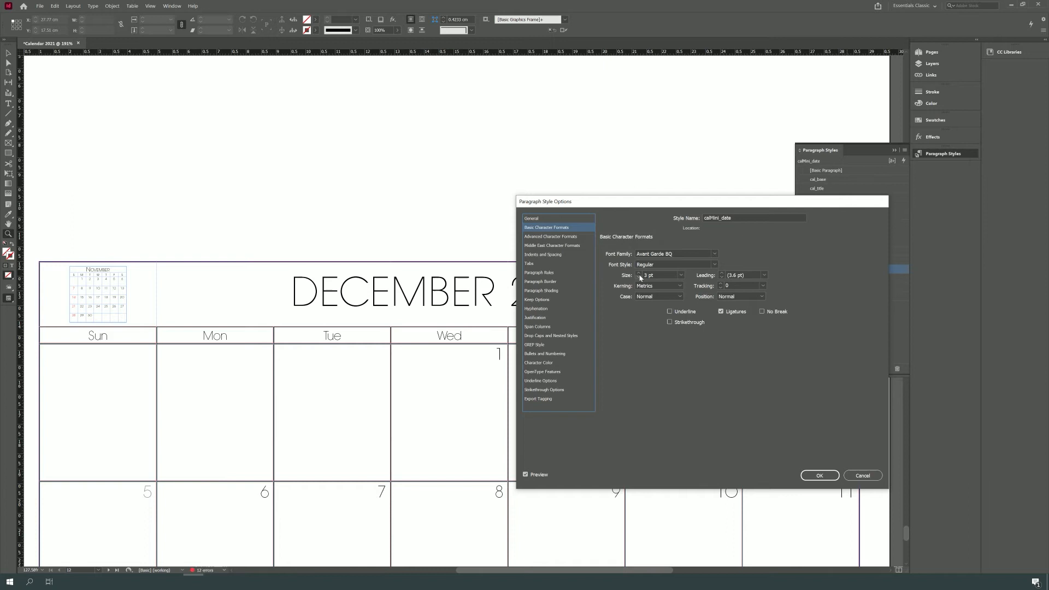
left_click(639, 274)
left_click(639, 278)
left_click(819, 473)
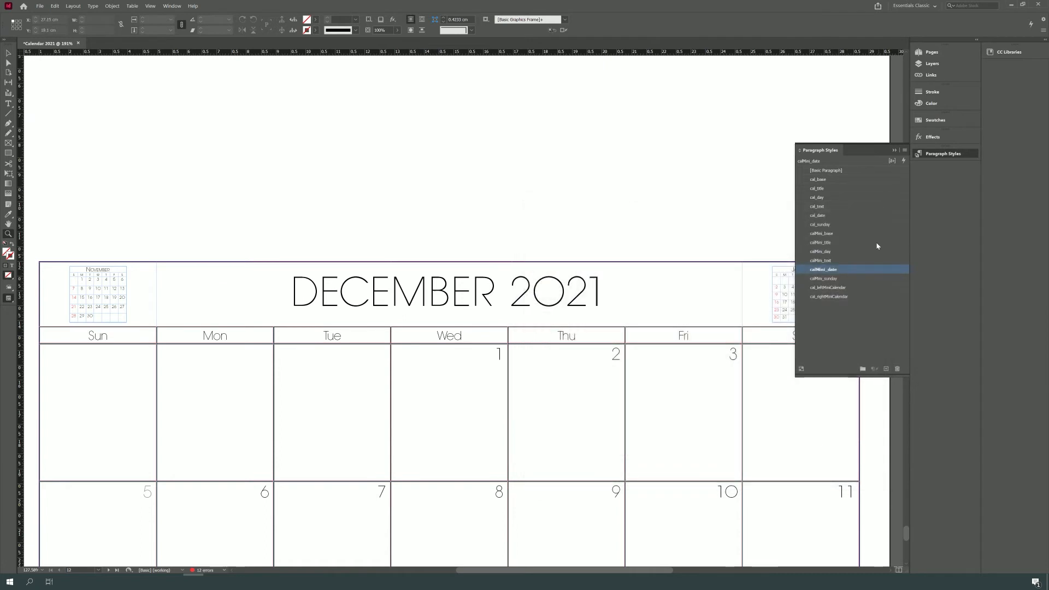
Try larger and smaller font sizes on the calMini_text paragraph style.
double_click(843, 261)
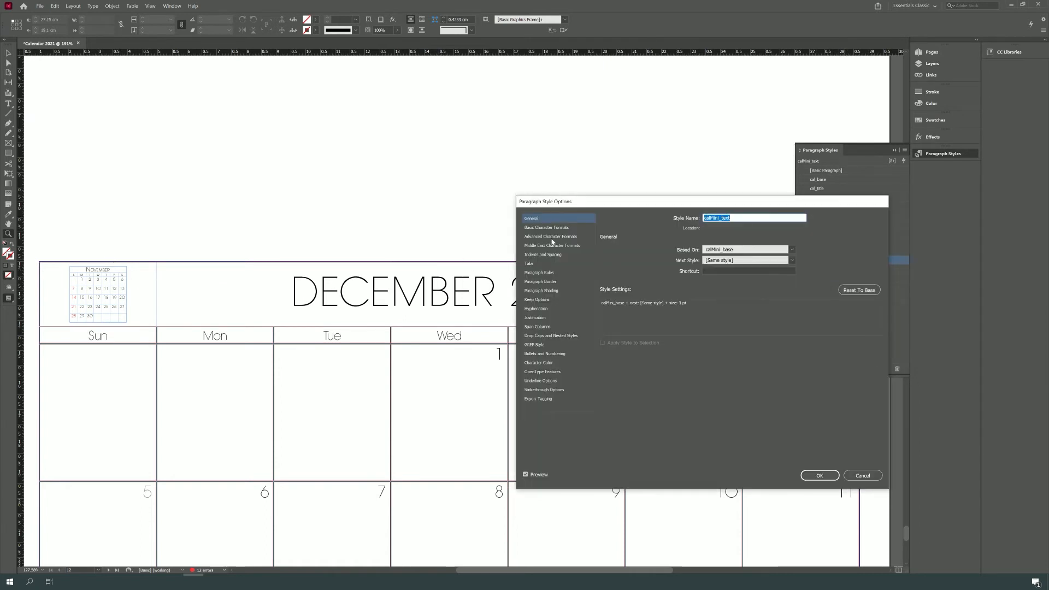
left_click(562, 227)
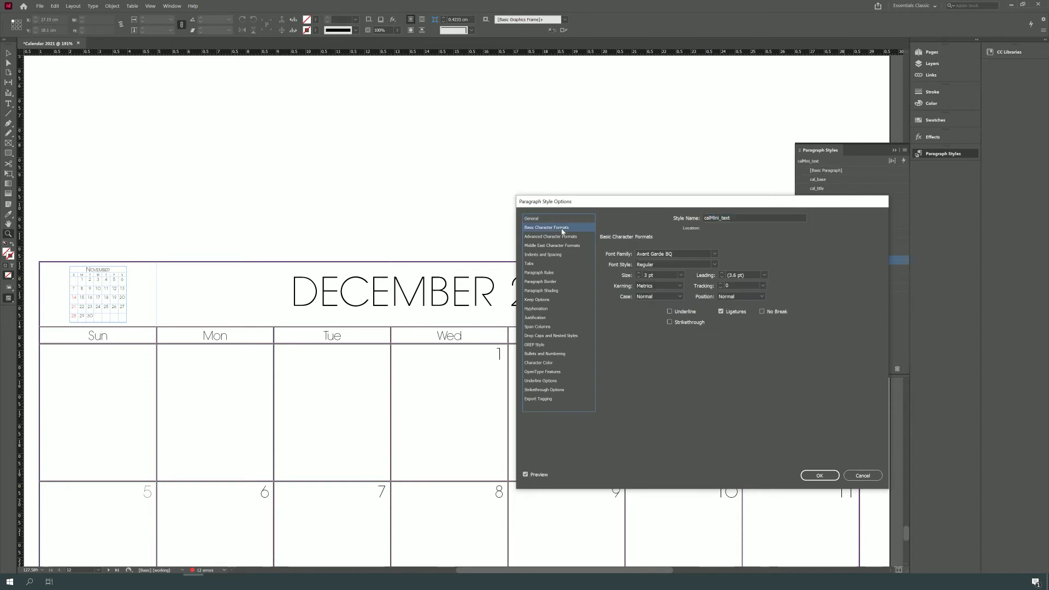
left_click(640, 273)
left_click(639, 274)
left_click(640, 277)
left_click(640, 278)
left_click(821, 476)
Set the character color of the calMini_sunday paragraph style to cal_dayTextColor with a 50% tint.
left_click_drag(66, 282, 93, 333)
key("ctrl+minus")
key("ctrl+minus")
key("ctrl+minus")
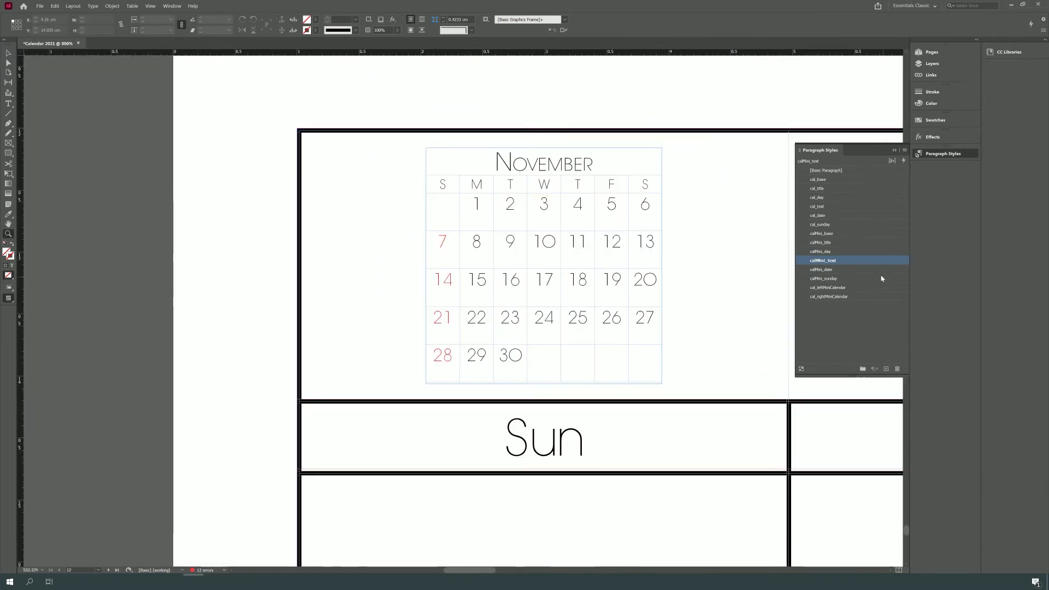
double_click(863, 280)
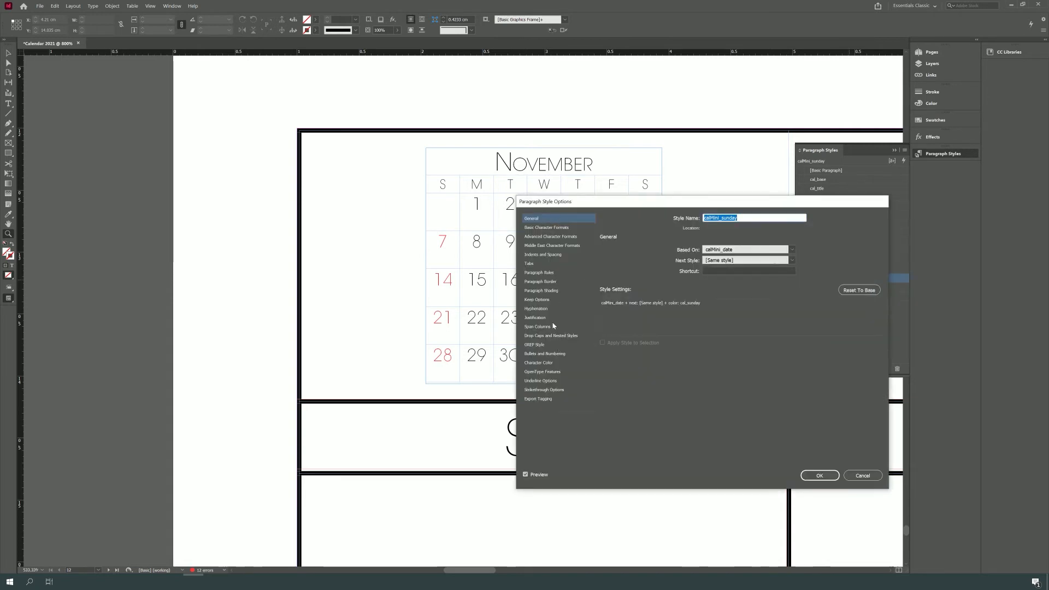
left_click(550, 365)
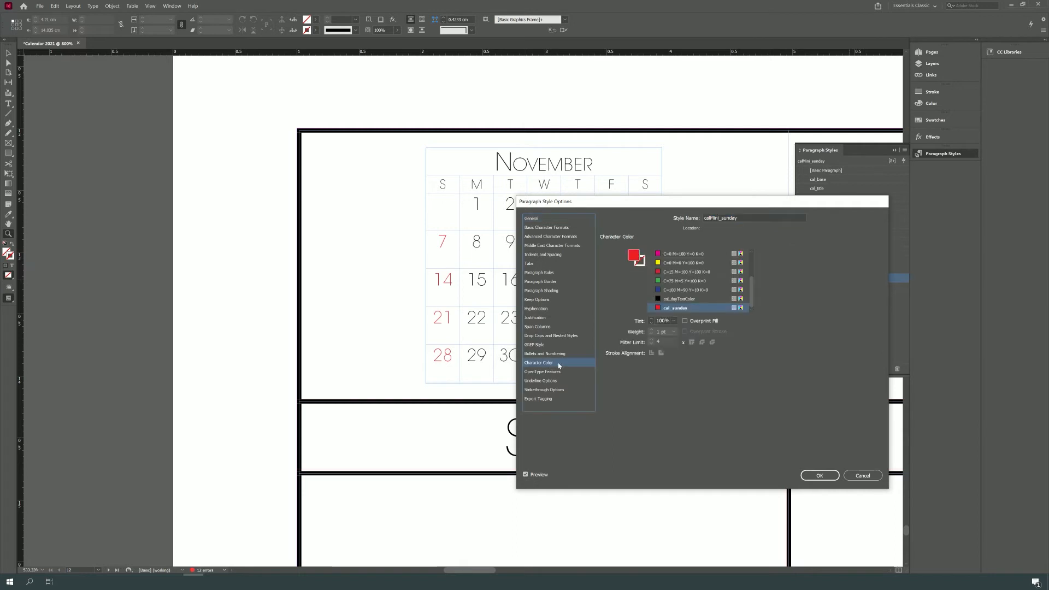
left_click(689, 299)
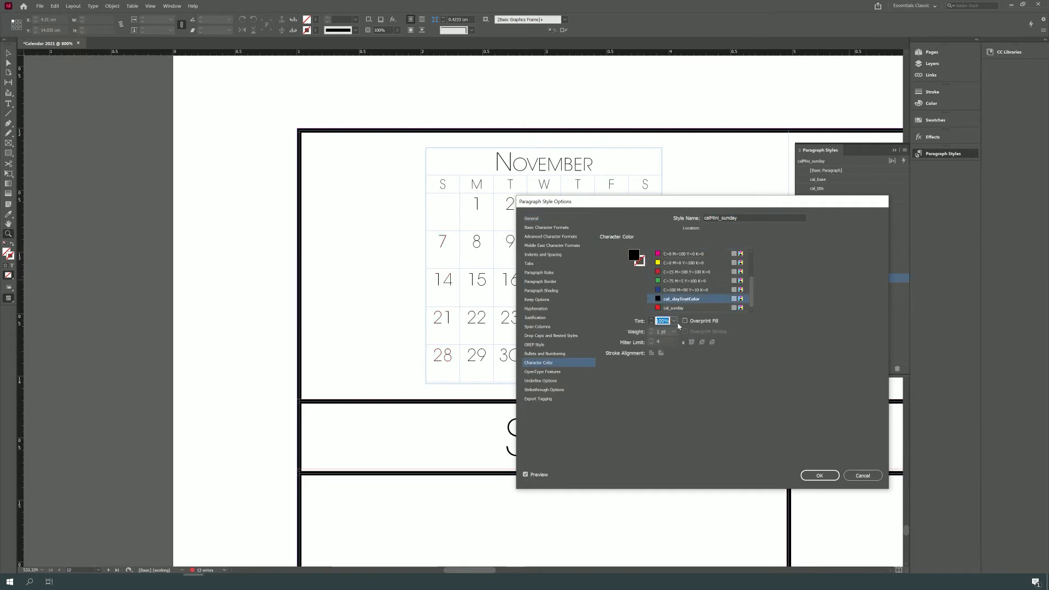
type("50")
key("Return")
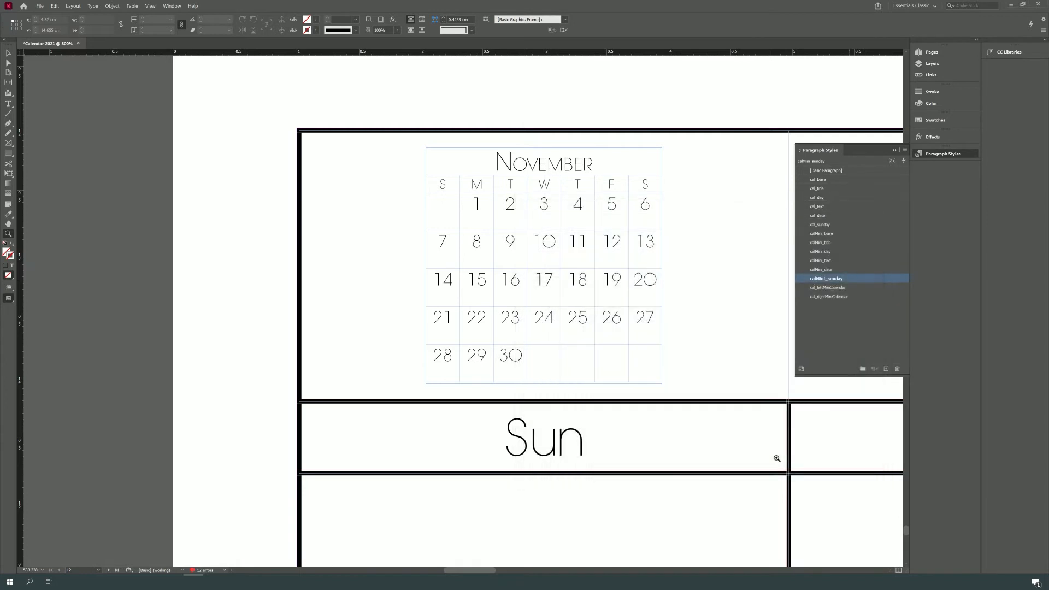
Set the leading of the cal_text paragraph style to 14 pt.
key("ctrl+minus")
key("ctrl+minus")
key("ctrl+minus")
key("ctrl+minus")
key("ctrl+minus")
key("ctrl+minus")
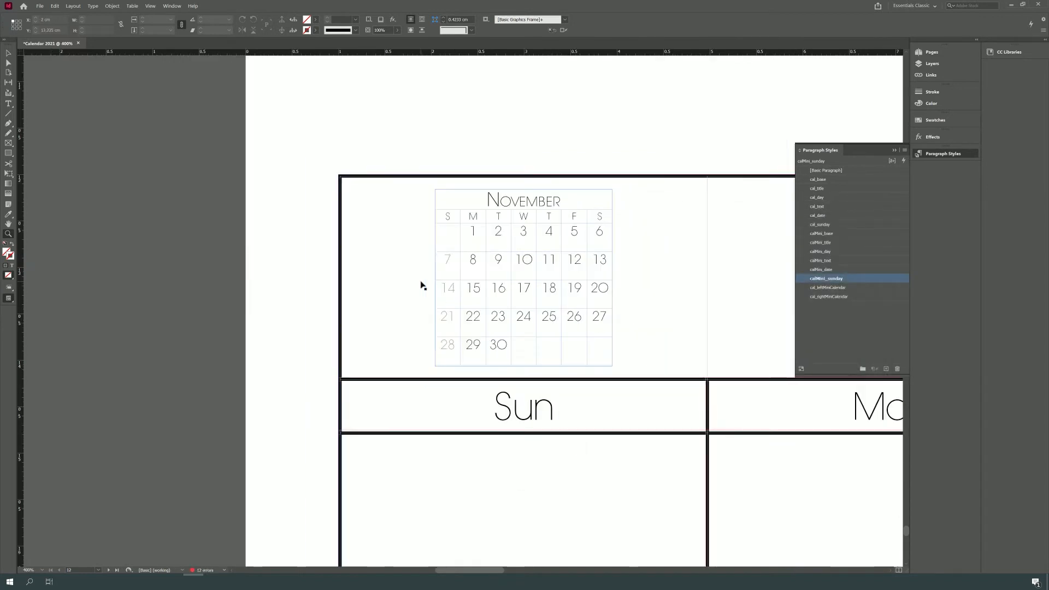
key("ctrl+minus")
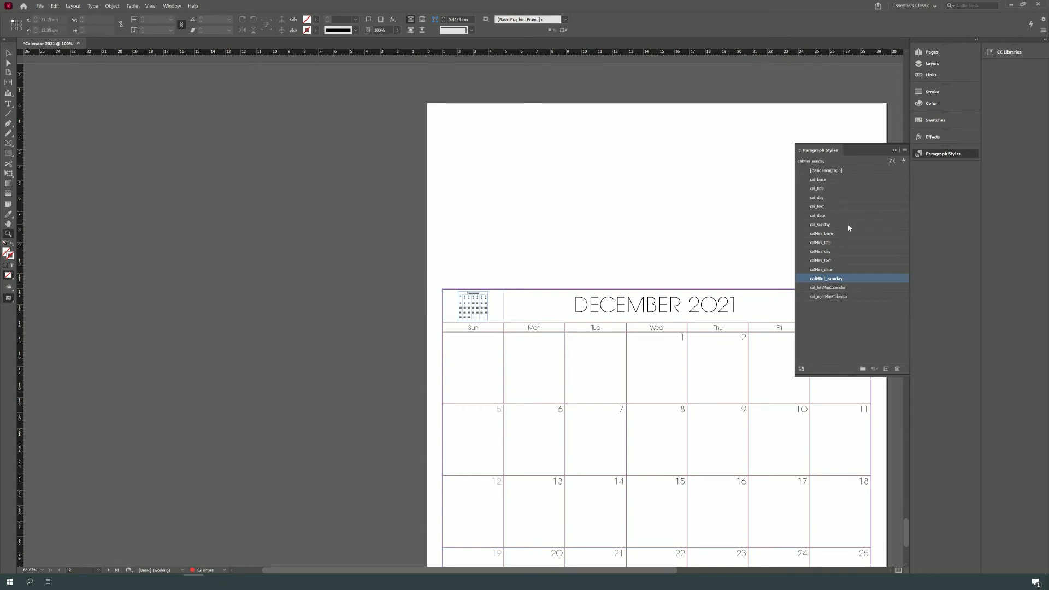
double_click(857, 207)
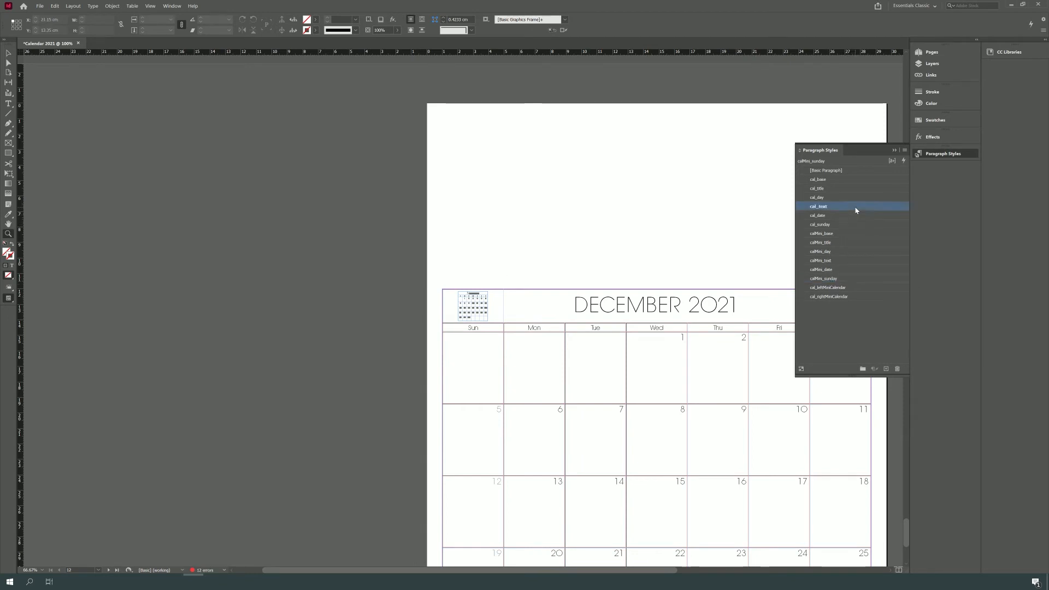
left_click(568, 228)
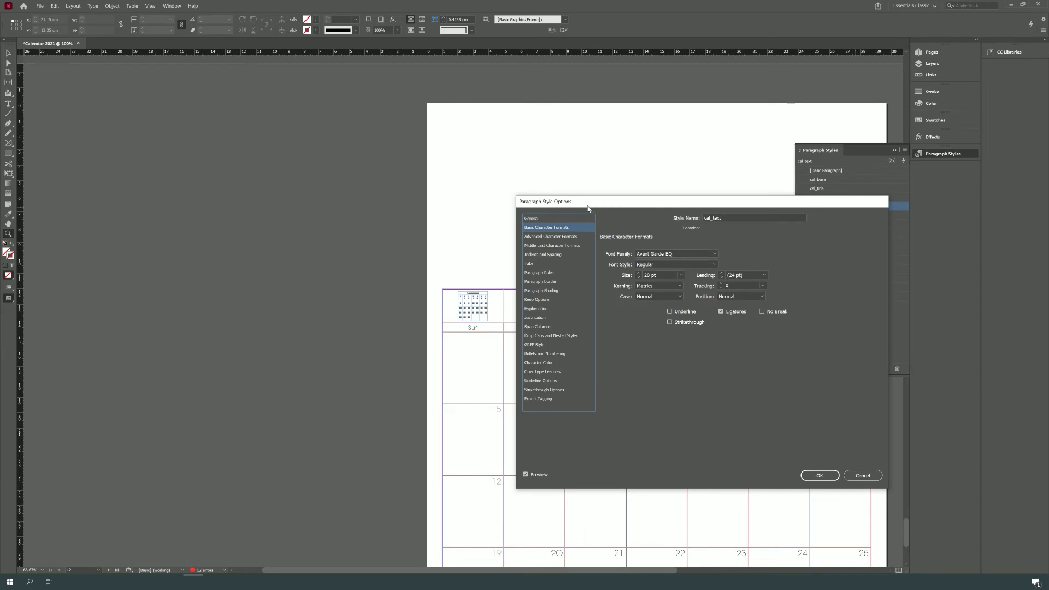
left_click(638, 277)
left_click(638, 273)
left_click(764, 275)
left_click(752, 344)
left_click(534, 476)
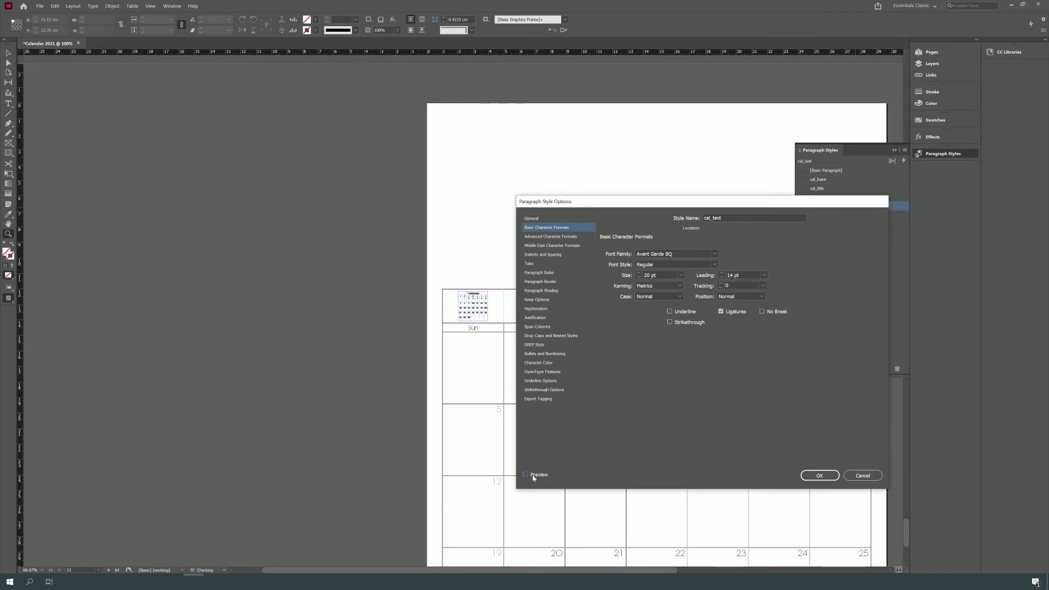
left_click(809, 474)
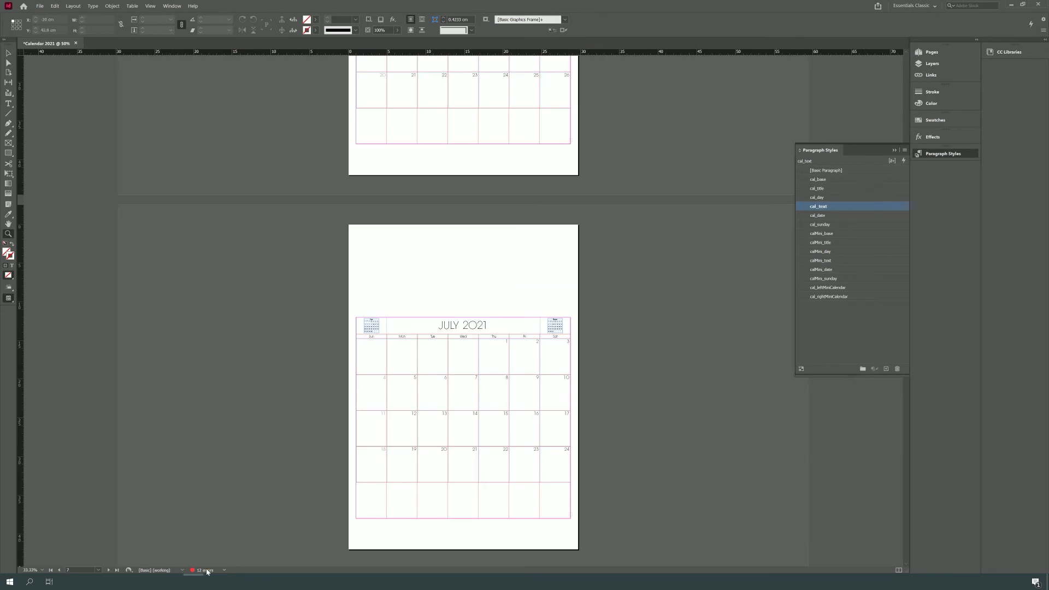
Set the font size of the cal_base paragraph style to 11 pt so the last week's dates fit their cells.
left_click(224, 570)
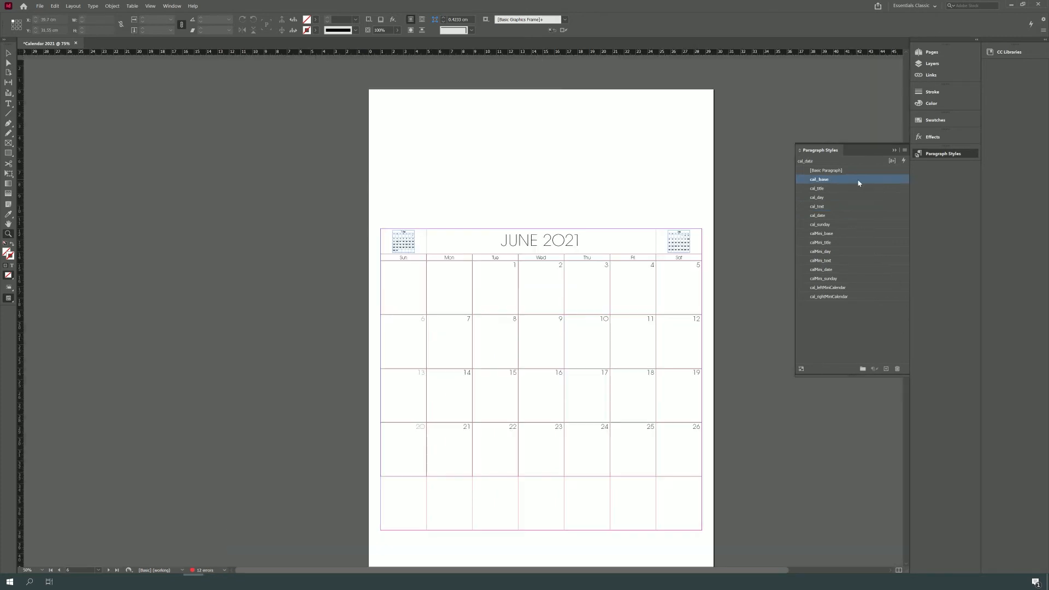
double_click(862, 179)
left_click(557, 228)
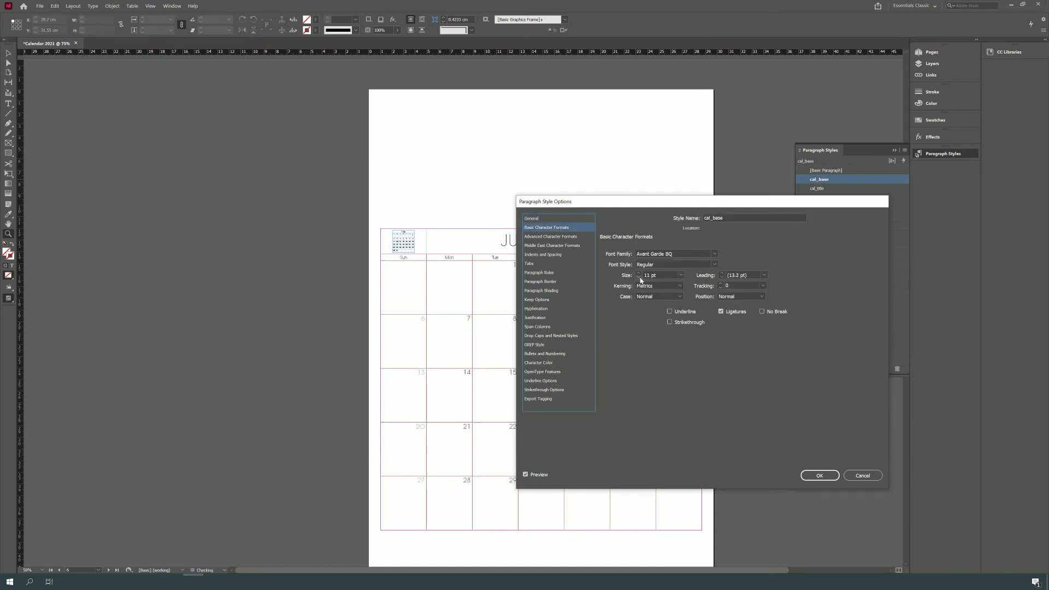
left_click_drag(613, 202, 188, 194)
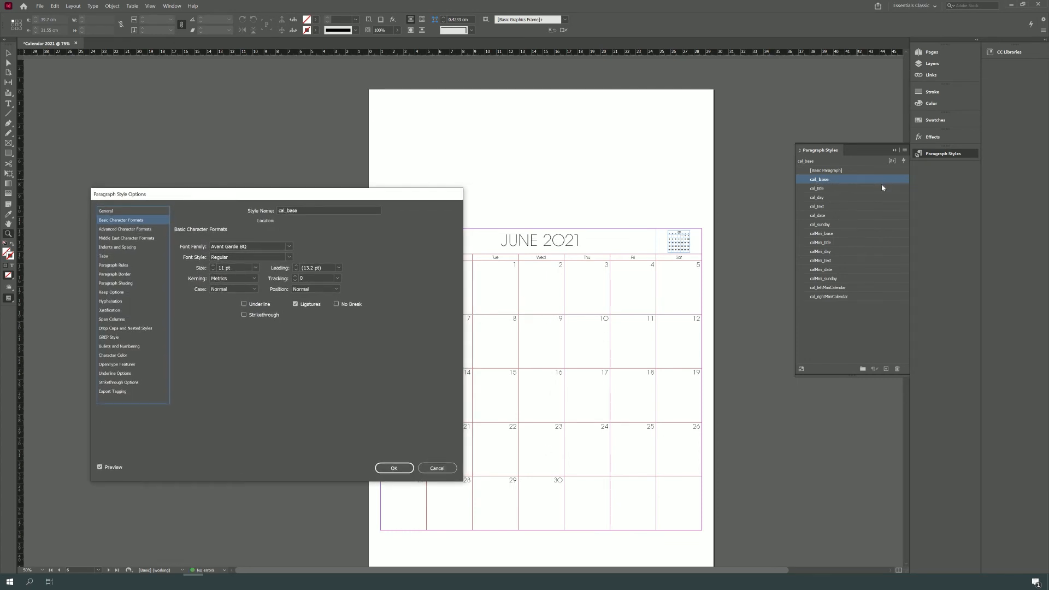
left_click(393, 470)
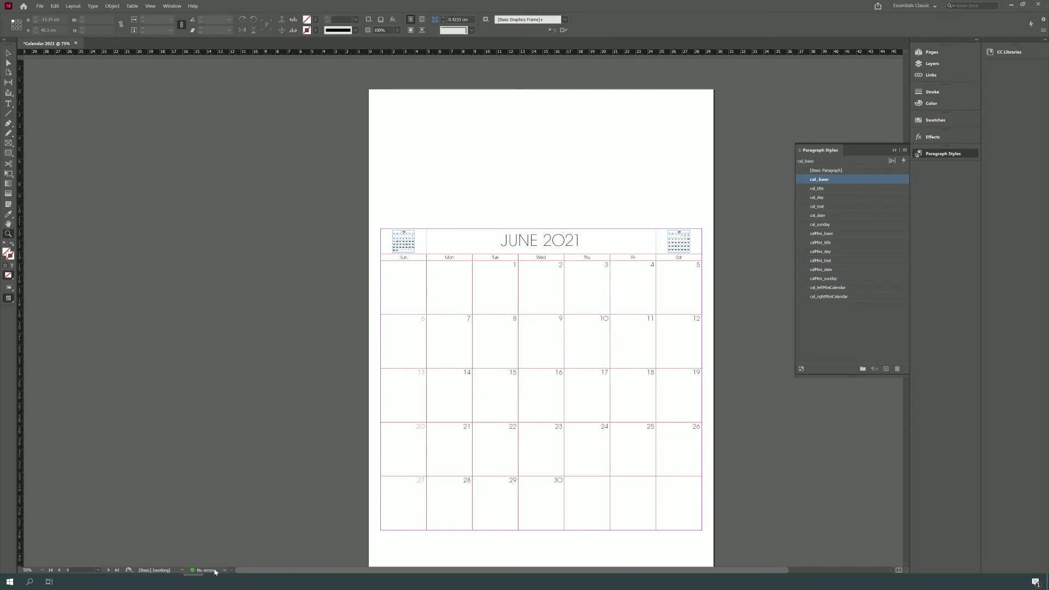
Check the January to April pages one after another and return to the January page.
left_click(947, 53)
double_click(822, 92)
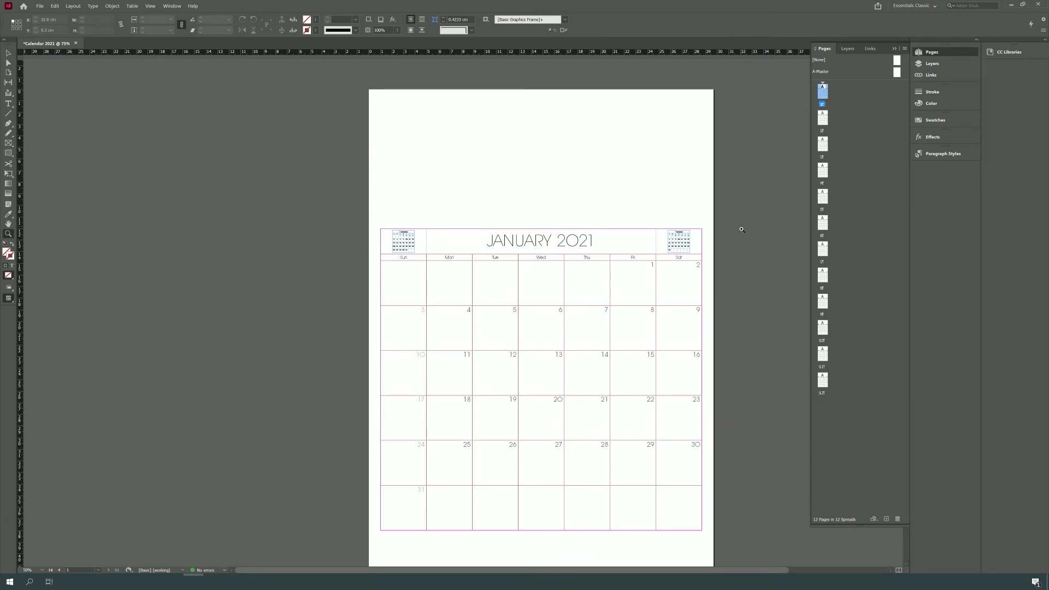
double_click(826, 124)
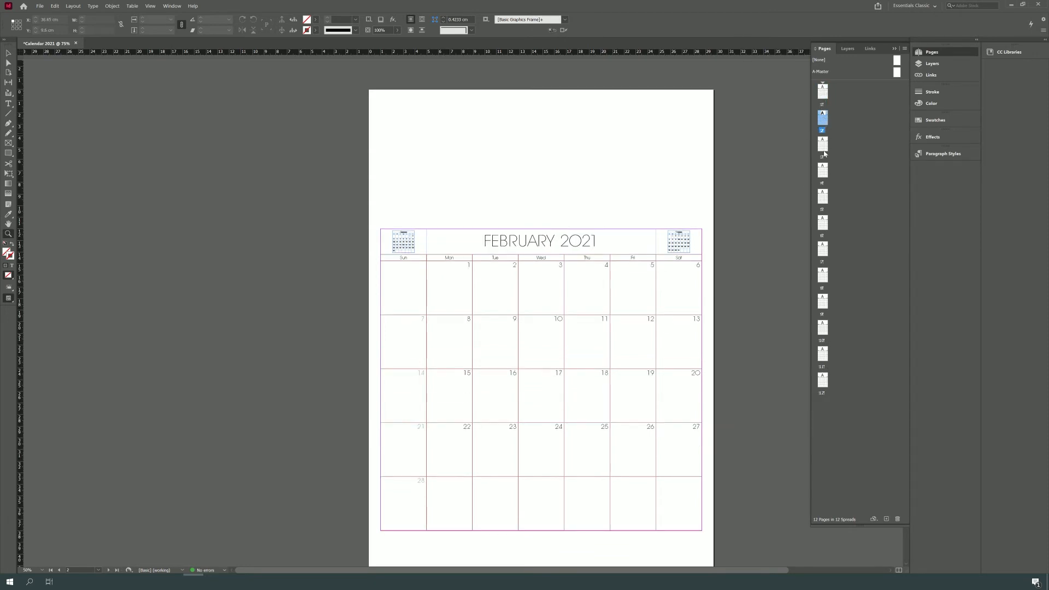
double_click(823, 145)
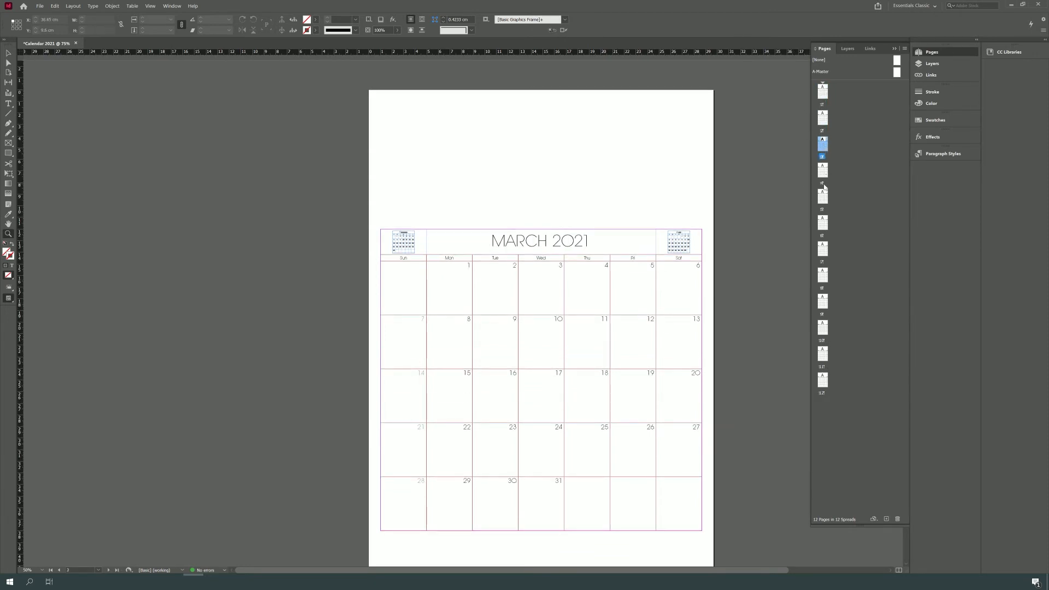
double_click(824, 171)
key("ctrl+shift+Page_Up")
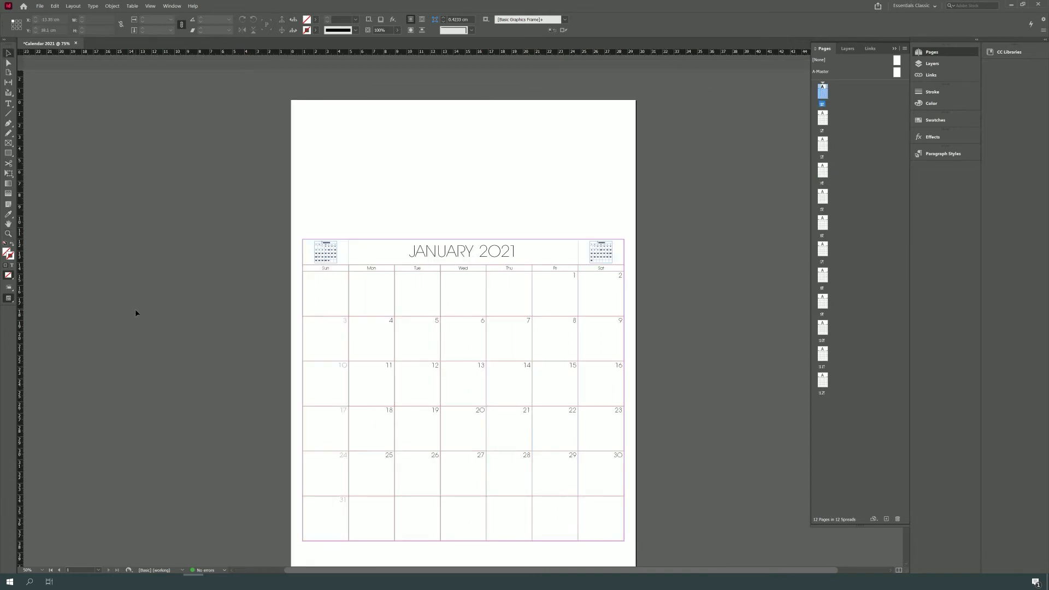
Try placing 1.png directly on the January page, aligned with the page's top edge.
left_click(40, 6)
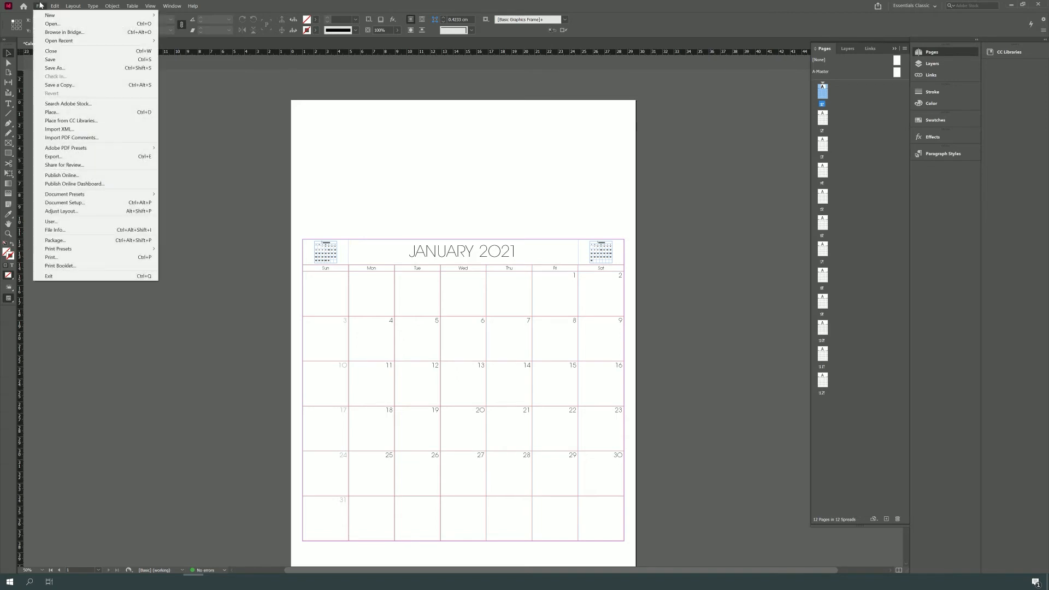
left_click(81, 113)
left_click(114, 77)
left_click(979, 561)
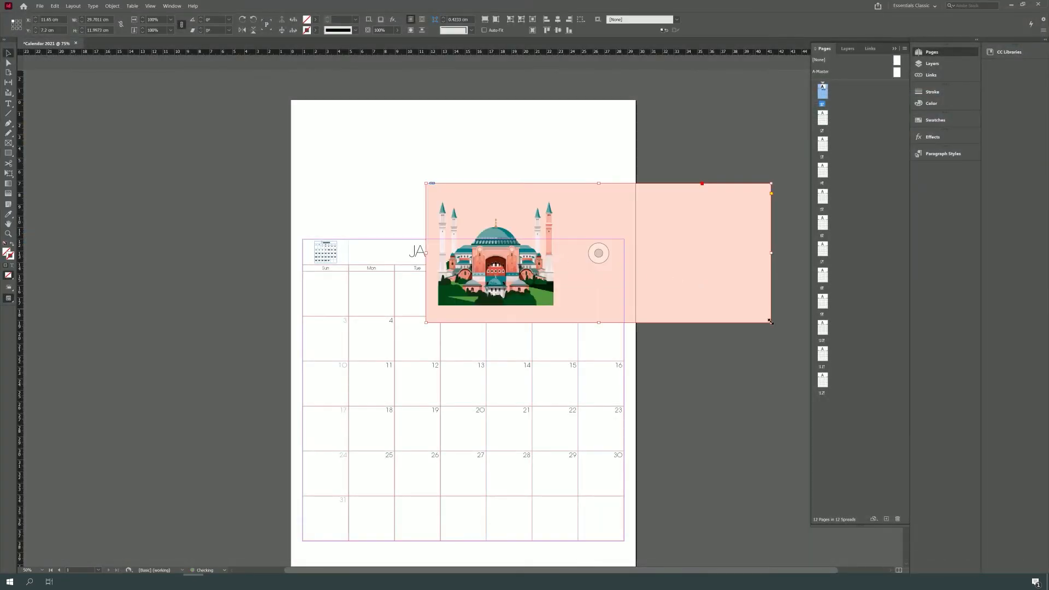
left_click_drag(708, 252, 579, 172)
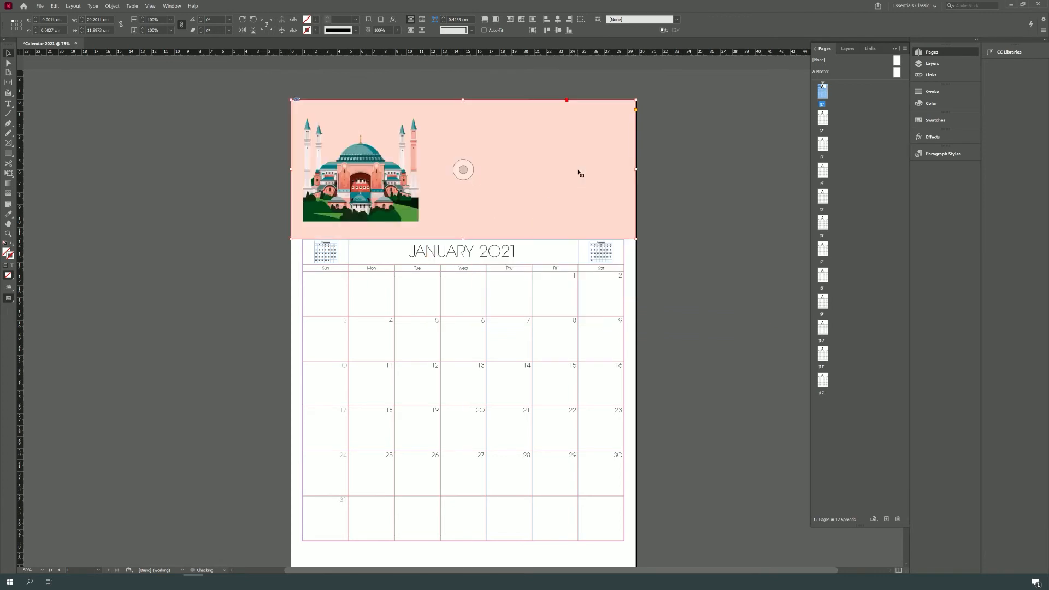
key("Delete")
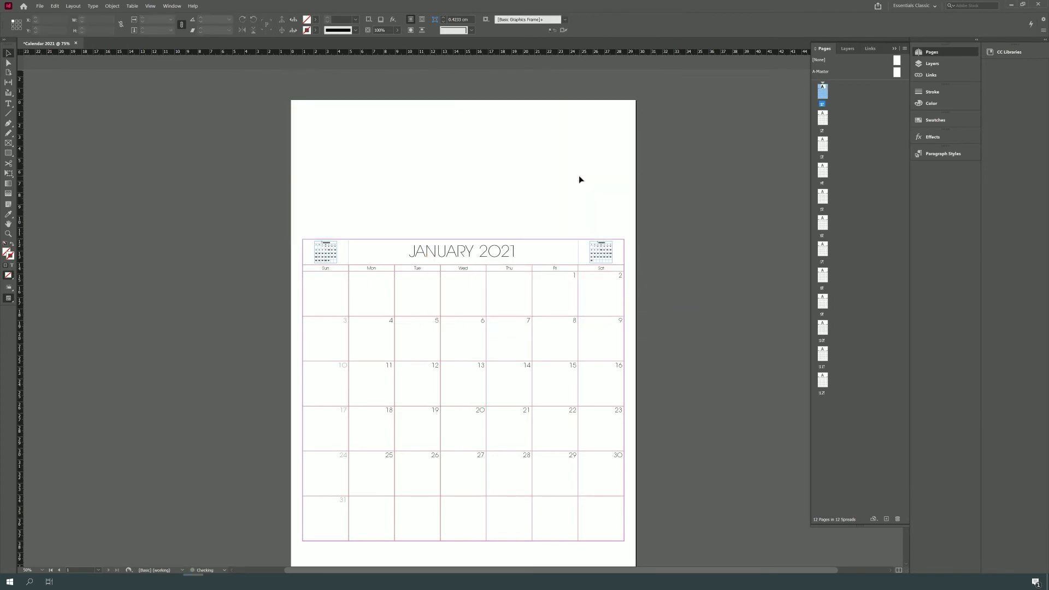
Try a rectangular image frame about 12.6 by 4.85 cm in the January page's upper-left corner.
left_click(8, 143)
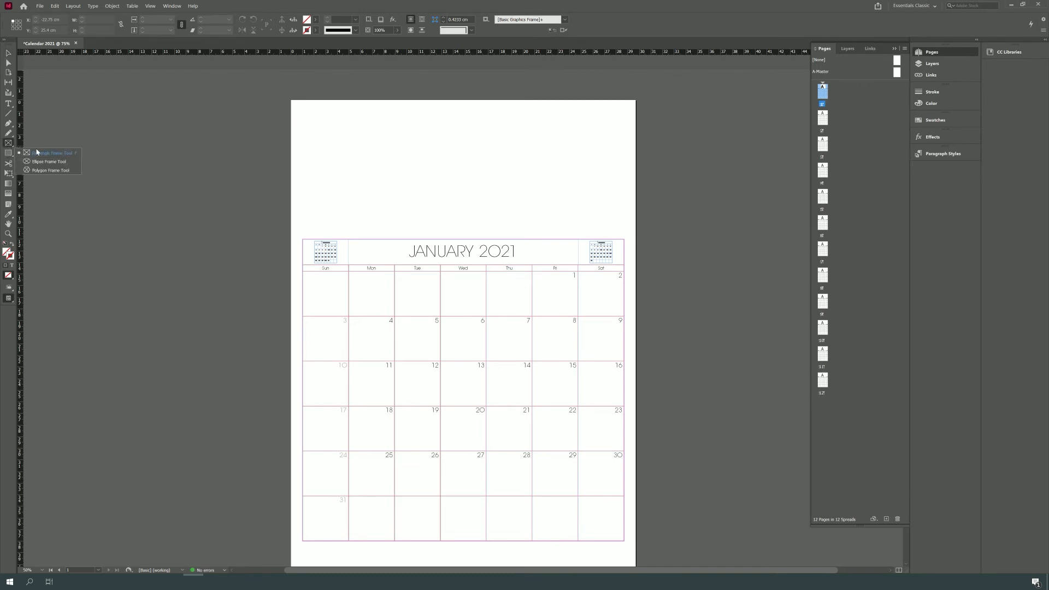
left_click(37, 152)
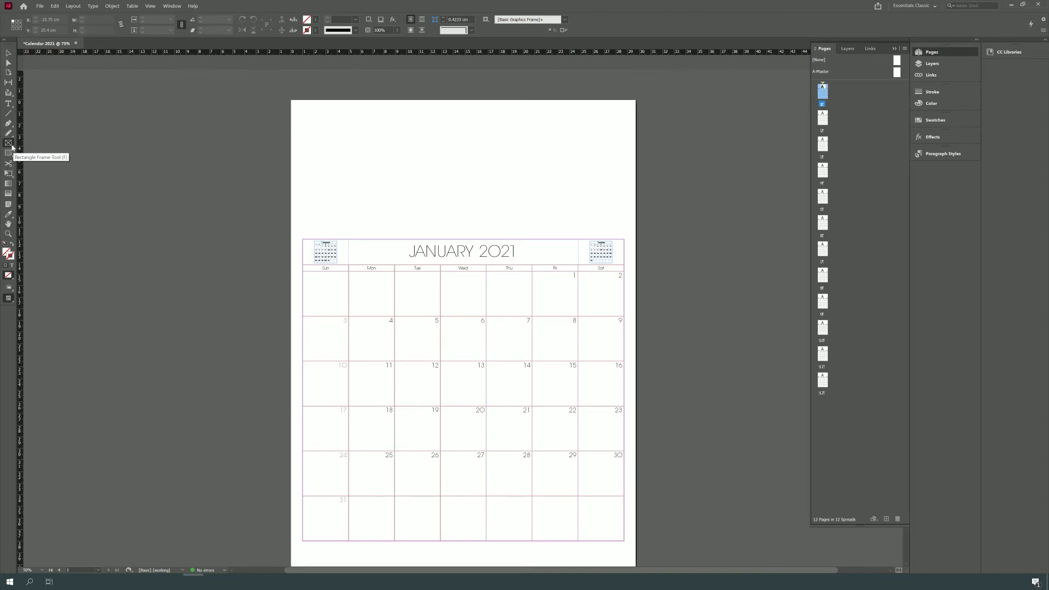
left_click(11, 145)
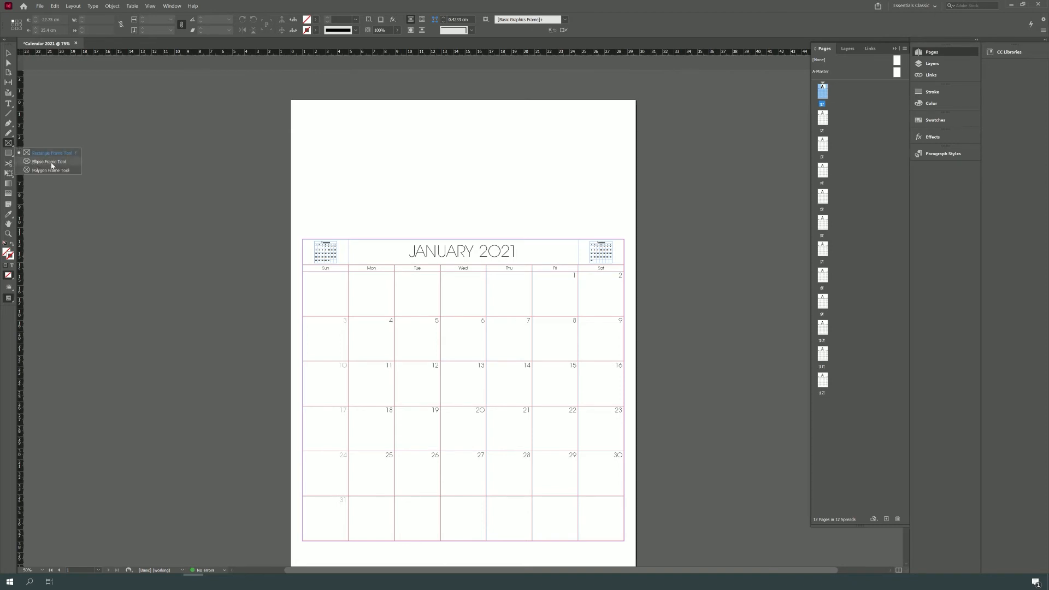
left_click(64, 155)
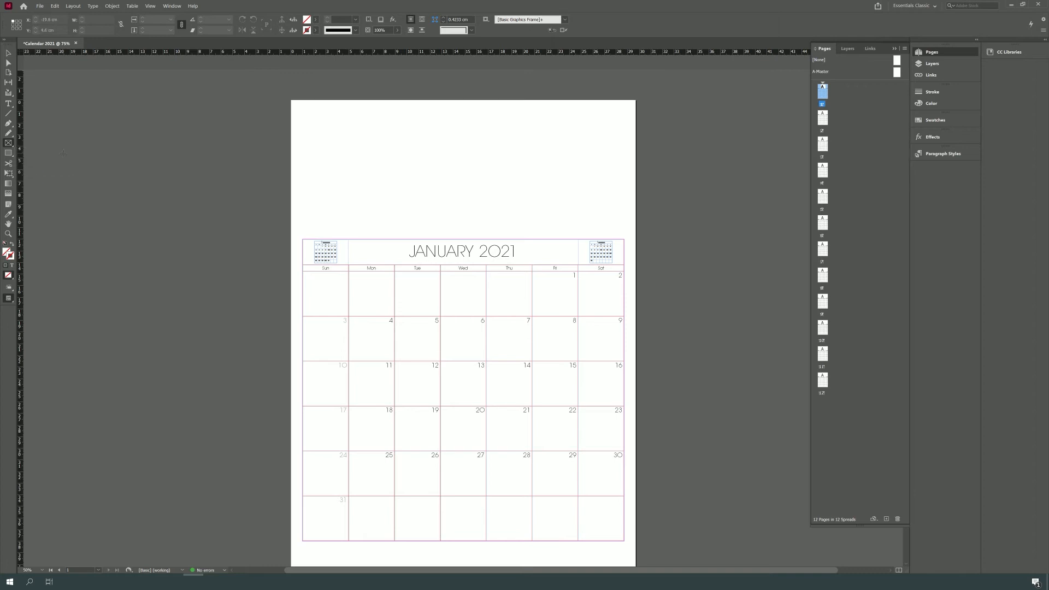
left_click_drag(291, 101, 435, 155)
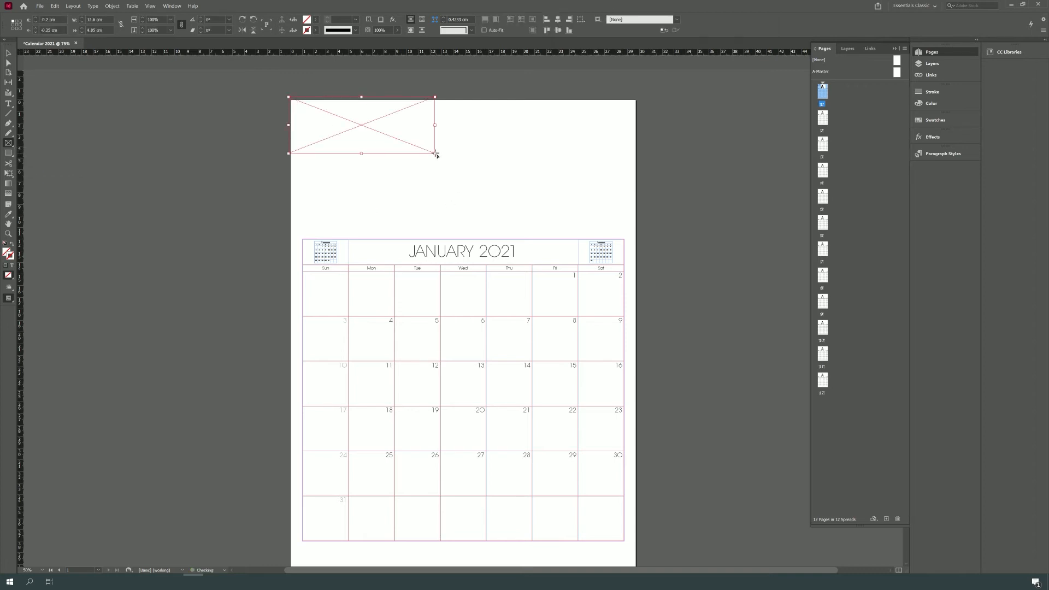
key("ctrl+z")
Draw a rectangular frame about 29.7 by 10.45 cm across the top of the January page and place 1.png in it.
left_click_drag(293, 101, 635, 221)
key("ctrl+d")
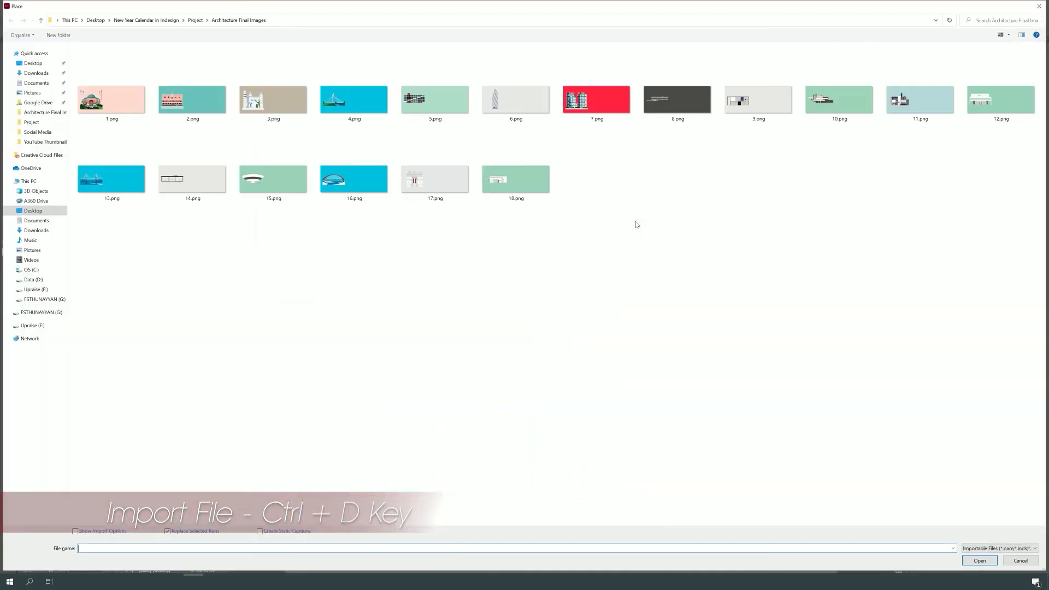
left_click(99, 116)
left_click(989, 562)
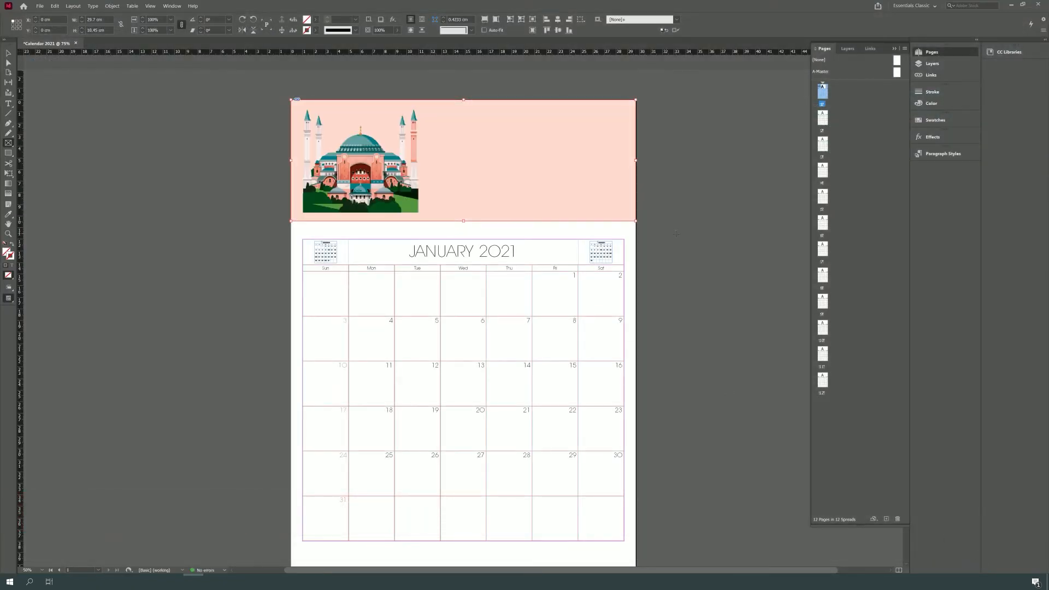
Undo the image placement and delete the empty frame on the January page.
key("ctrl+z")
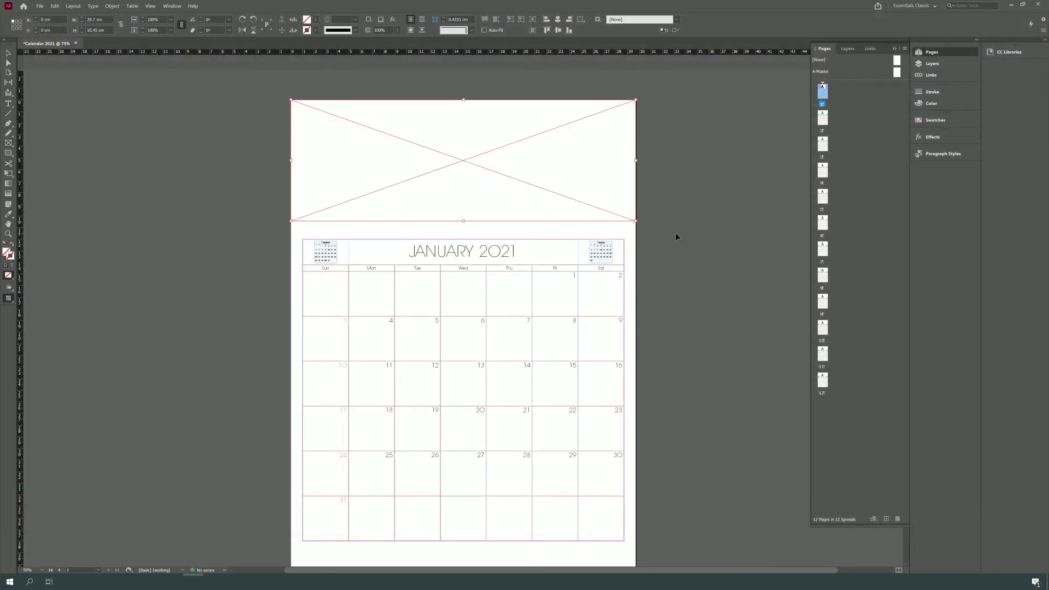
left_click(8, 53)
key("Delete")
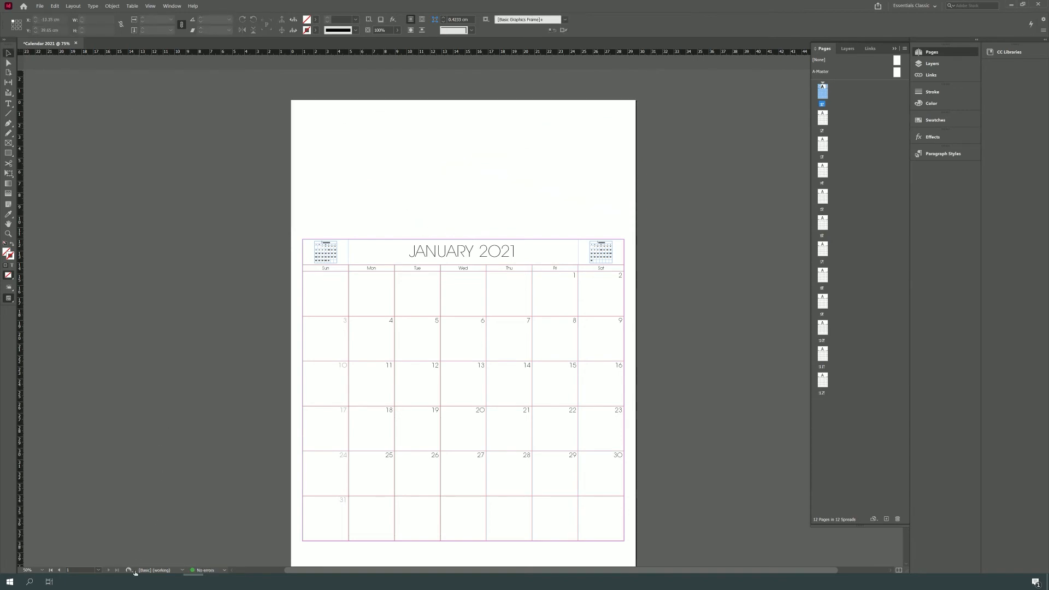
Place 1.png from the Architecture Final Images folder at the top of the January page, spanning the page width at about 29.7 by 12 cm.
left_click(112, 581)
left_click_drag(244, 73, 856, 133)
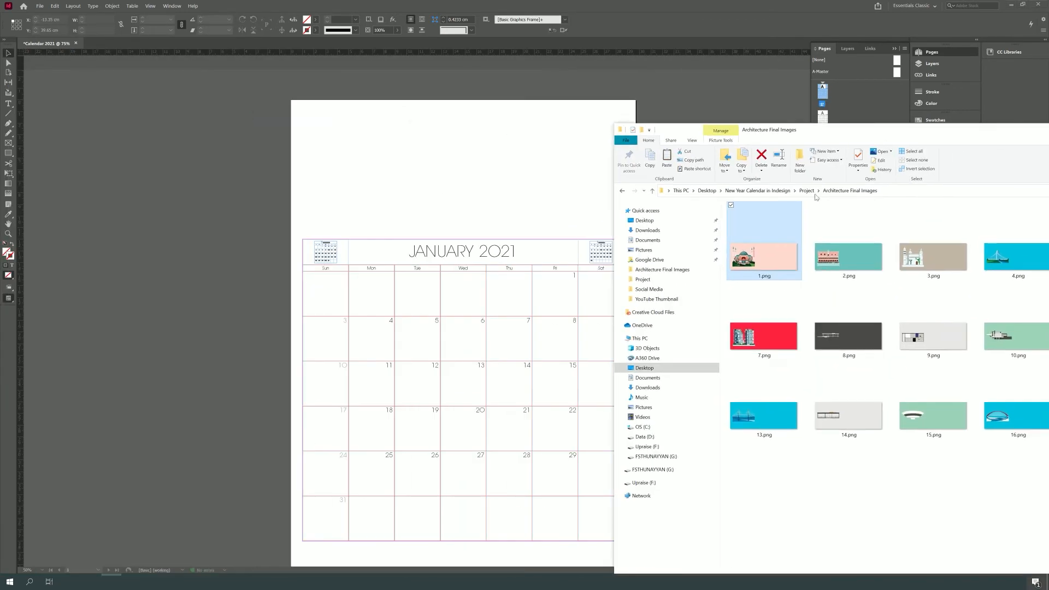
left_click_drag(772, 261, 354, 152)
left_click_drag(723, 118, 667, 306)
left_click_drag(672, 276, 607, 223)
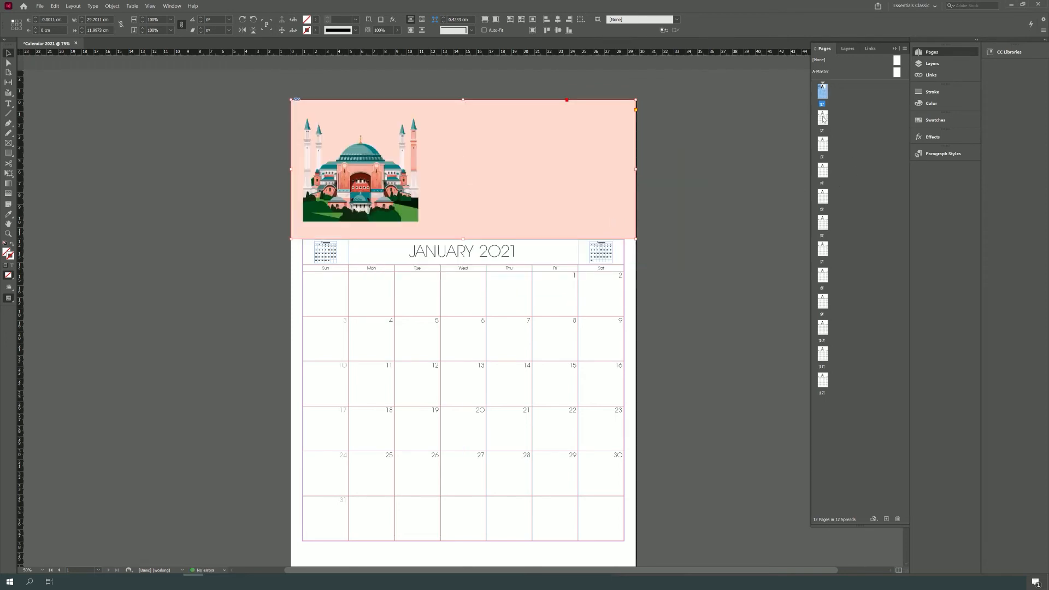
Place the numbered architecture images at the top of the February to December pages, matching each number to its month, such as 5.png for May.
double_click(823, 119)
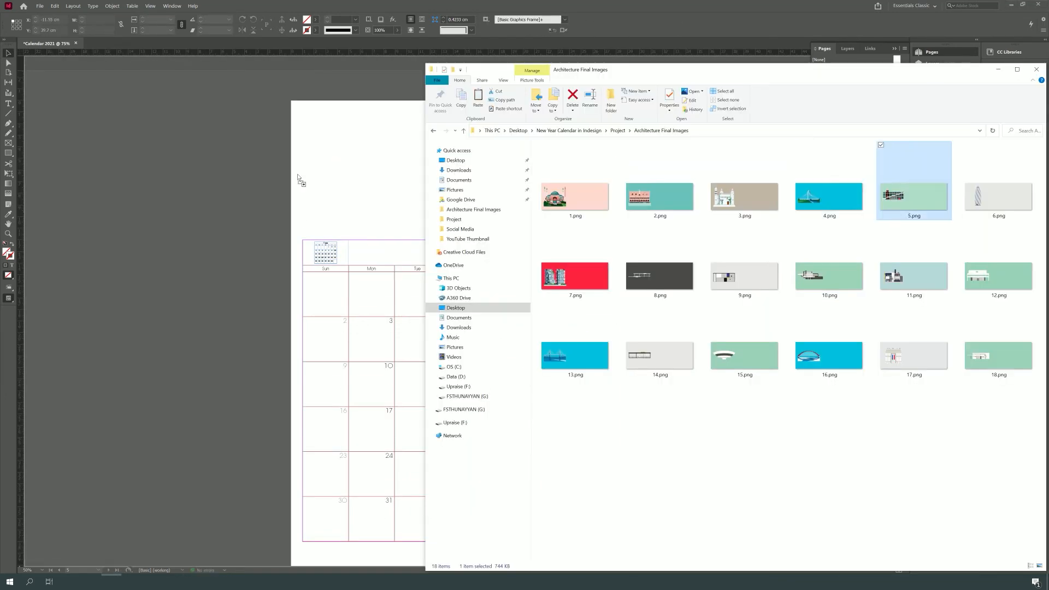
left_click_drag(299, 180, 304, 184)
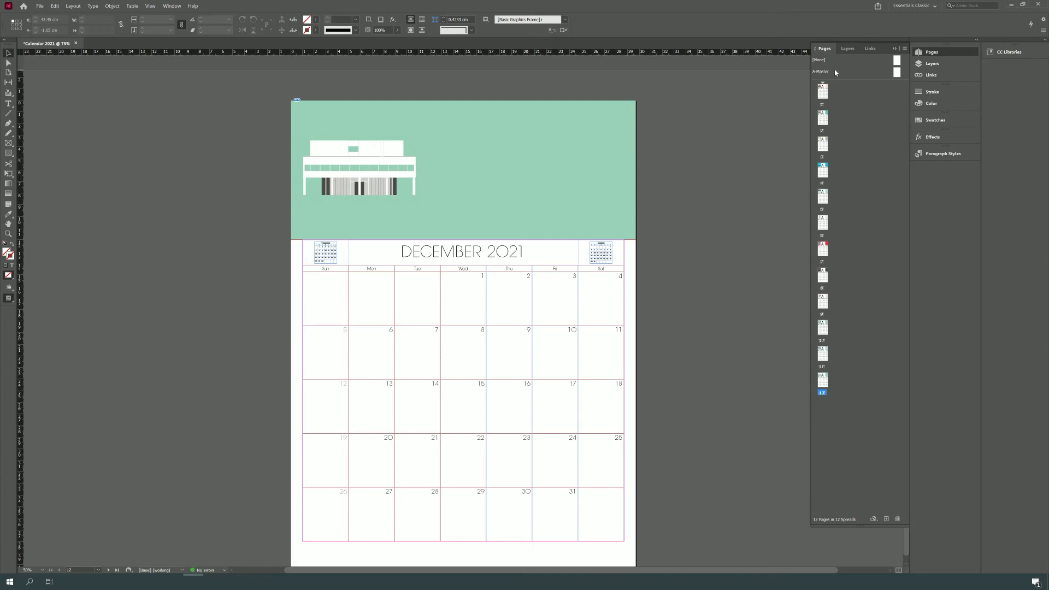
Add two horizontal guides to A-Master, one at 11 cm and one about 1 cm above the page's bottom edge.
double_click(897, 72)
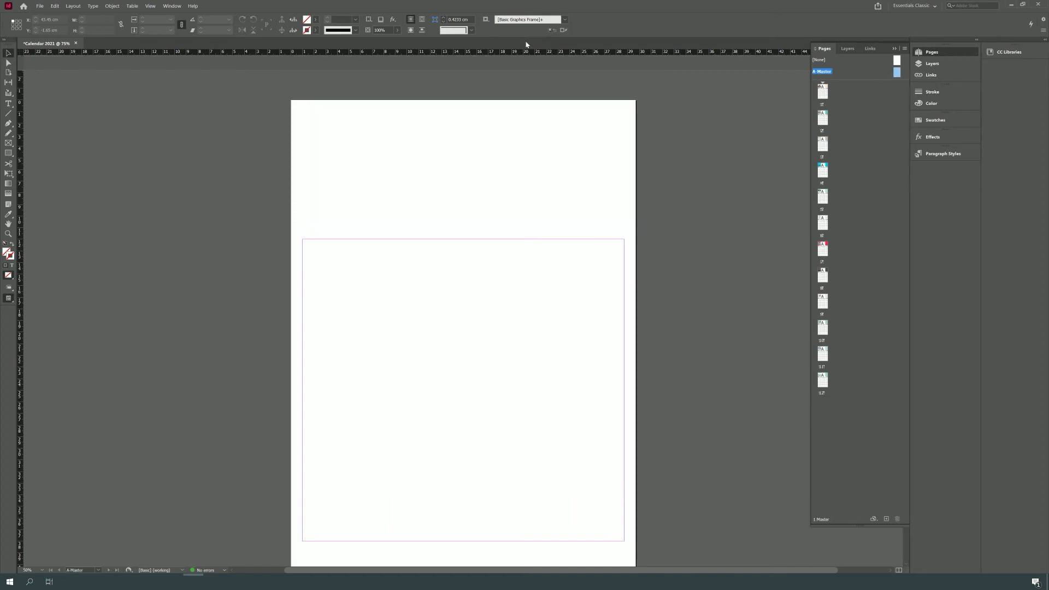
left_click_drag(543, 55, 417, 227)
scroll(358, 198, "down", 2)
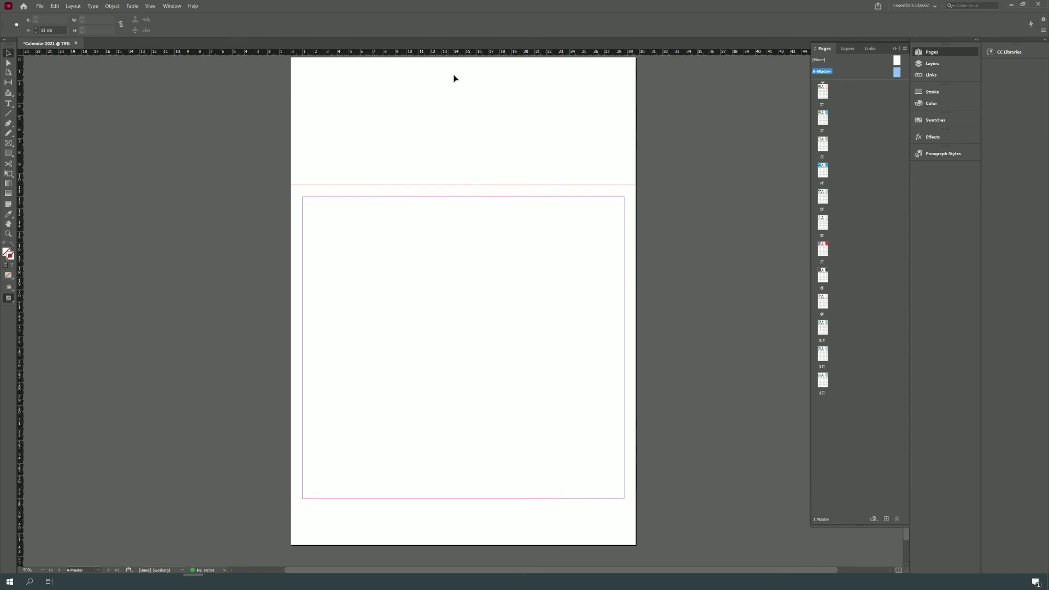
left_click_drag(468, 53, 477, 510)
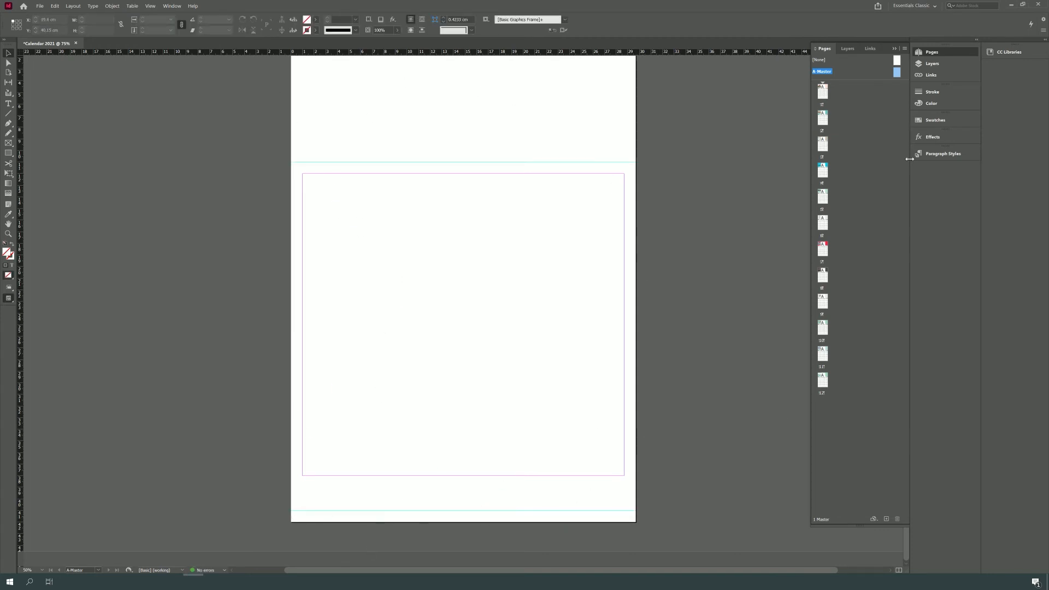
Shorten the January page's image frame so its lower edge meets the 11 cm guide.
double_click(823, 90)
left_click(463, 114)
left_click_drag(465, 172, 462, 162)
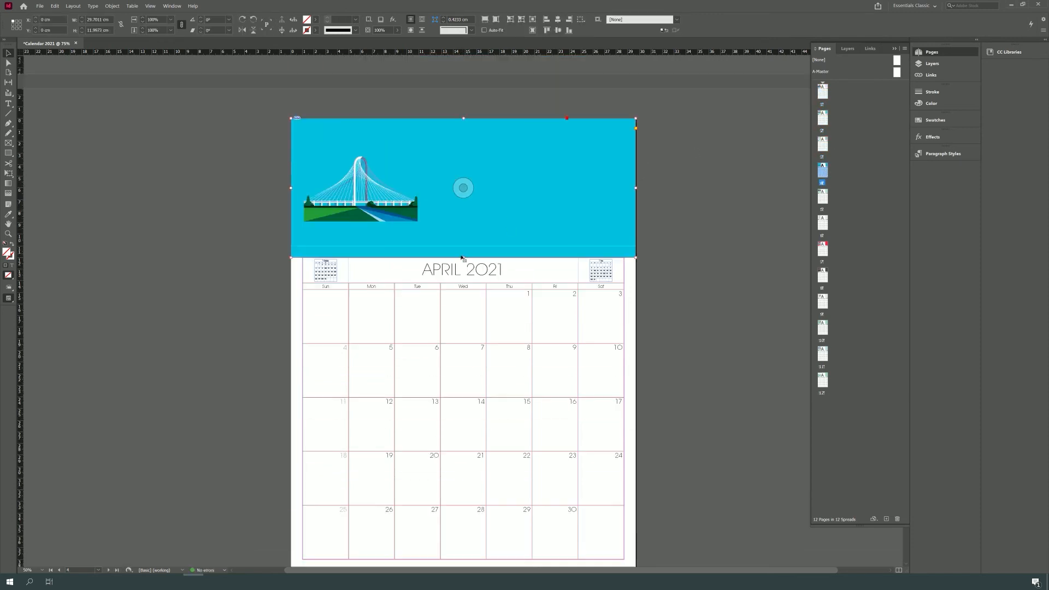
Shorten the image frames on the remaining month pages through December so their lower edges meet the 11 cm guide.
left_click_drag(461, 256, 463, 246)
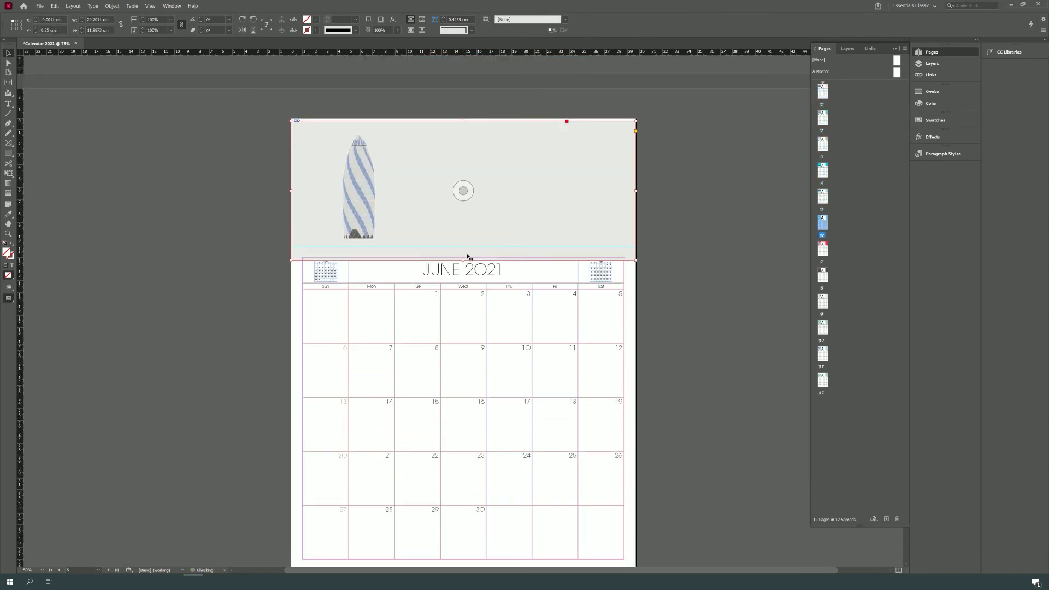
left_click_drag(464, 256, 465, 246)
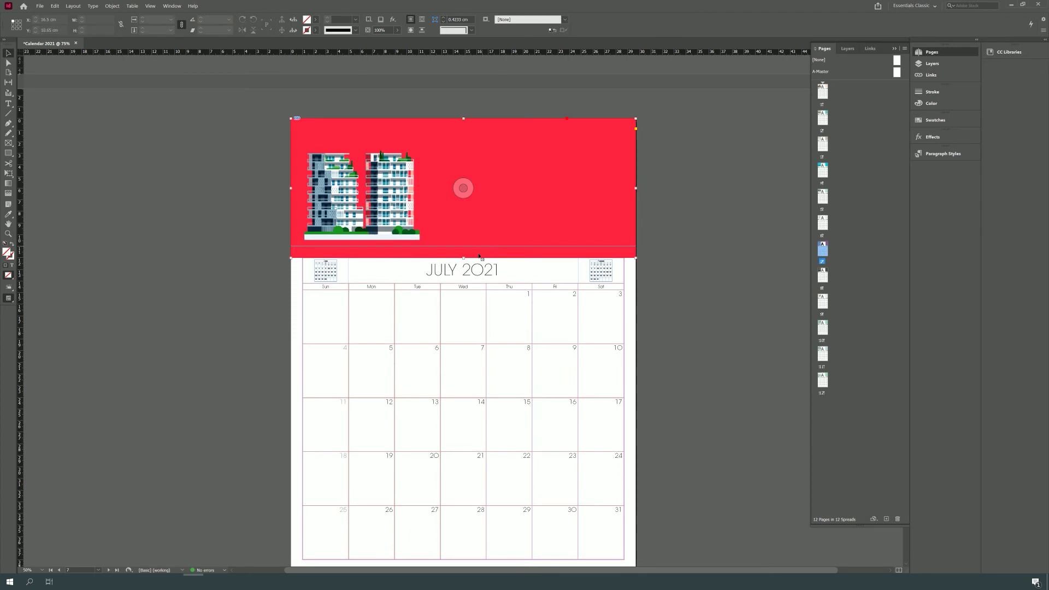
left_click_drag(464, 256, 464, 246)
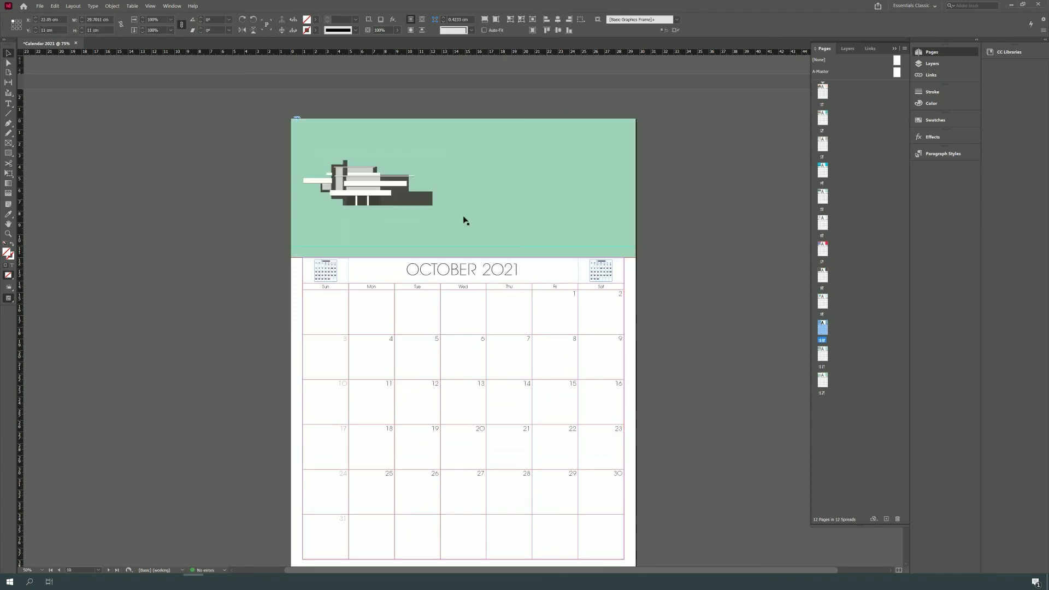
left_click_drag(463, 257, 465, 246)
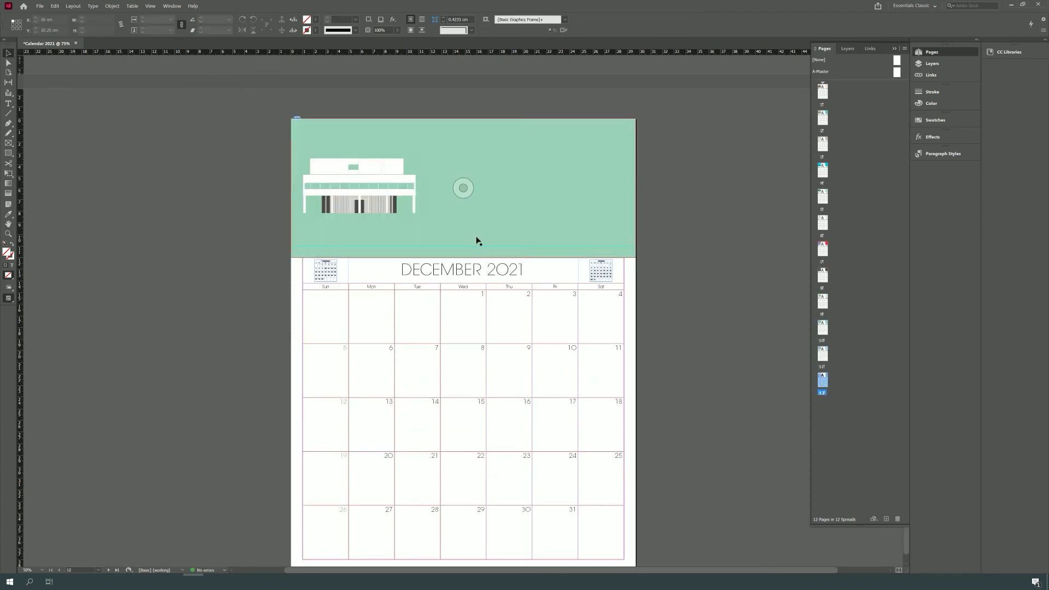
left_click_drag(481, 257, 481, 246)
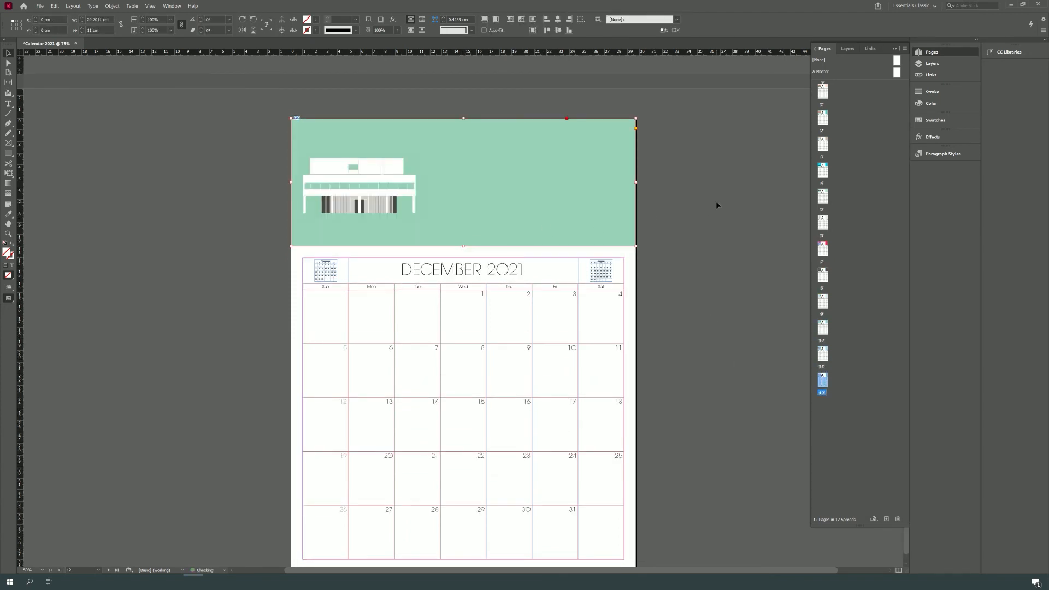
Draw a 29.7 by 1 cm rectangle below the January page's lower guide and fill it with the image's pink background colour using the Eyedropper.
double_click(823, 91)
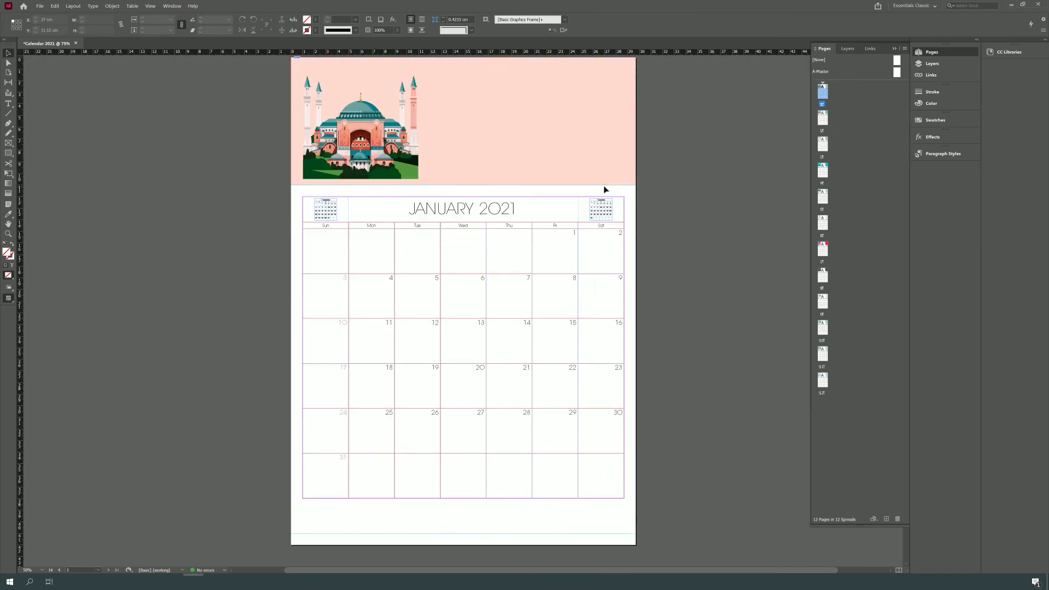
left_click(19, 154)
left_click(44, 163)
left_click_drag(290, 534, 636, 545)
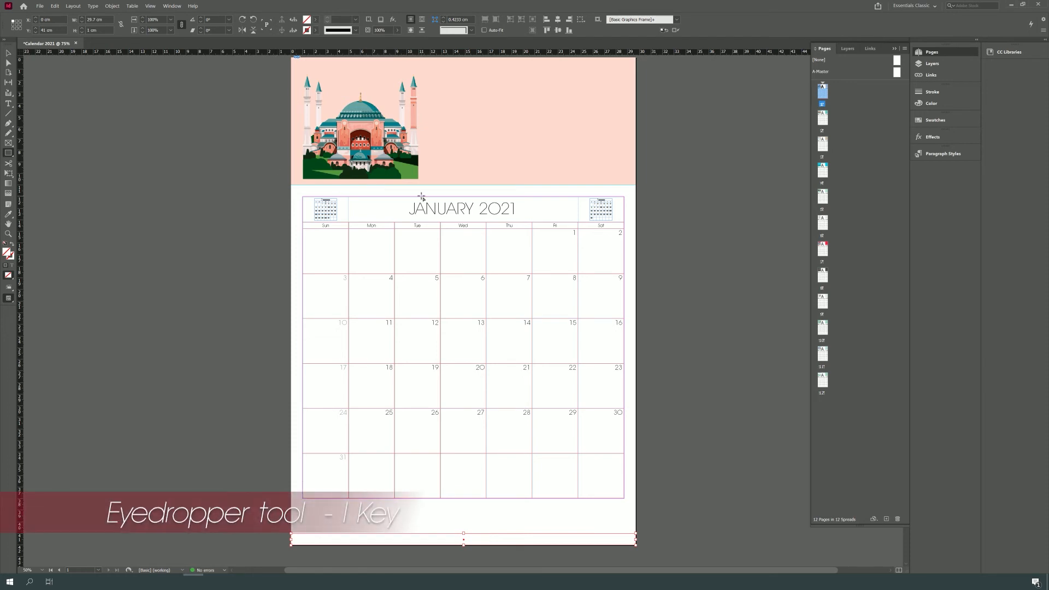
key("i")
left_click(481, 167)
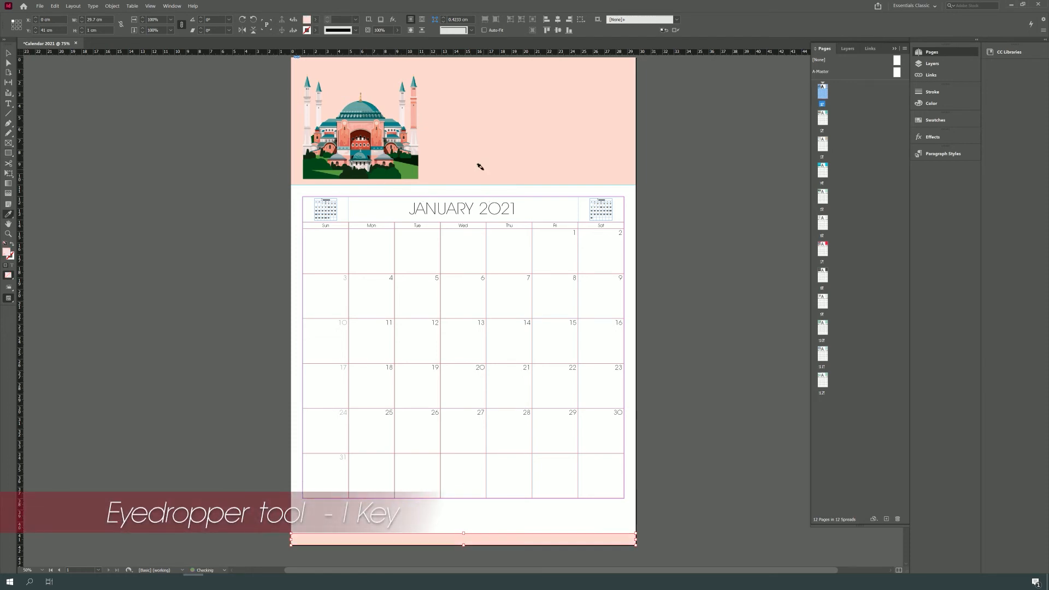
left_click(9, 53)
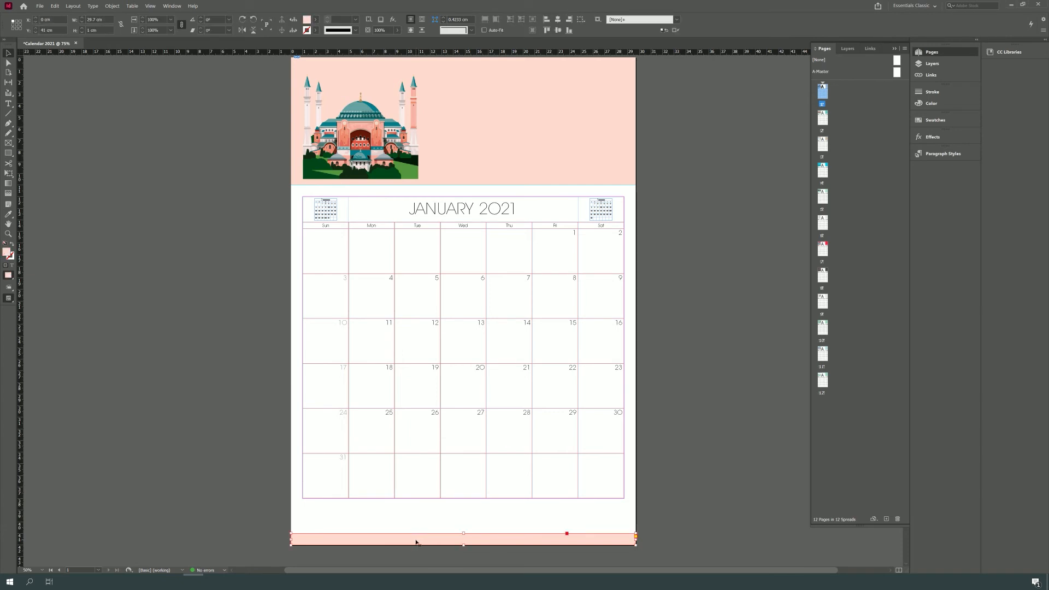
Copy January's coloured bottom strip and paste it in place on the February page.
key("ctrl+c")
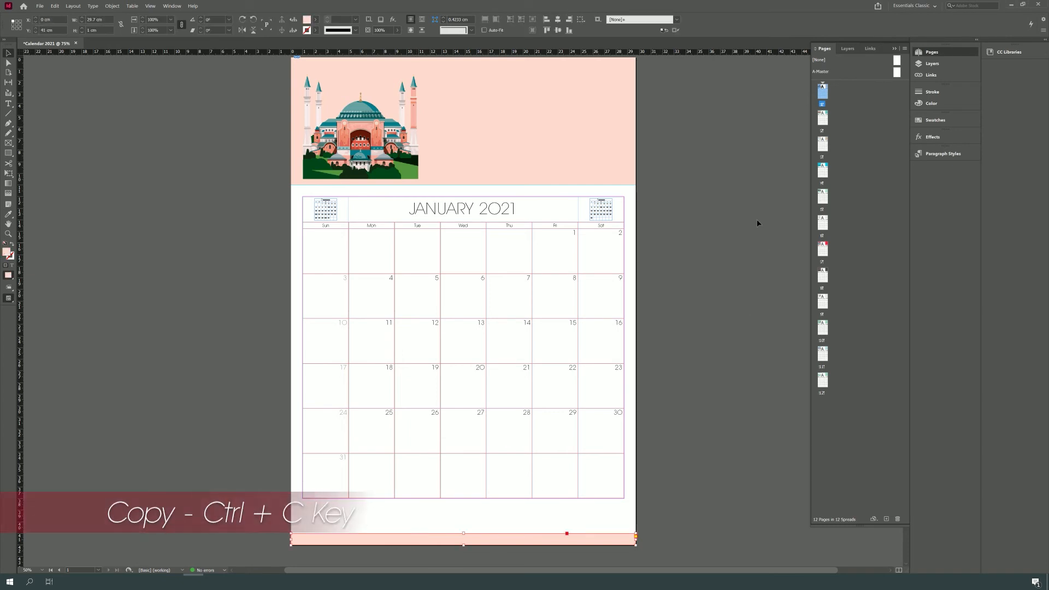
double_click(823, 117)
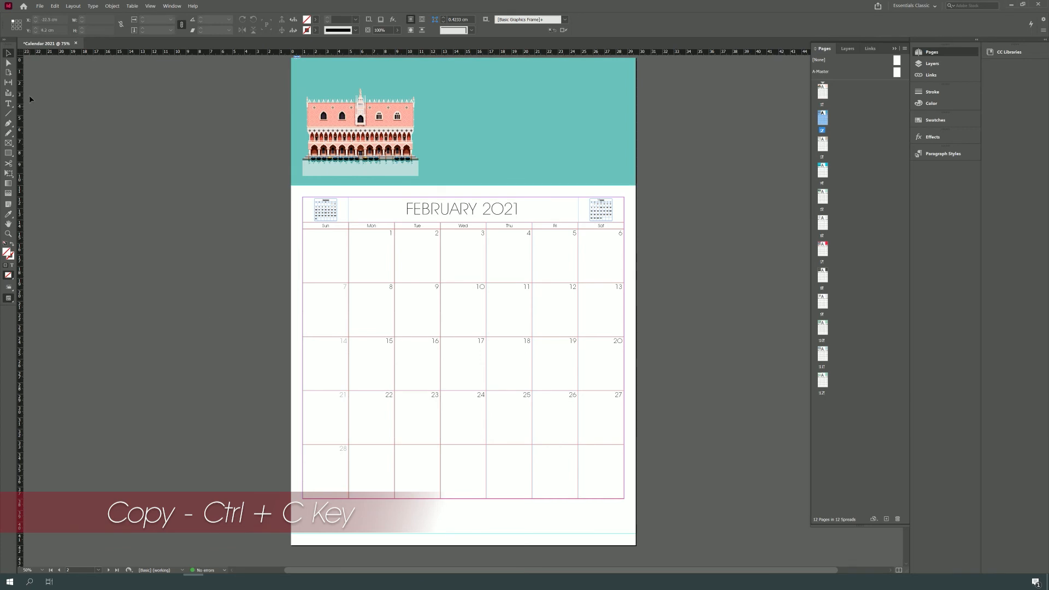
left_click(55, 6)
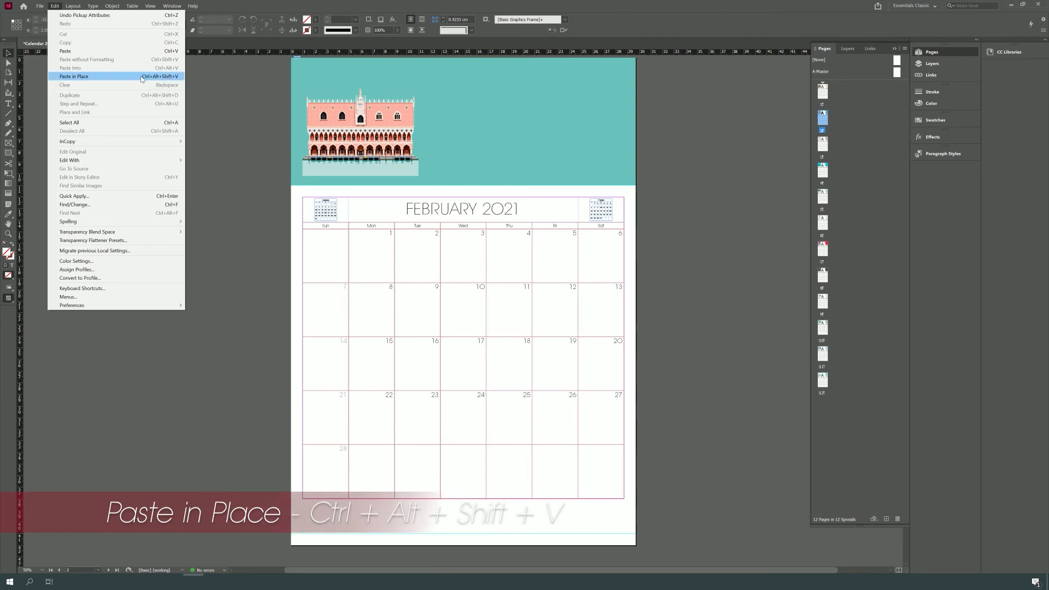
left_click(170, 81)
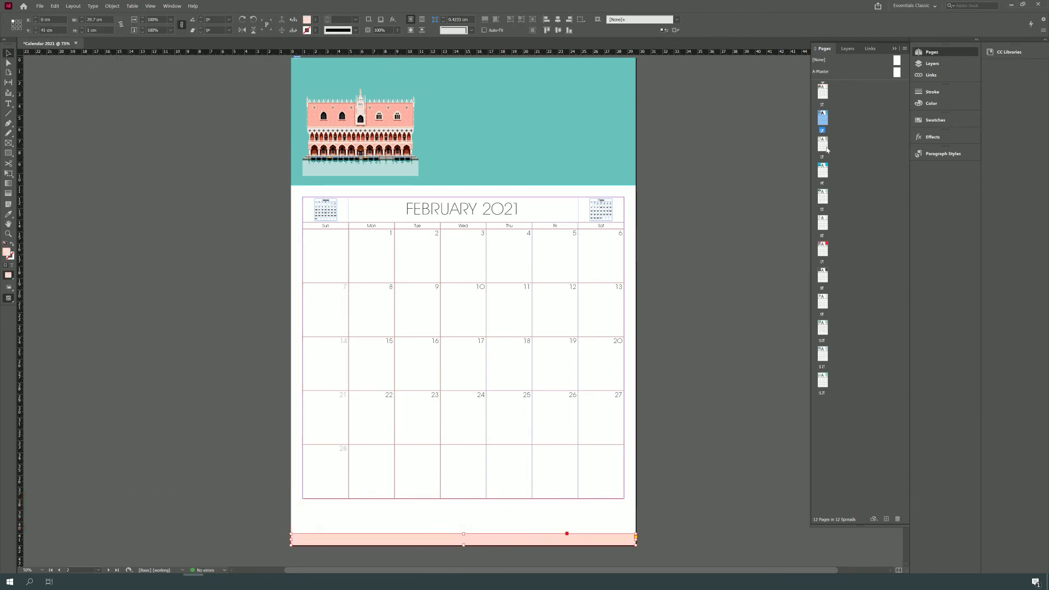
Paste the coloured bottom strip in place on each page from March to December.
double_click(826, 150)
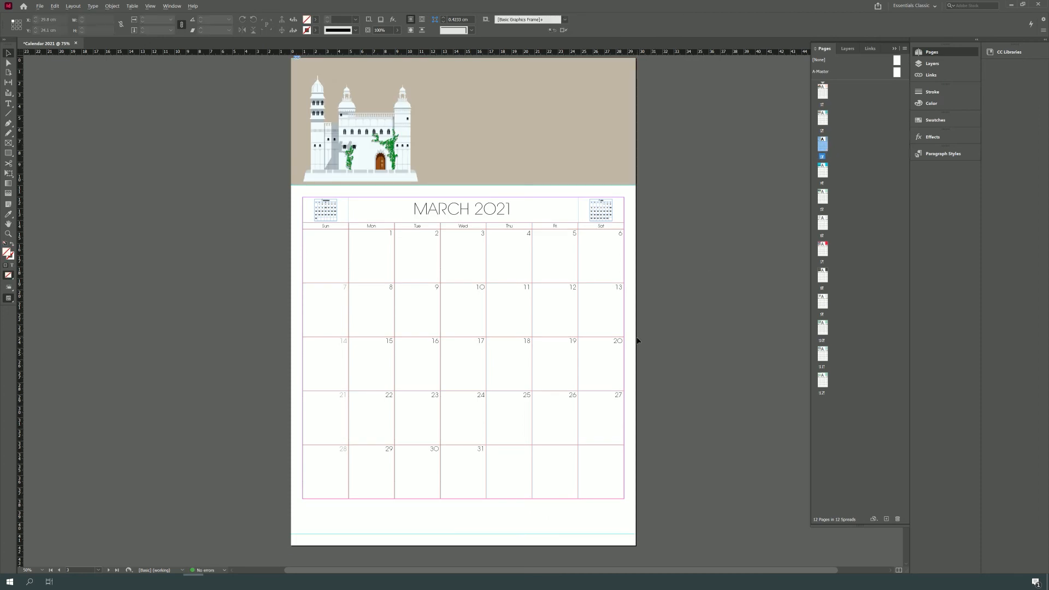
key("ctrl+alt+shift+v")
key("shift+Page_Down")
key("ctrl+alt+shift+v")
key("shift+Page_Down")
key("ctrl+alt+shift+v")
key("shift+Page_Down")
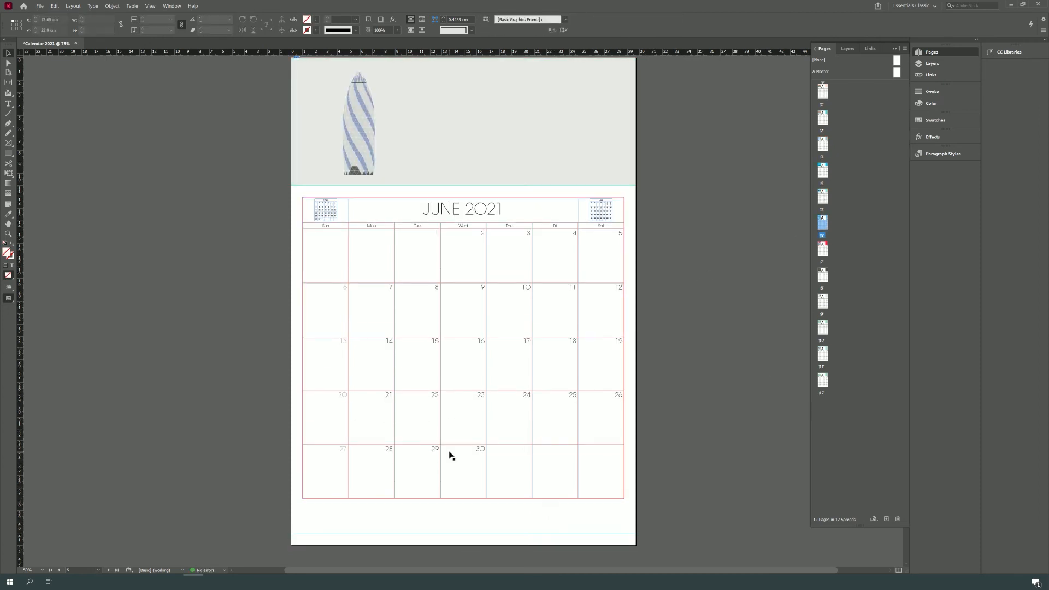
key("ctrl+alt+shift+v")
key("shift+Page_Down")
key("ctrl+alt+shift+v")
key("shift+Page_Down")
key("ctrl+alt+shift+v")
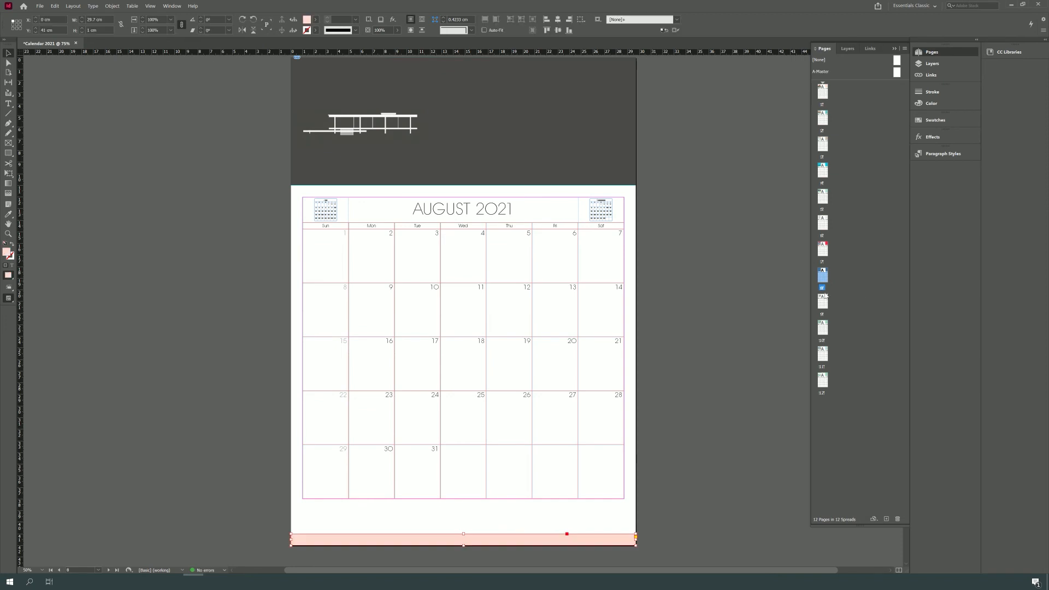
key("shift+Page_Down")
key("ctrl+alt+shift+v")
key("shift+Page_Down")
key("ctrl+alt+shift+v")
key("shift+Page_Down")
key("ctrl+alt+shift+v")
key("shift+Page_Down")
key("ctrl+alt+shift+v")
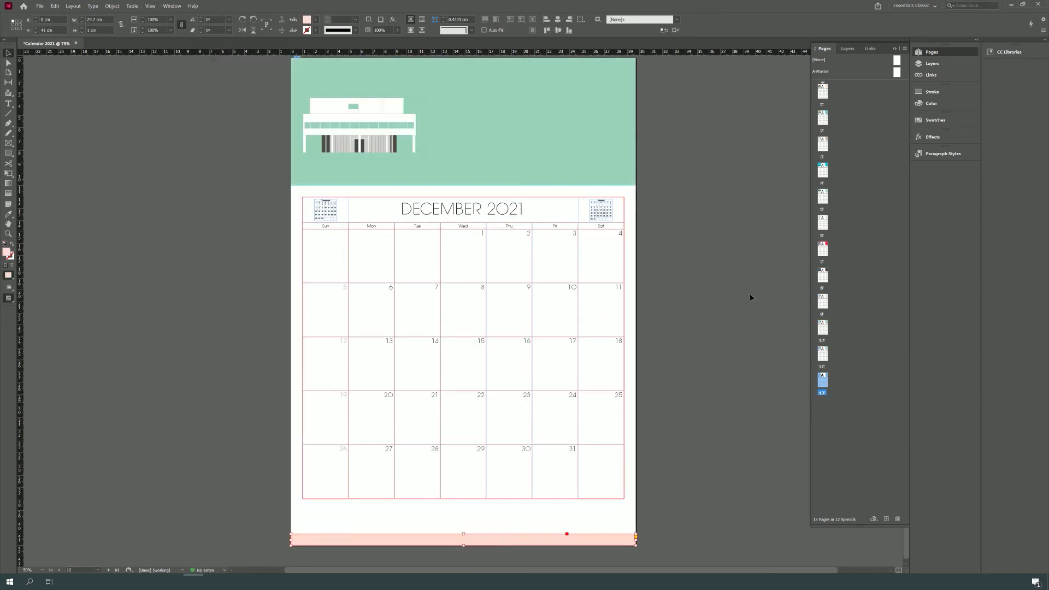
Recolour the bottom strips on the February and March pages with the Eyedropper to match each page's image background.
double_click(826, 121)
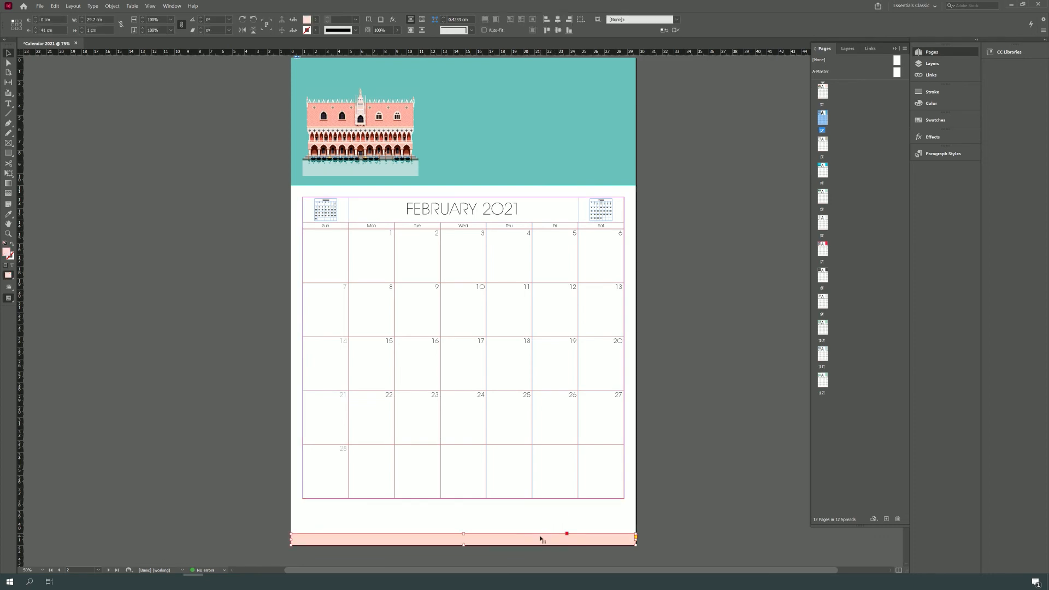
key("i")
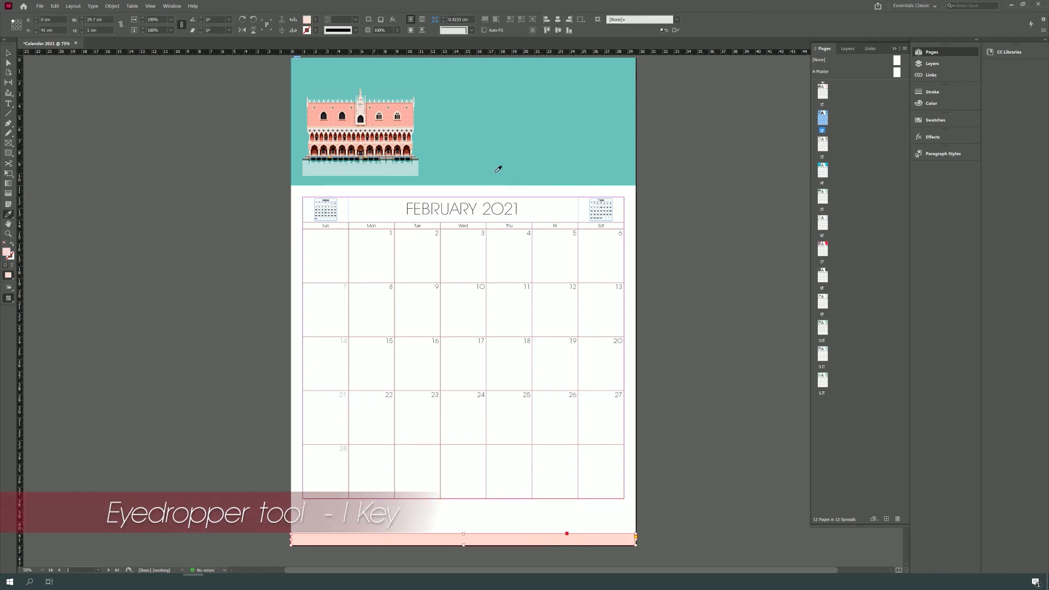
left_click(491, 169)
double_click(826, 147)
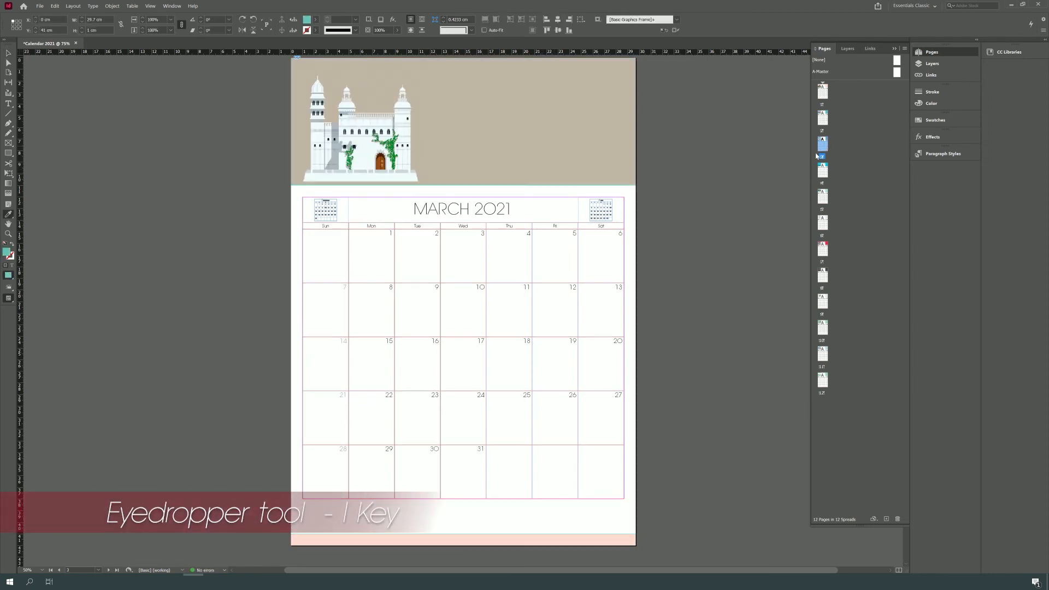
key("v")
left_click(604, 543)
key("i")
left_click(499, 136)
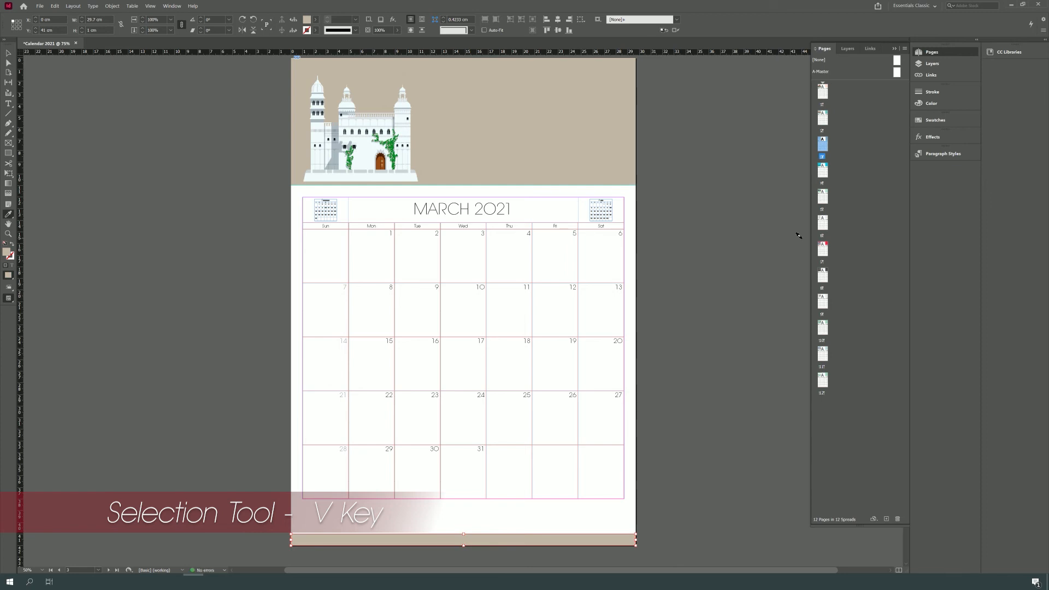
Recolour the bottom strips on the April, May and June pages with colours sampled from their image backgrounds.
double_click(824, 169)
key("v")
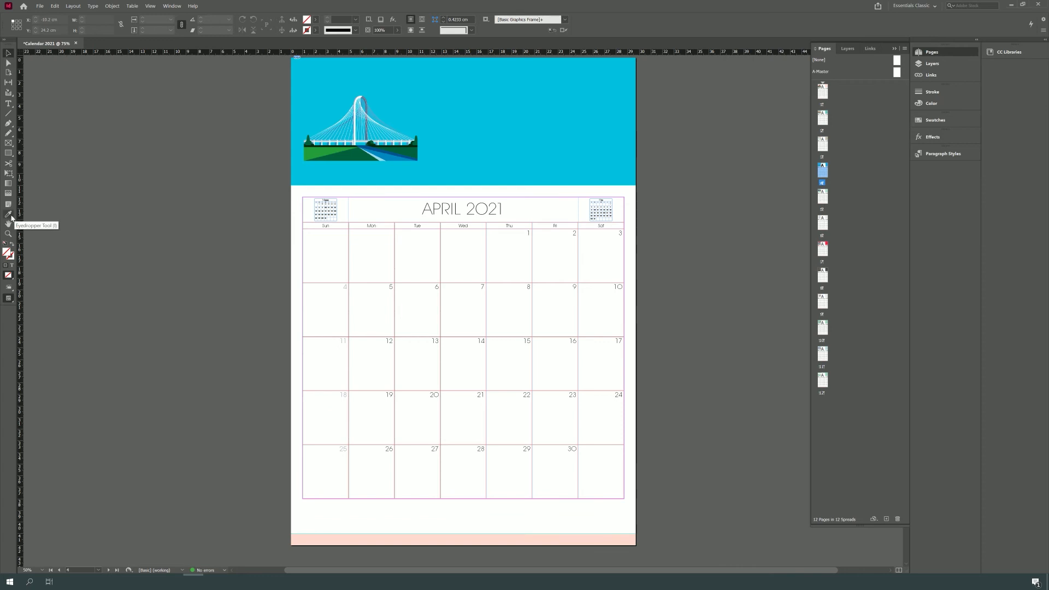
left_click(486, 542)
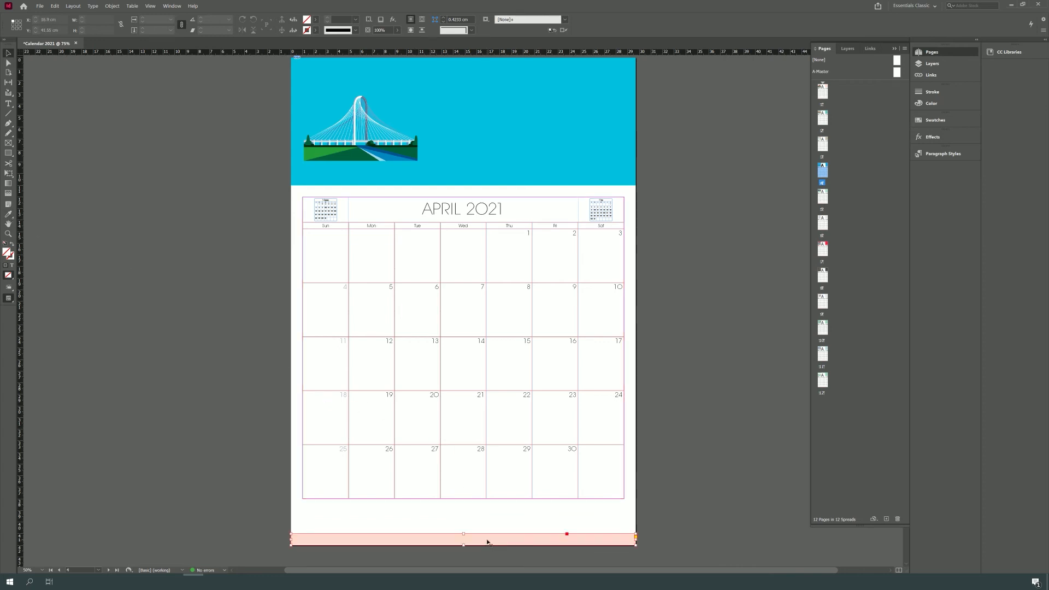
key("i")
left_click(491, 157)
double_click(822, 196)
key("v")
left_click(398, 537)
key("i")
left_click(546, 157)
double_click(823, 223)
left_click(533, 540)
key("i")
left_click(593, 164)
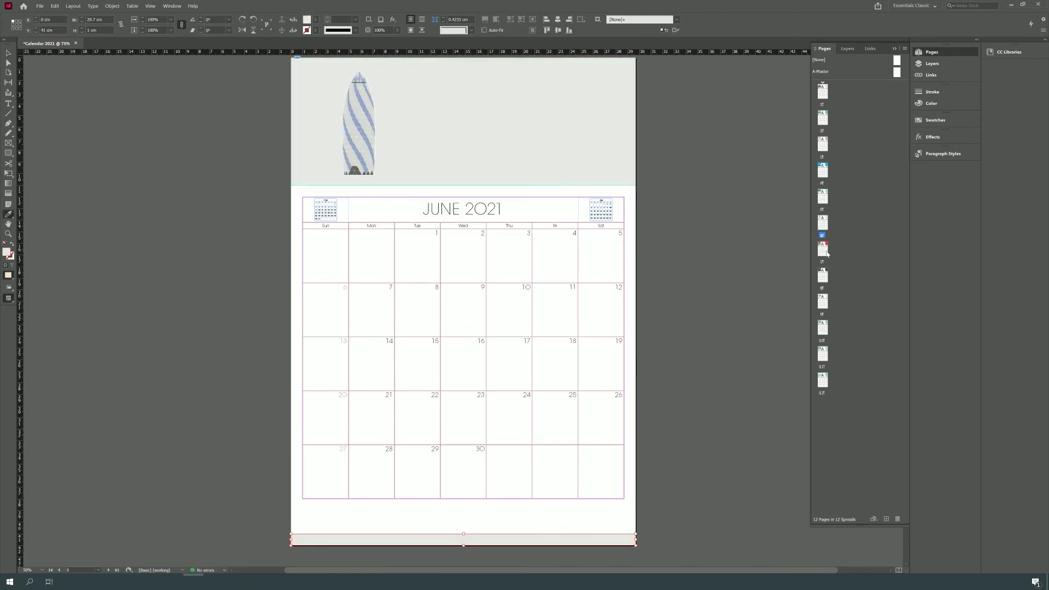
Match the July, August and September bottom strips to their image background colours with the Eyedropper.
double_click(823, 249)
key("v")
left_click(555, 539)
key("i")
left_click(606, 164)
double_click(822, 274)
key("v")
left_click(539, 539)
key("i")
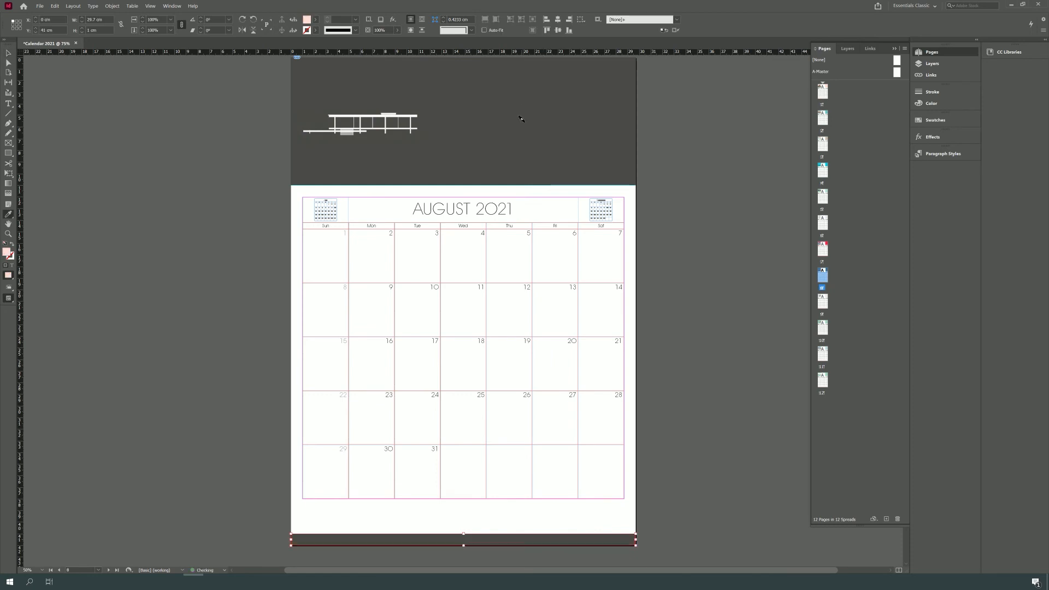
left_click(525, 112)
double_click(823, 301)
key("v")
left_click(565, 538)
left_click(526, 107)
Fill the October, November and December bottom strips with the background colours sampled from their images.
double_click(823, 327)
key("v")
left_click(574, 538)
key("i")
left_click(601, 158)
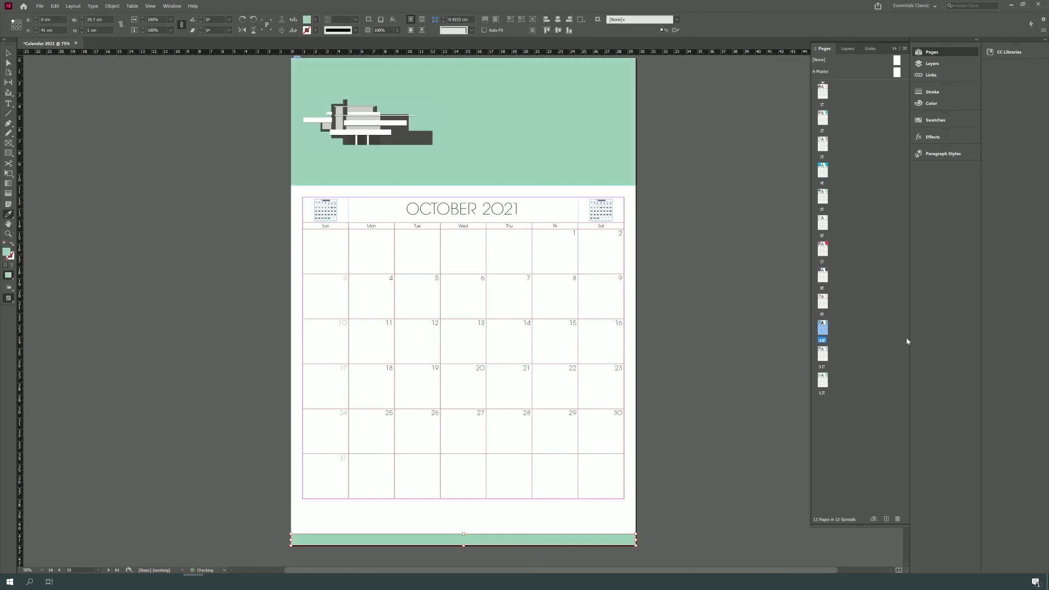
double_click(822, 354)
left_click(571, 538)
key("i")
left_click(601, 158)
double_click(822, 380)
key("v")
left_click(567, 538)
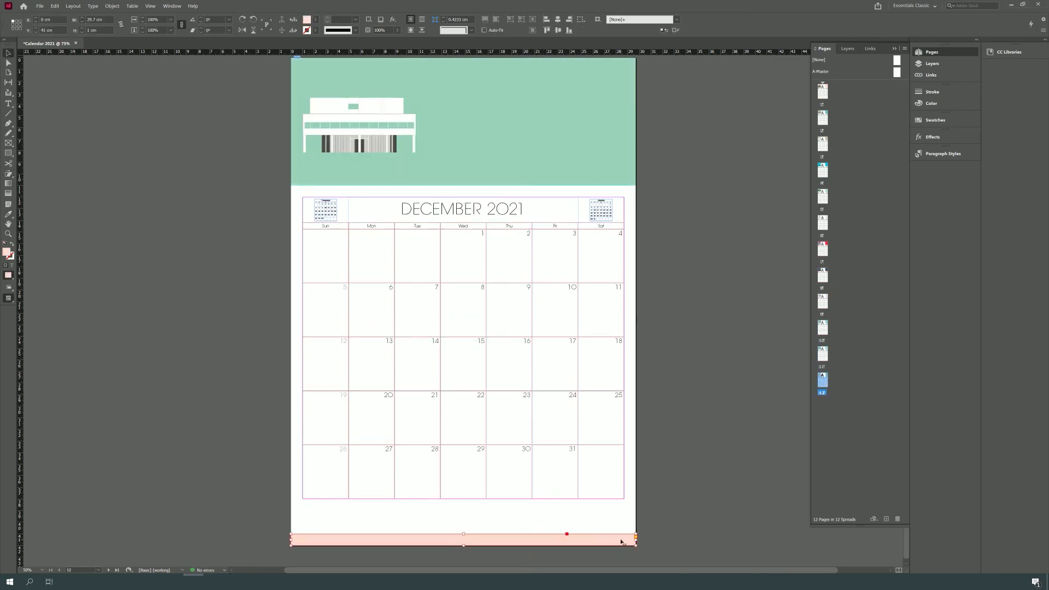
key("i")
left_click(492, 164)
left_click(133, 255)
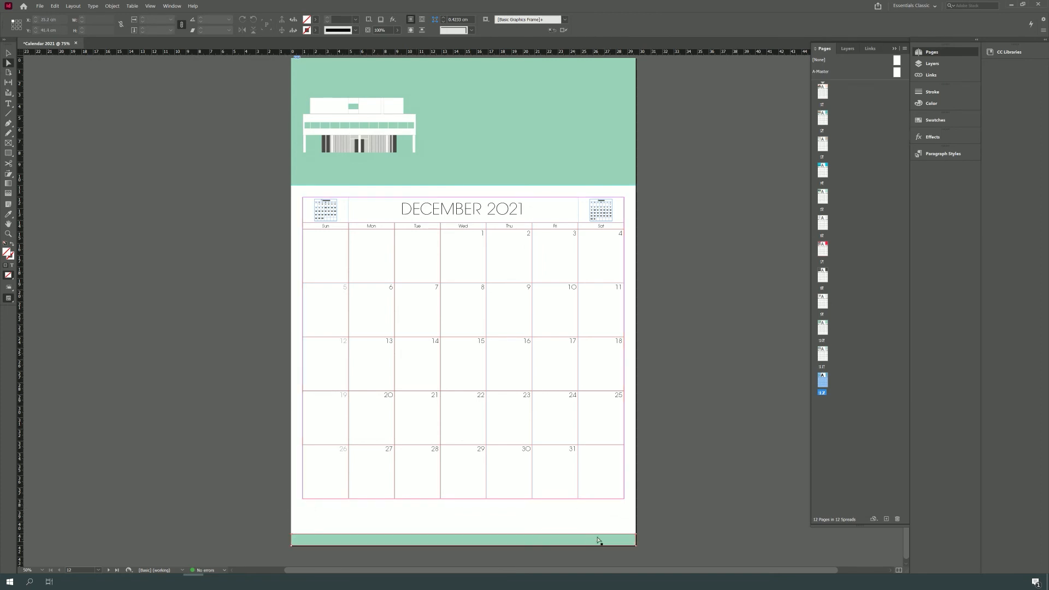
On A-Master, add a text frame just below the lower margin, spanning about half its width, containing "Additional Text |".
double_click(897, 74)
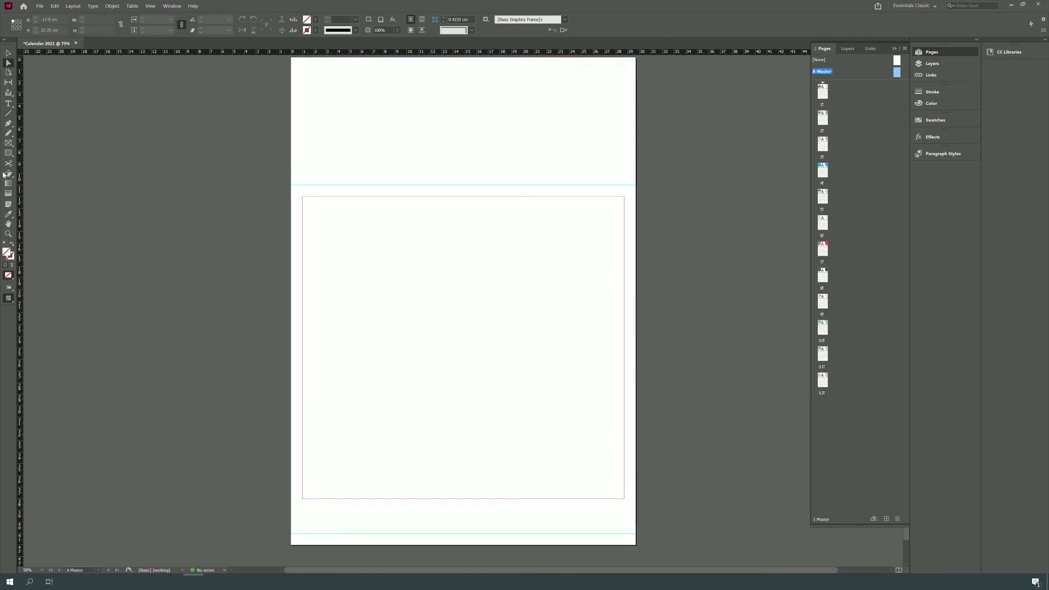
left_click(9, 103)
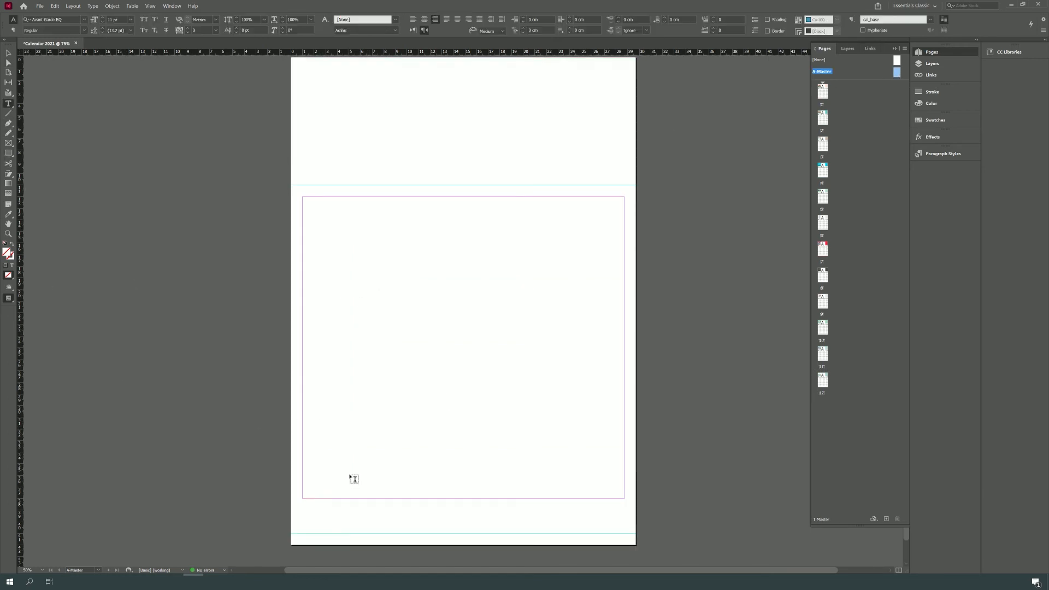
left_click_drag(304, 499, 466, 510)
type("Ac")
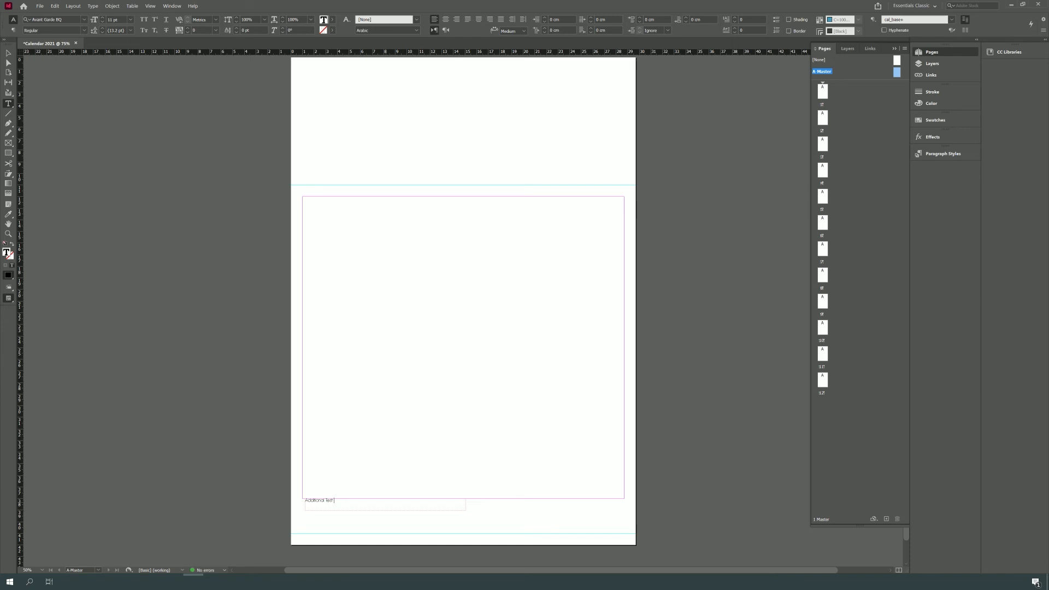
scroll(308, 478, "down", 1)
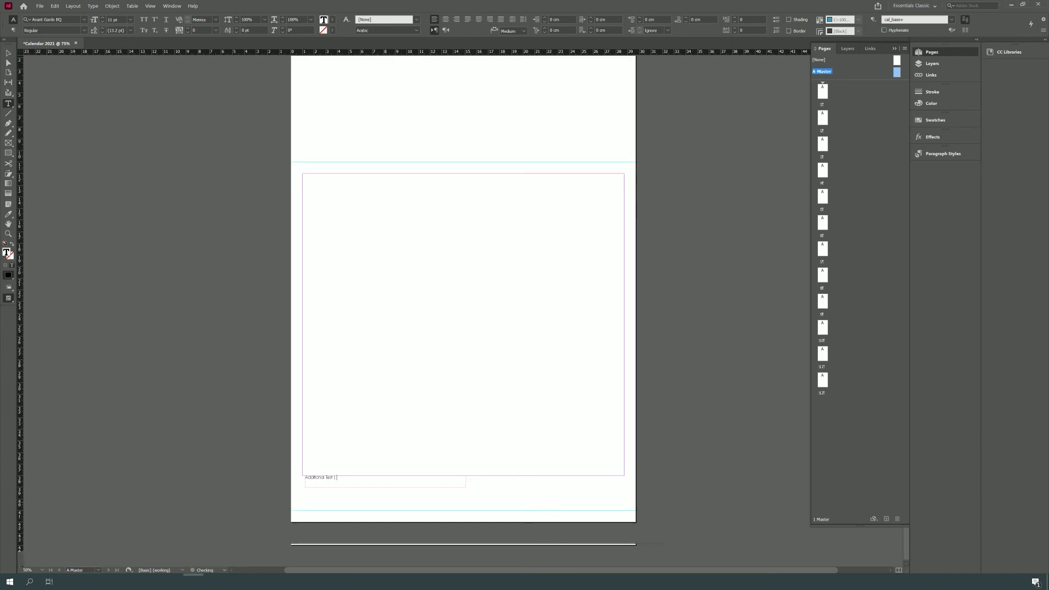
Set the font size of the new text on A-Master to 24 pt.
triple_click(320, 478)
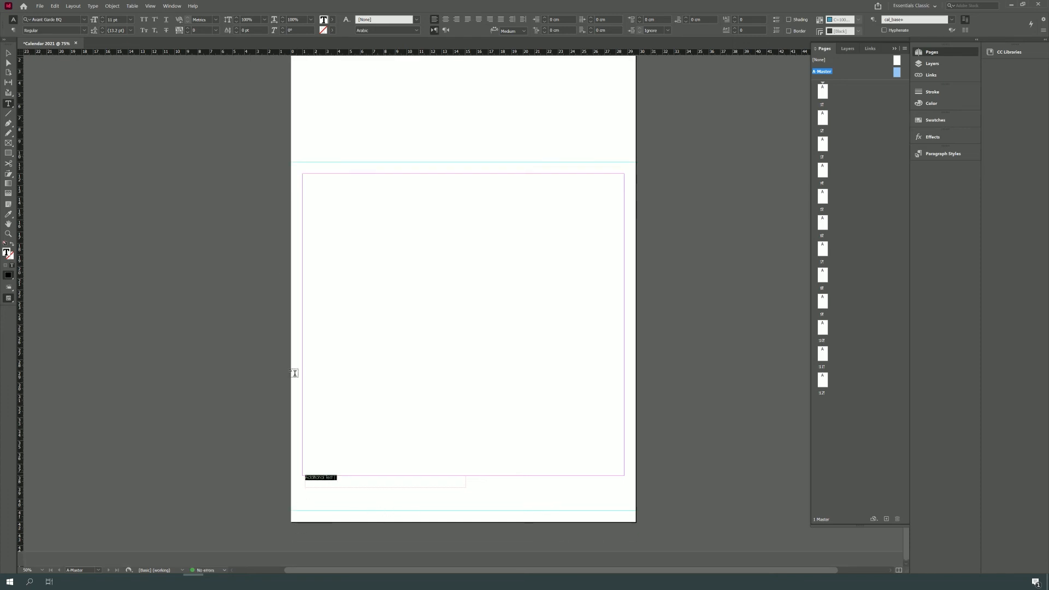
left_click(130, 20)
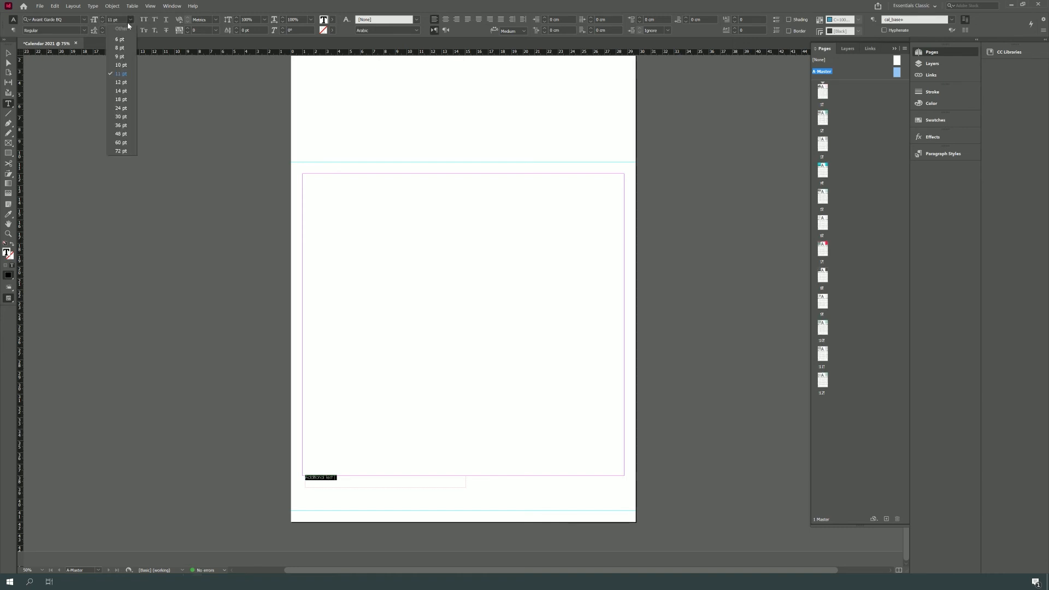
left_click(121, 107)
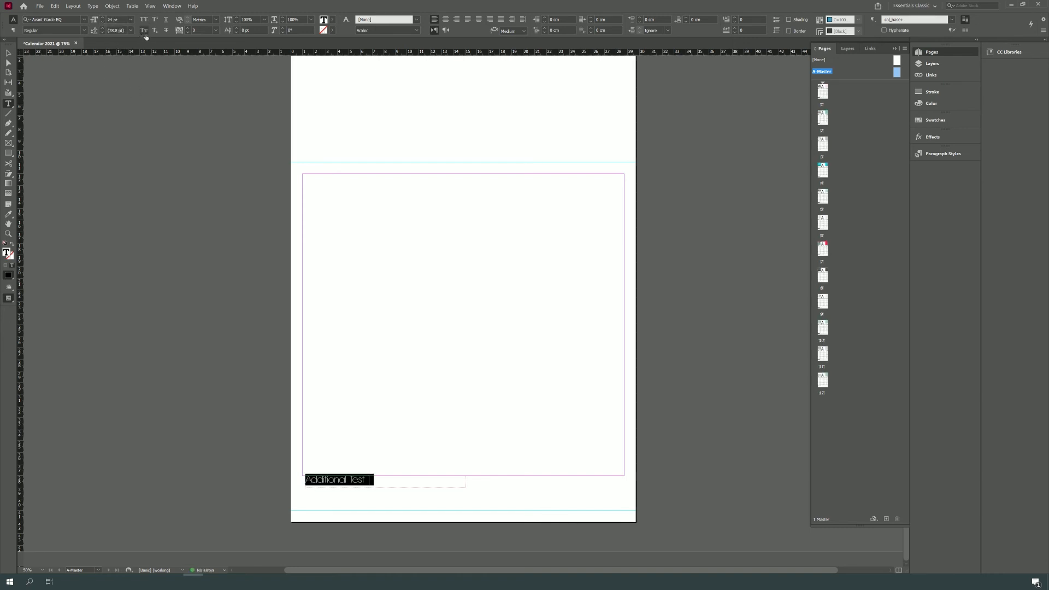
Set the tracking of the "Additional Test |" text on A-Master to 100.
left_click(216, 30)
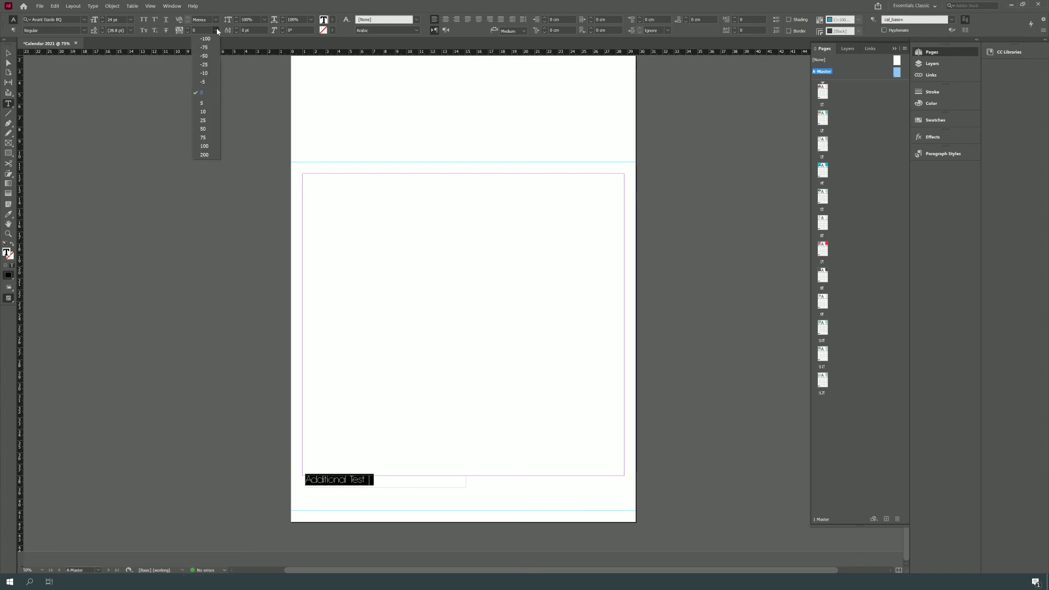
left_click(204, 146)
left_click(9, 53)
left_click(235, 347)
left_click_drag(328, 482, 328, 483)
left_click(310, 503)
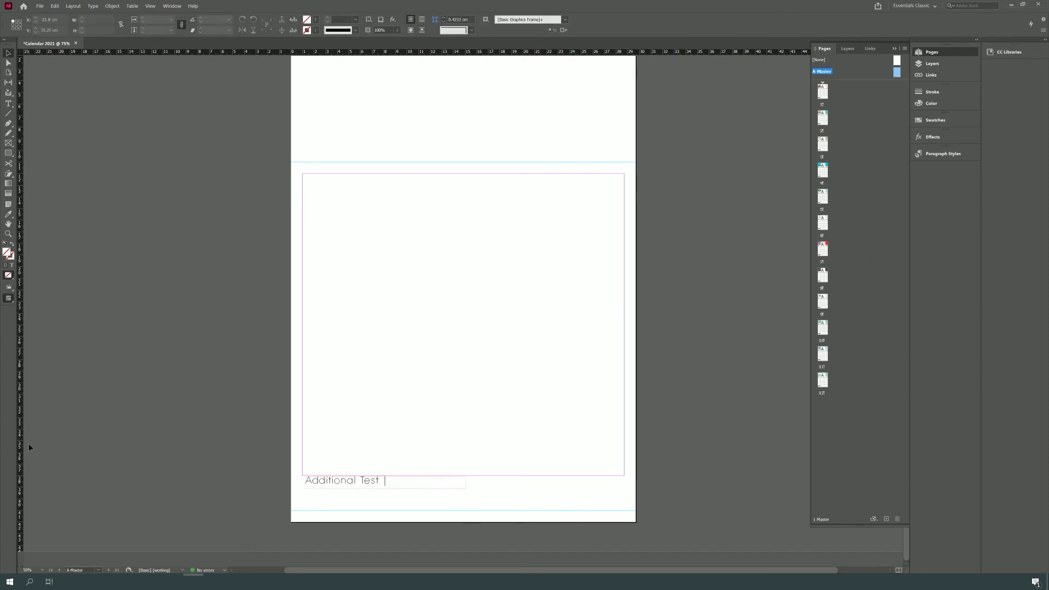
Place vertical ruler guides on A-Master along the side margins at 1 cm and 28.7 cm.
left_click_drag(21, 450, 60, 453)
left_click_drag(272, 430, 298, 422)
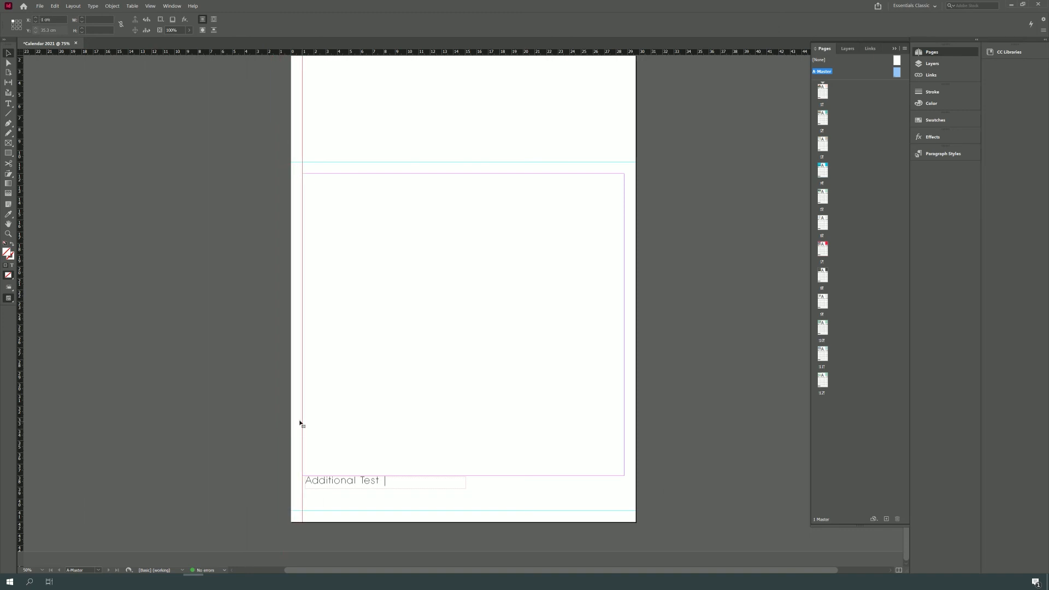
left_click_drag(18, 372, 622, 429)
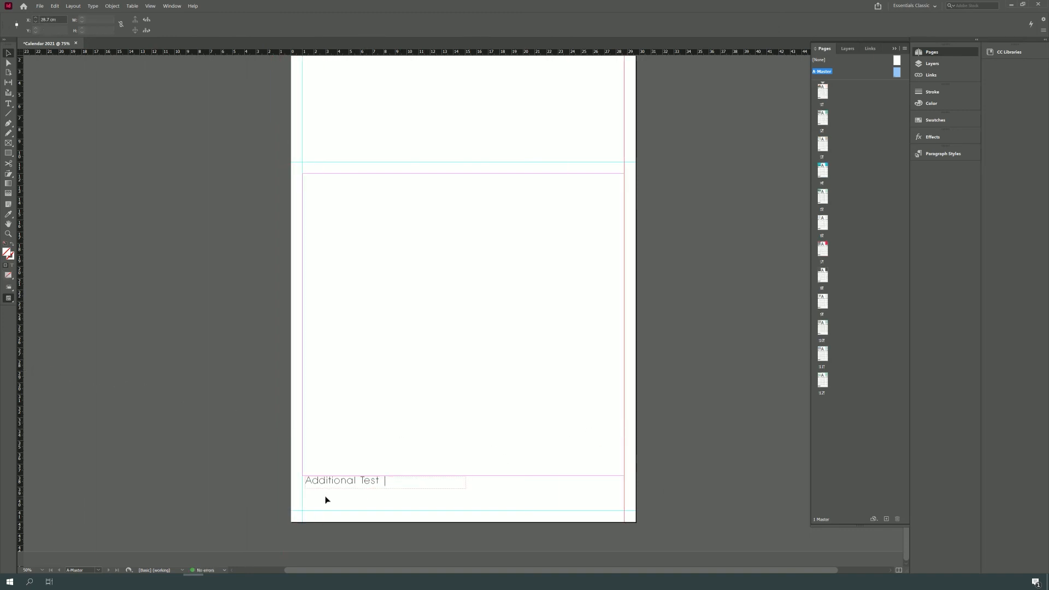
left_click(512, 435)
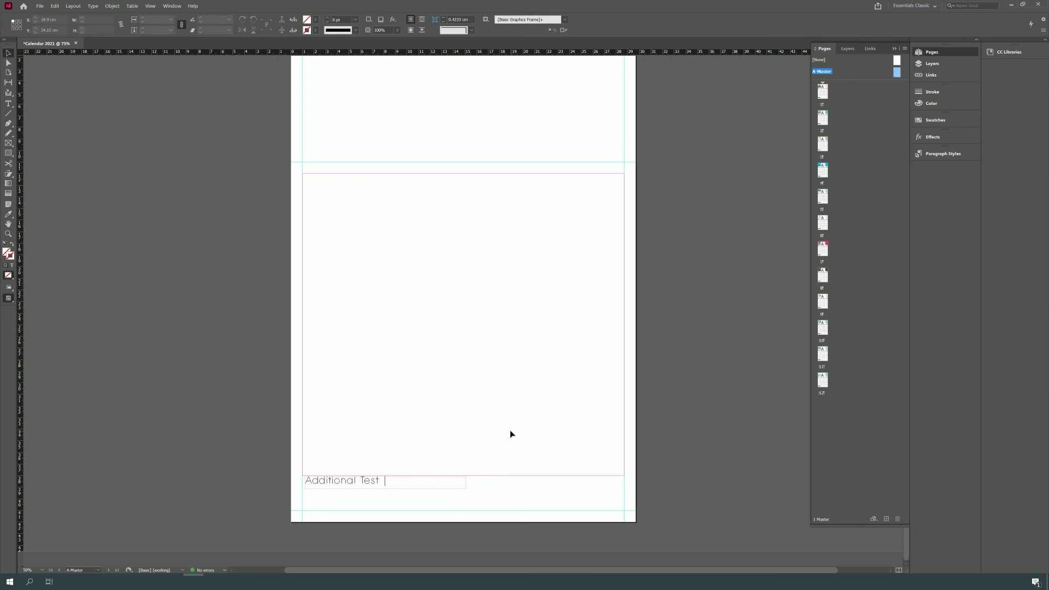
With the Pen tool, draw a straight horizontal line between the two vertical guides just below the text frame, at about 39.3 cm.
key("p")
left_click(302, 491)
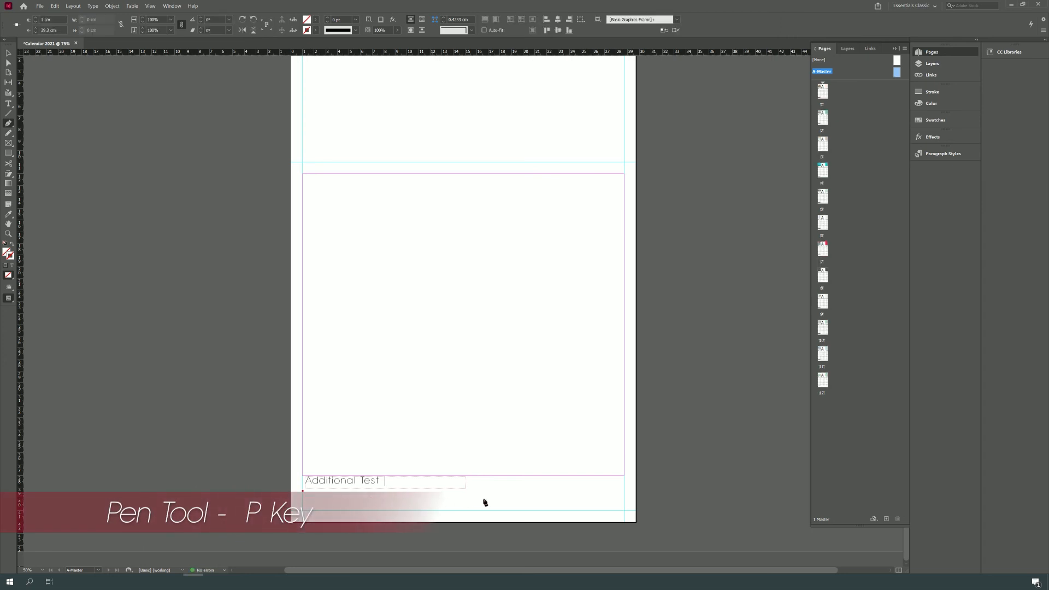
left_click(624, 491)
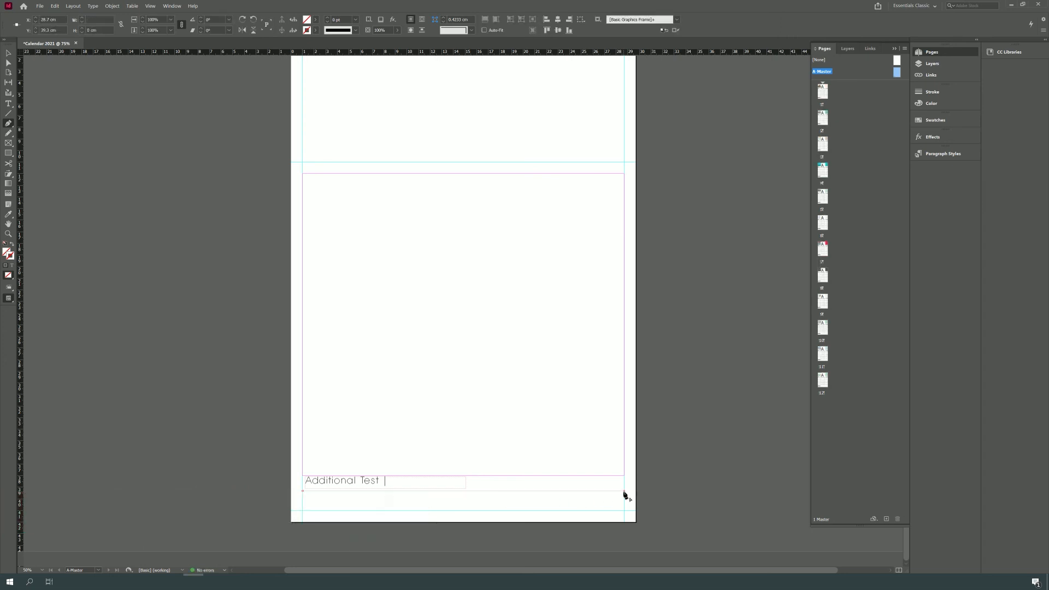
Give the line below the text frame a black stroke with a weight of 0.6 pt.
left_click(315, 30)
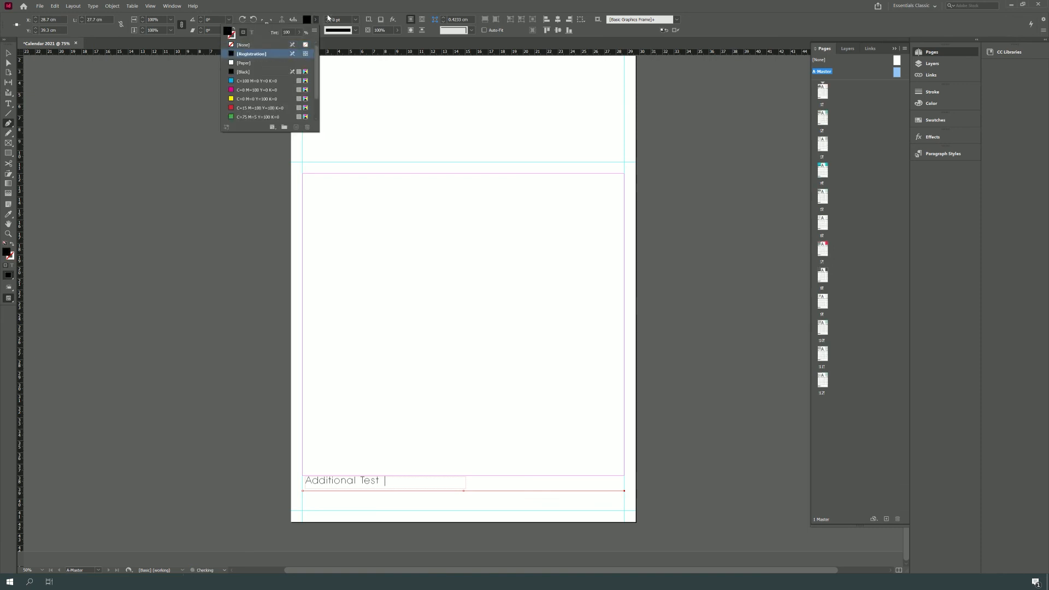
left_click(328, 20)
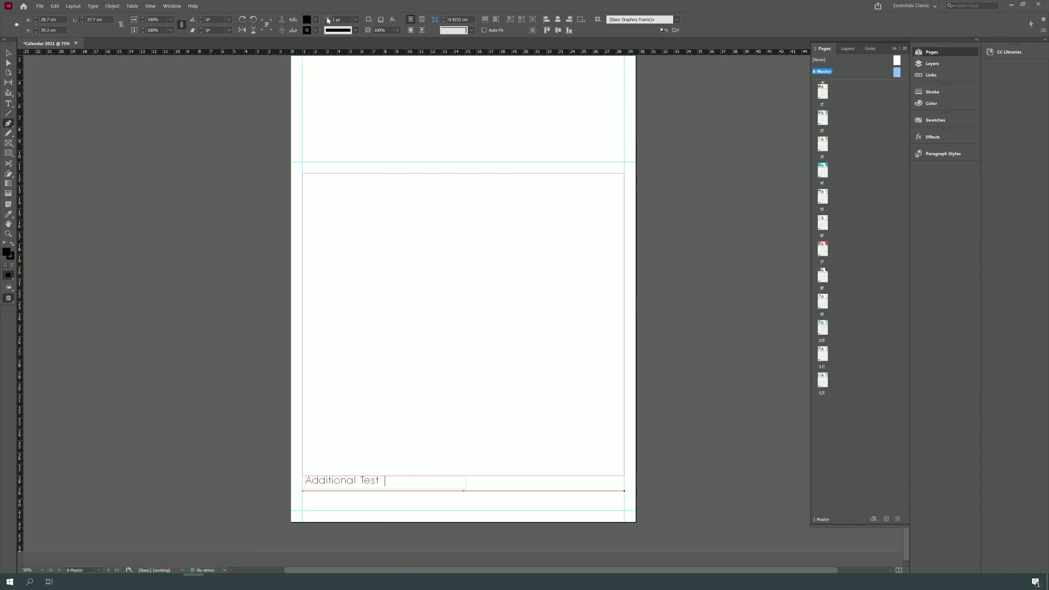
left_click(336, 19)
type("0.6")
left_click(9, 53)
left_click(479, 499)
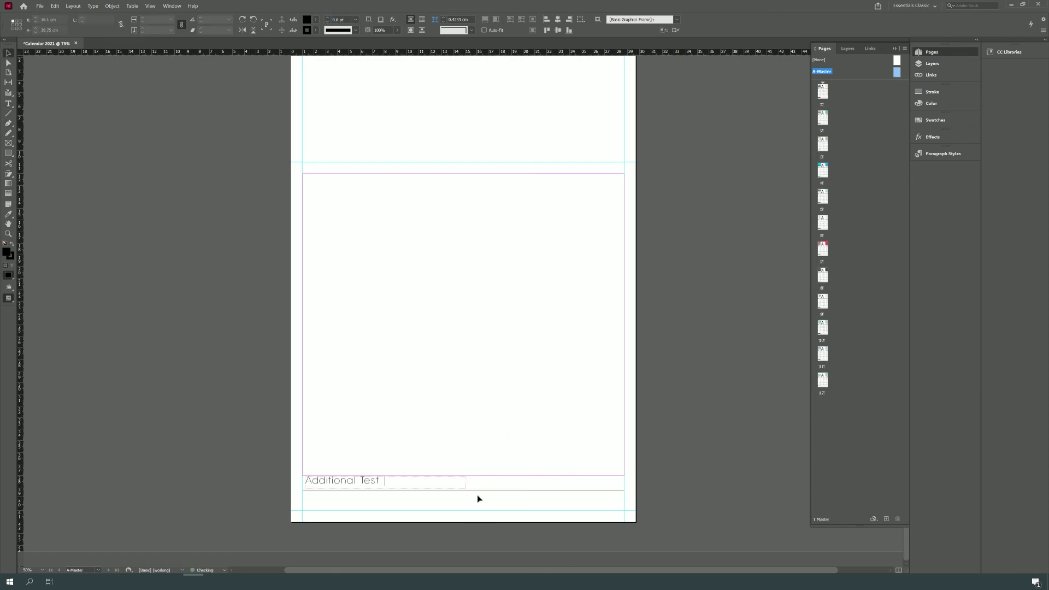
Duplicate the line twice below itself at even spacing and set the opacity of all three lines to 50%.
left_click(472, 491)
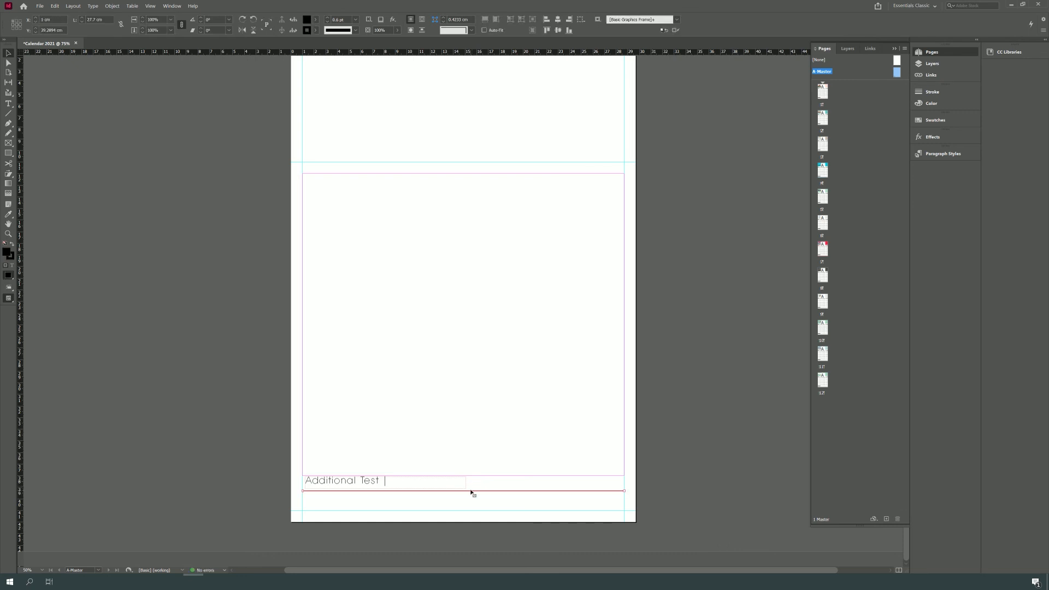
left_click_drag(473, 491, 493, 508)
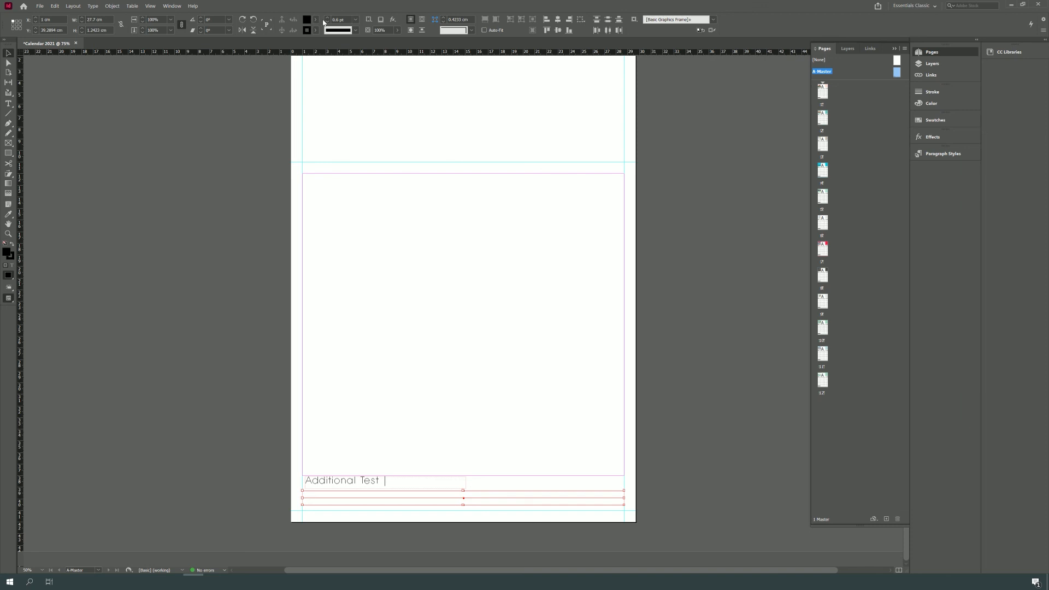
left_click(397, 30)
left_click_drag(398, 41, 383, 41)
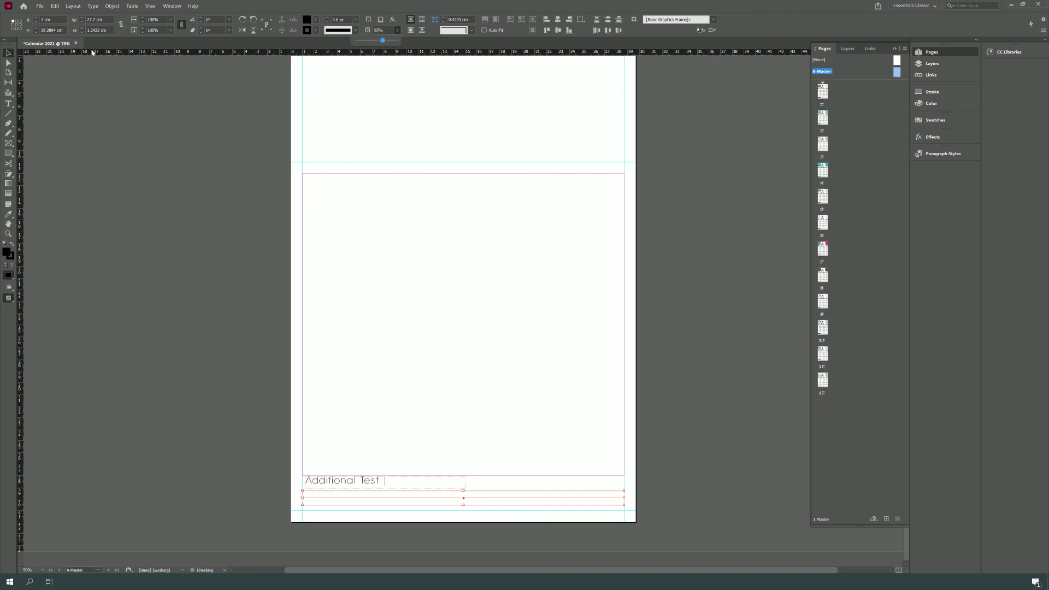
left_click(338, 43)
type("50")
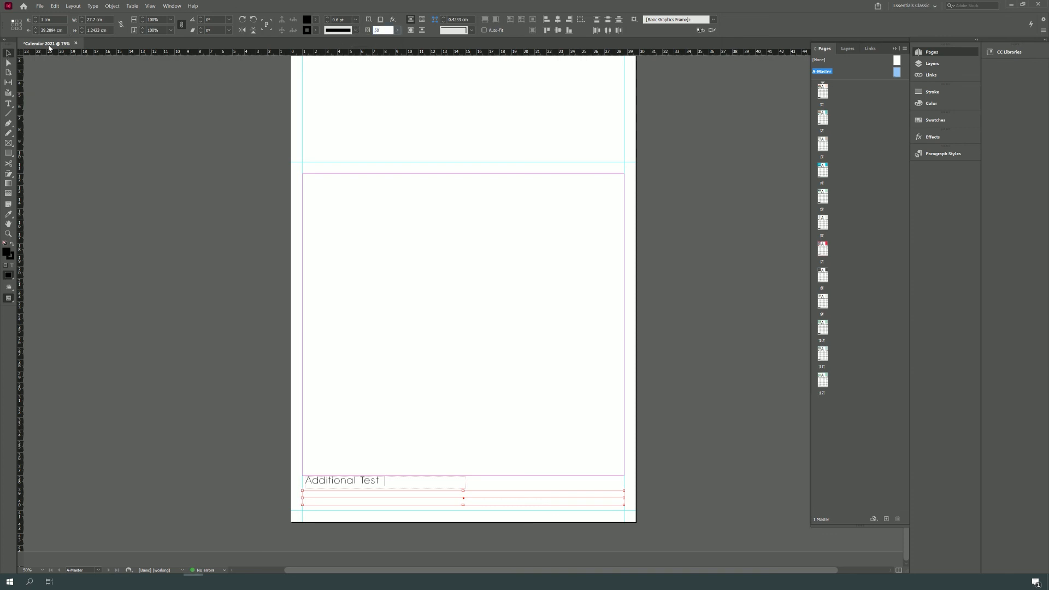
key("BackSpace")
left_click(351, 297)
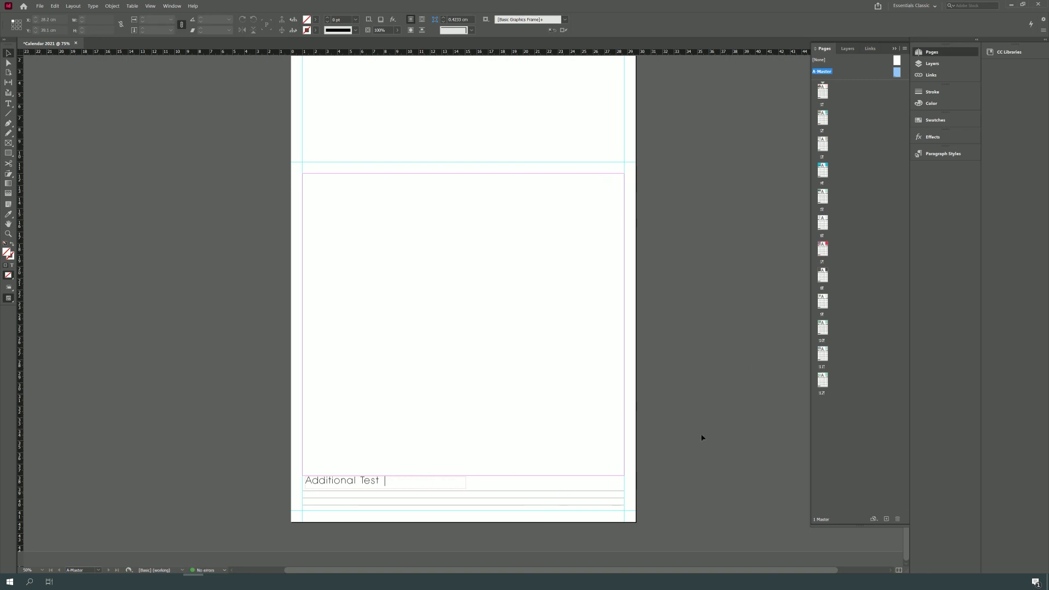
Nudge the "Additional Test |" frame on A-Master slightly down onto the first note line and check it on the January page.
double_click(823, 92)
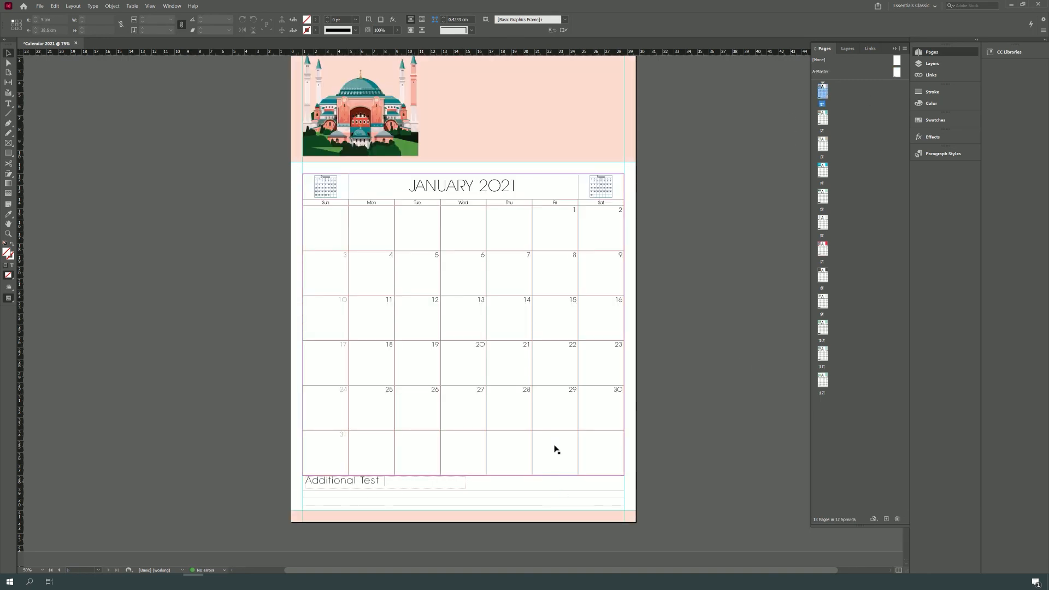
double_click(822, 71)
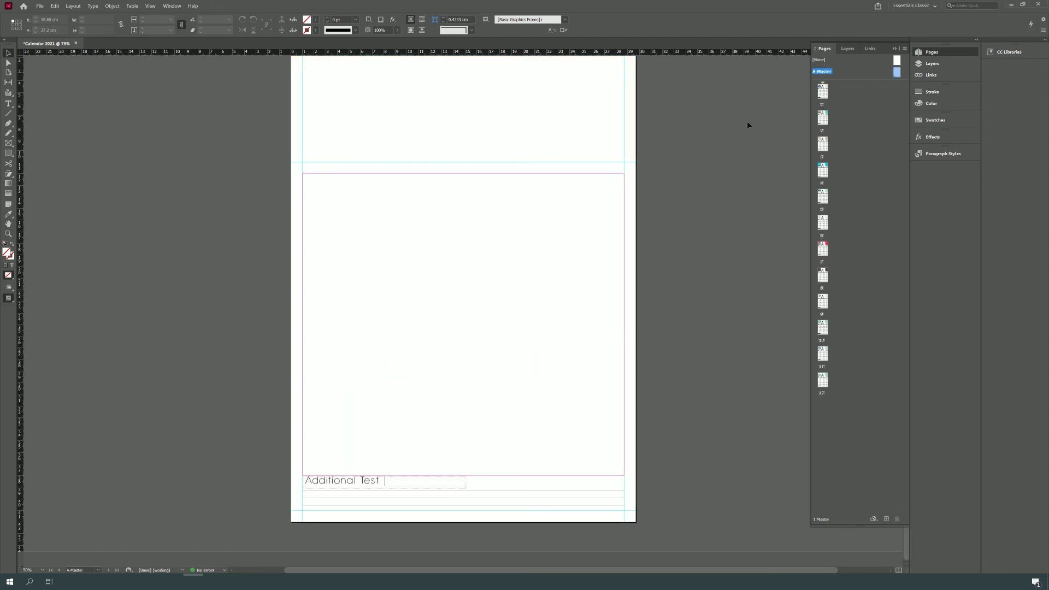
left_click(381, 479)
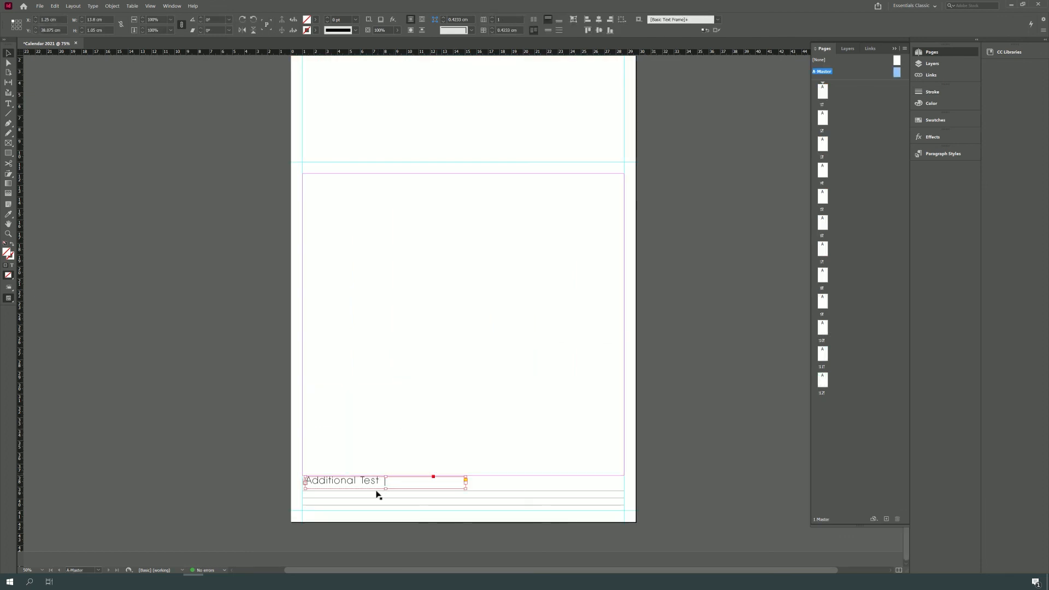
key("Down")
key("Down")
key("Down")
key("Down")
key("Down")
key("Down")
key("Down")
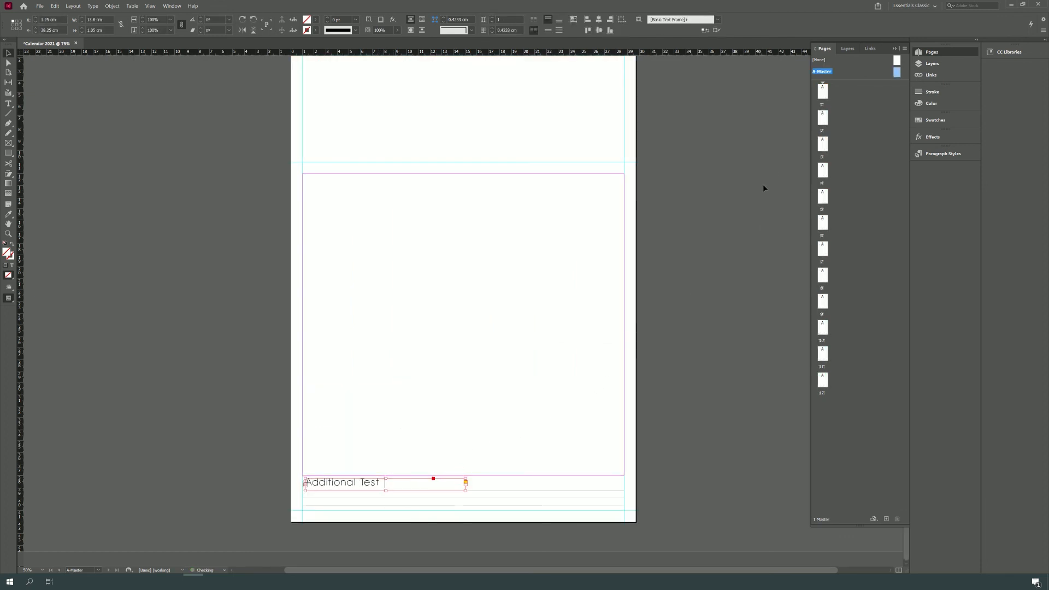
double_click(823, 90)
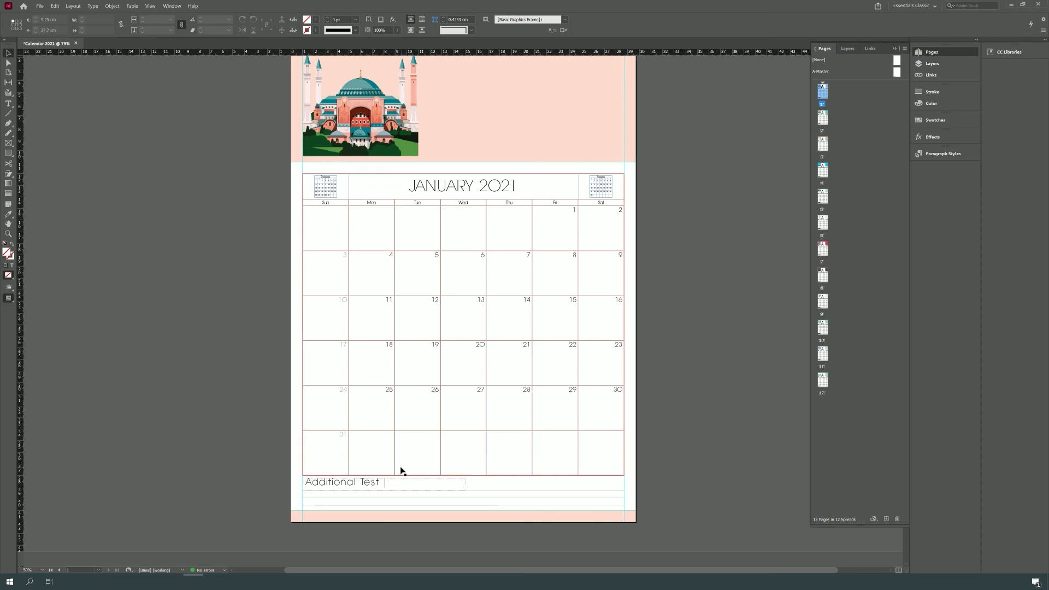
left_click_drag(400, 482, 299, 485)
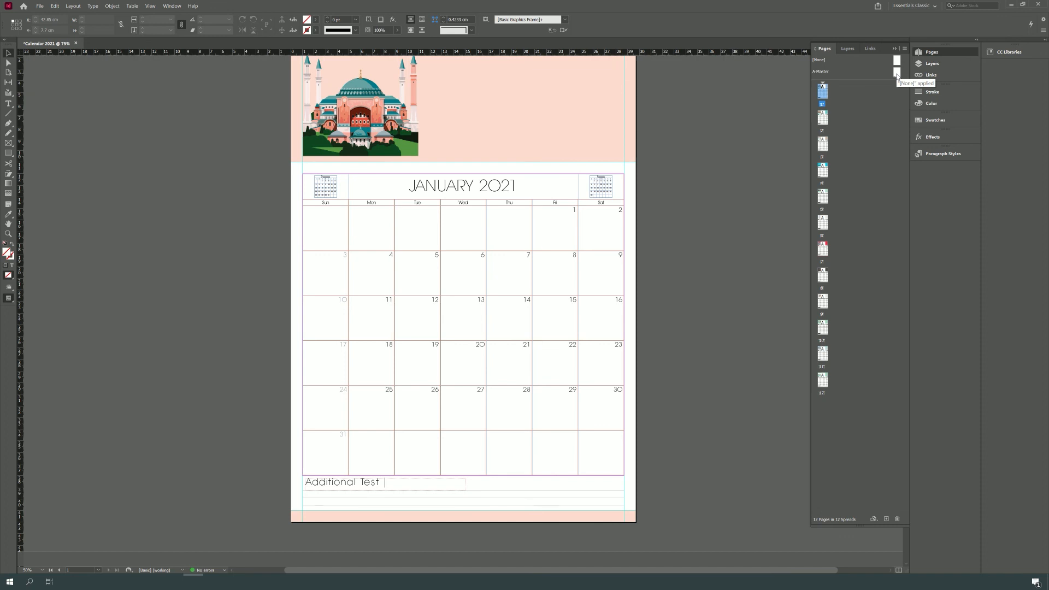
Change the A-Master text to "Additional Notes |" and check it on the January page.
double_click(897, 73)
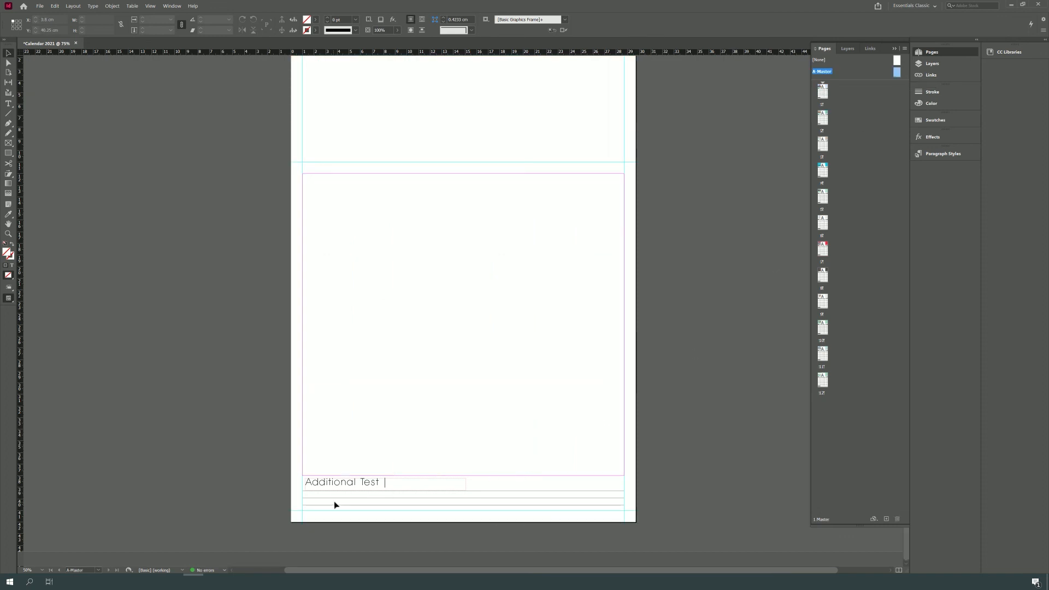
left_click(363, 485)
double_click(377, 482)
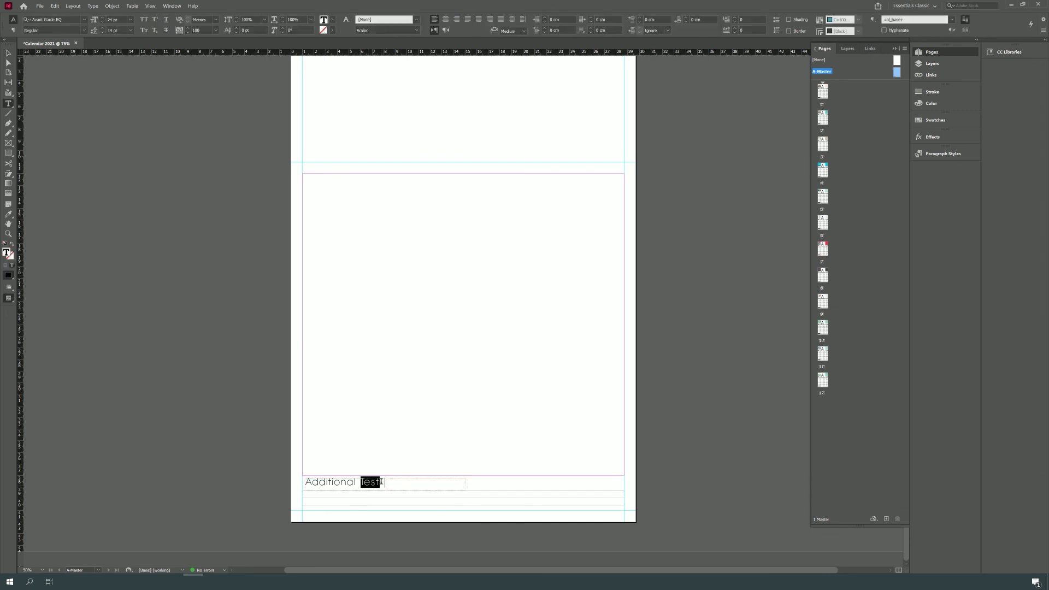
type("Notes")
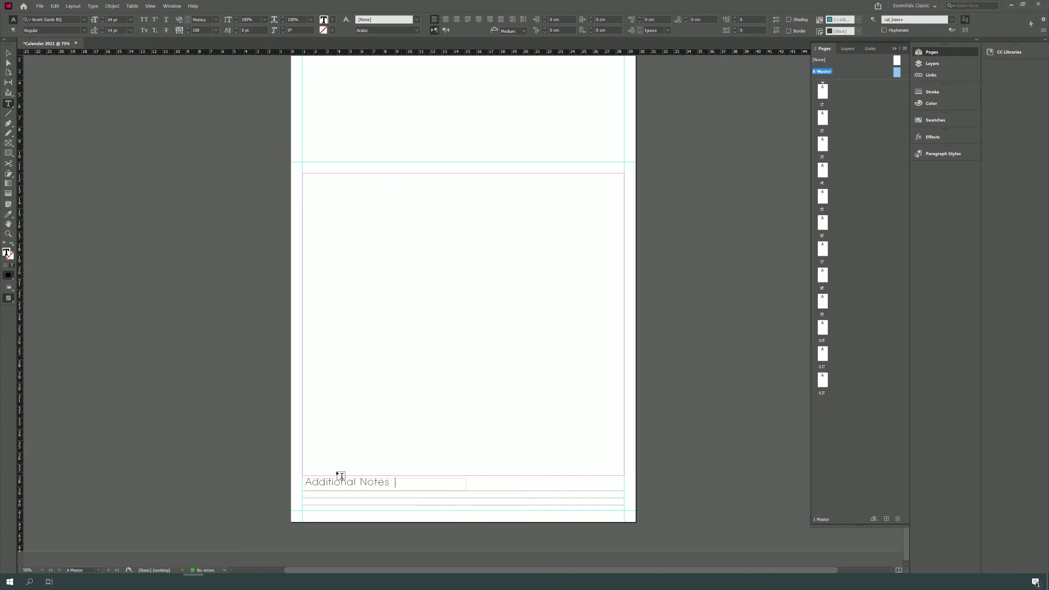
key("Escape")
double_click(823, 89)
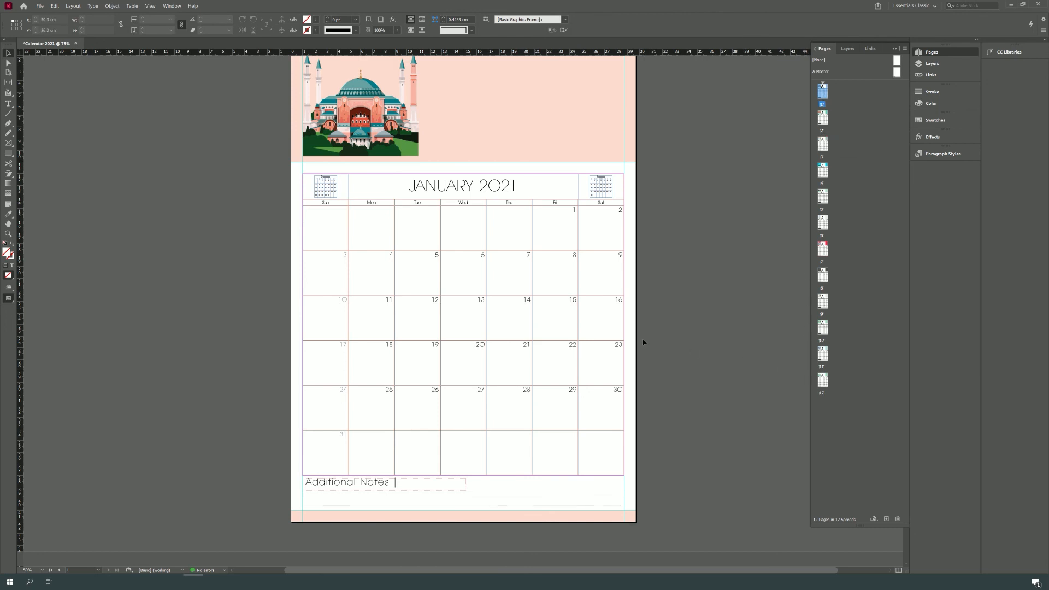
scroll(641, 337, "up", 2)
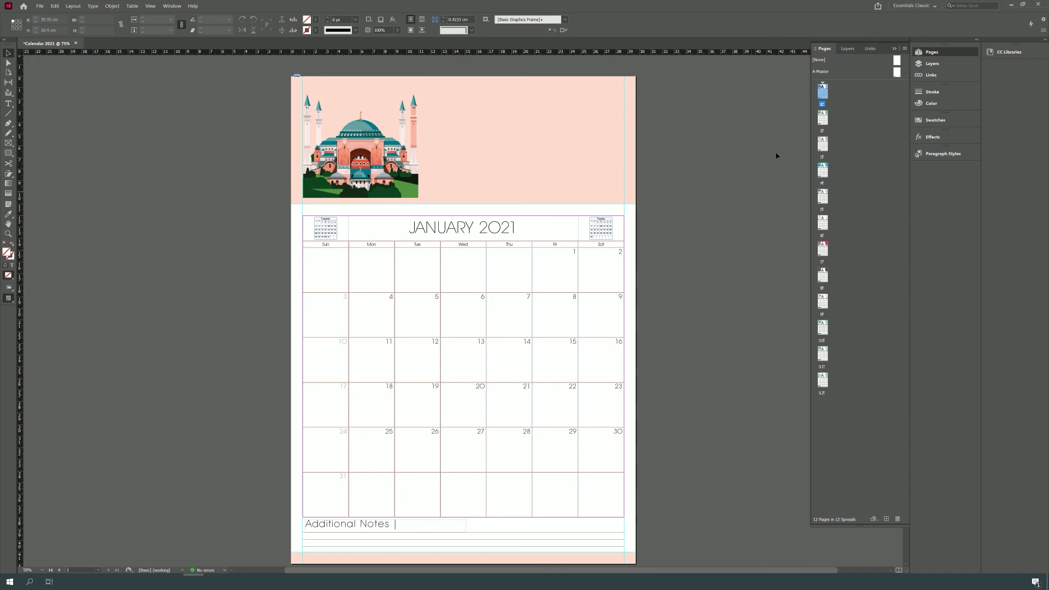
Embed all twelve linked images, 1.png to 12.png, in the document.
left_click(874, 51)
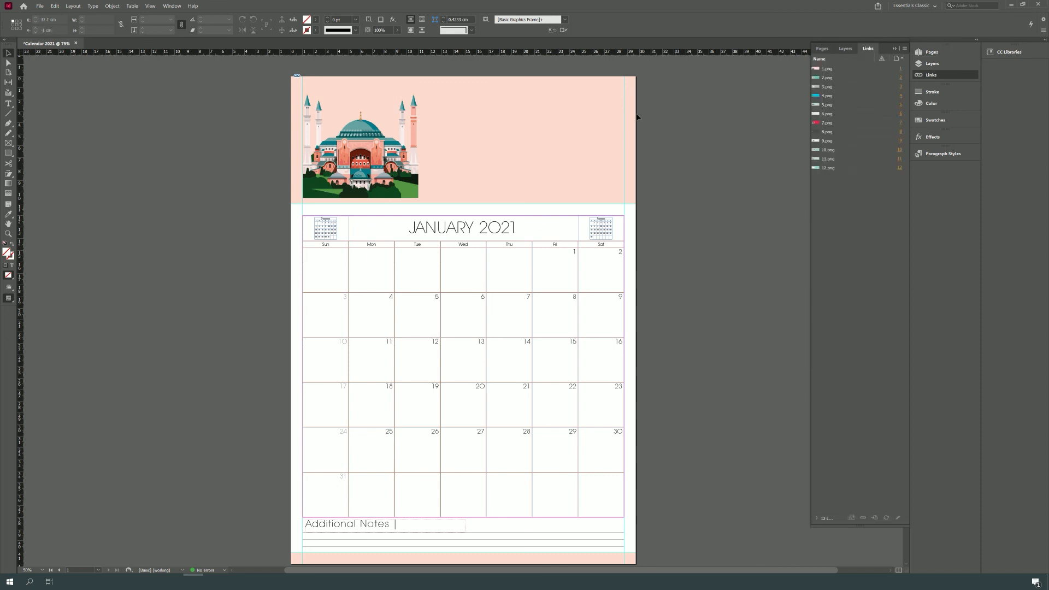
left_click(853, 70)
left_click(847, 170, "shift")
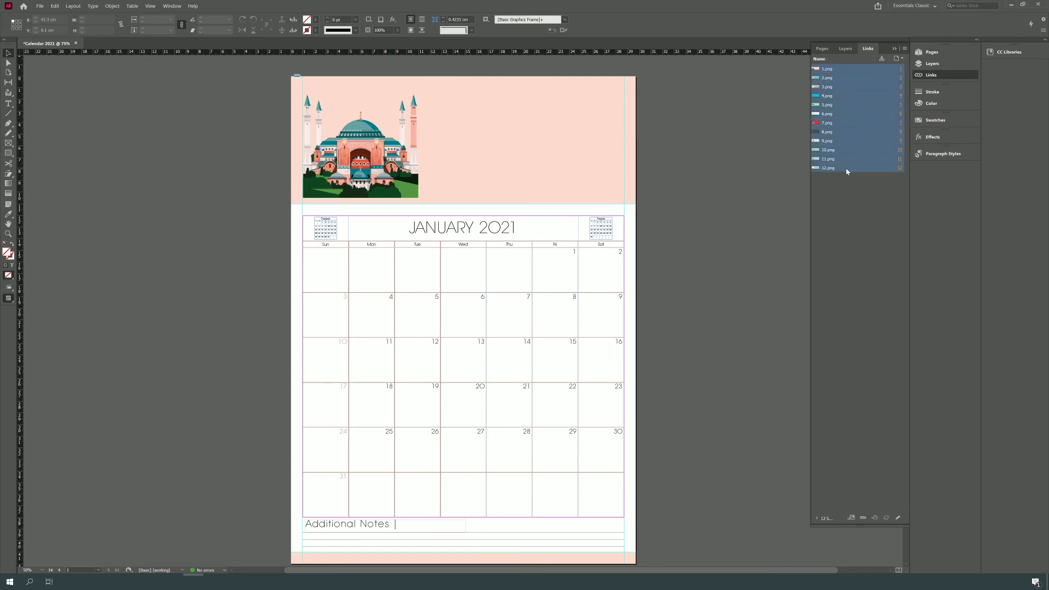
right_click(850, 171)
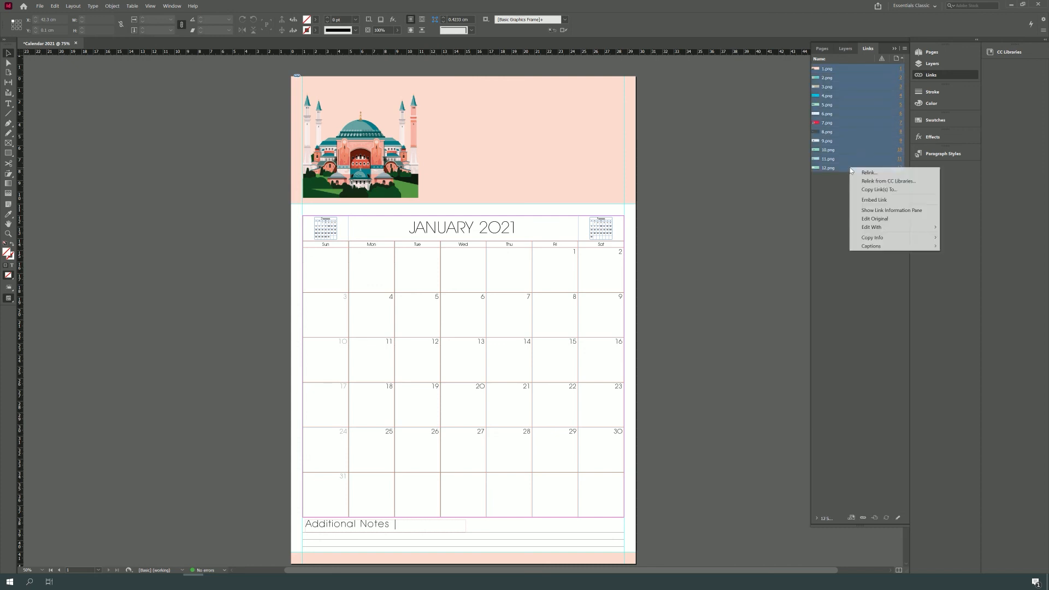
left_click(896, 200)
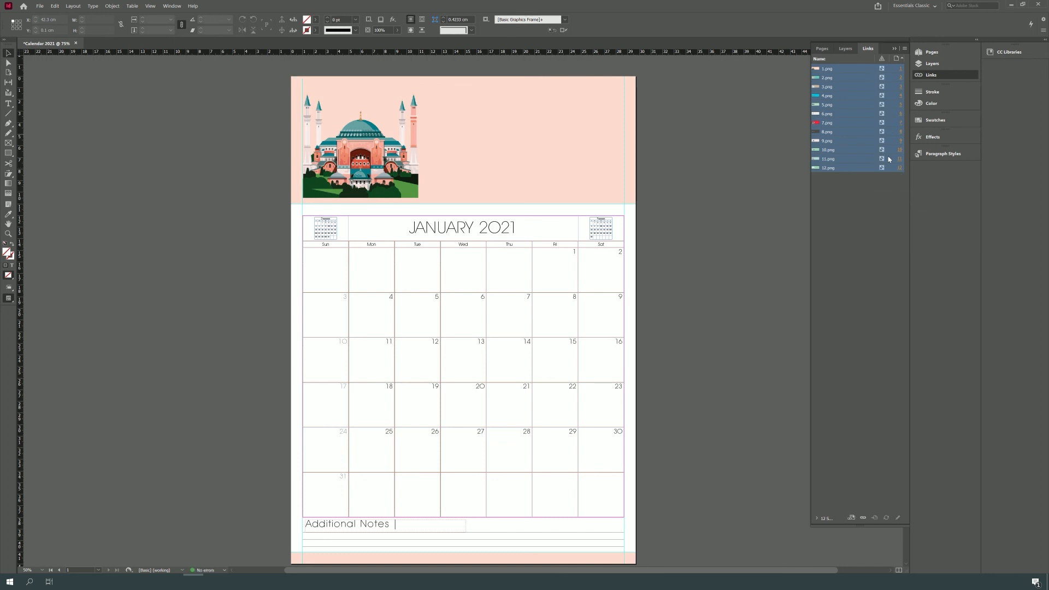
left_click(895, 48)
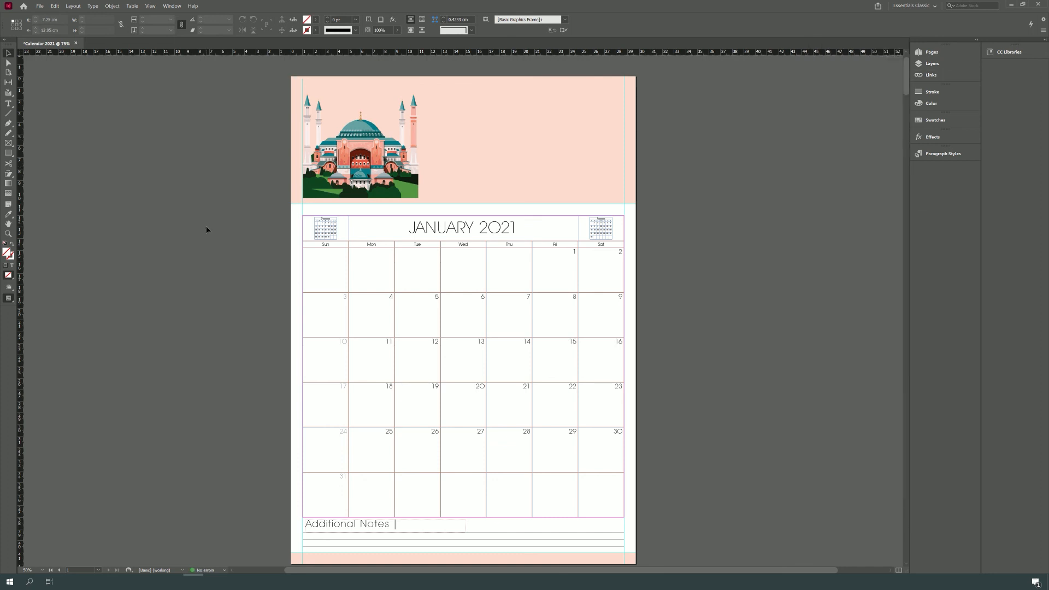
left_click(39, 7)
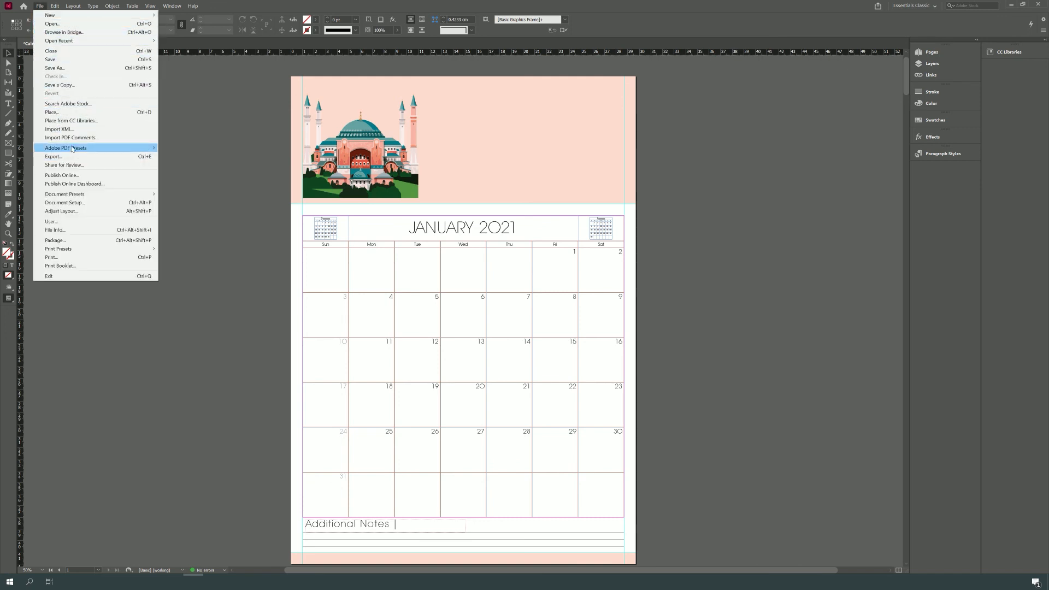
mouse_move(108, 150)
left_click(202, 161)
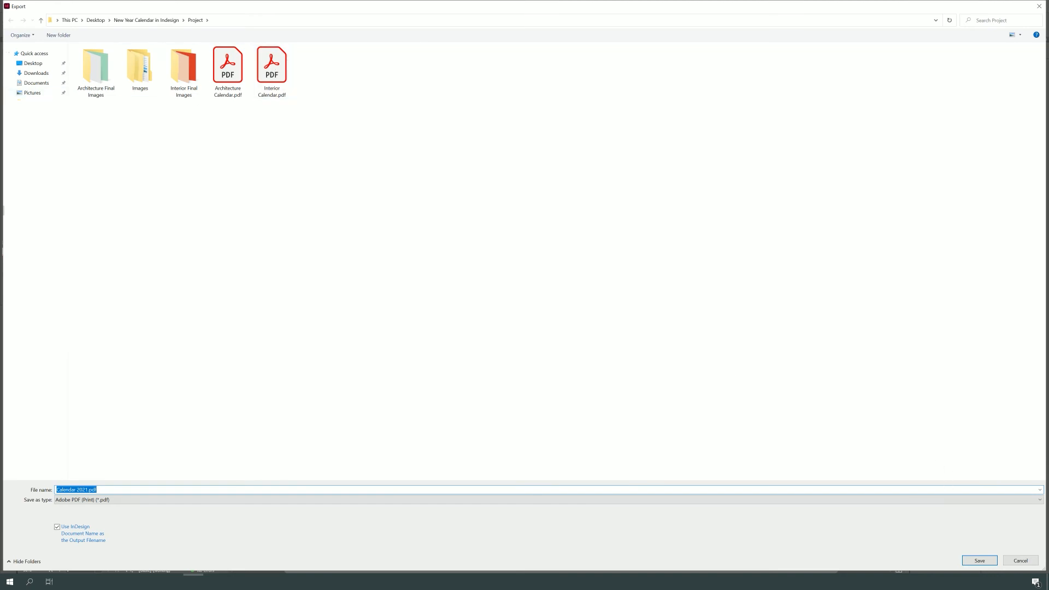
left_click(1027, 563)
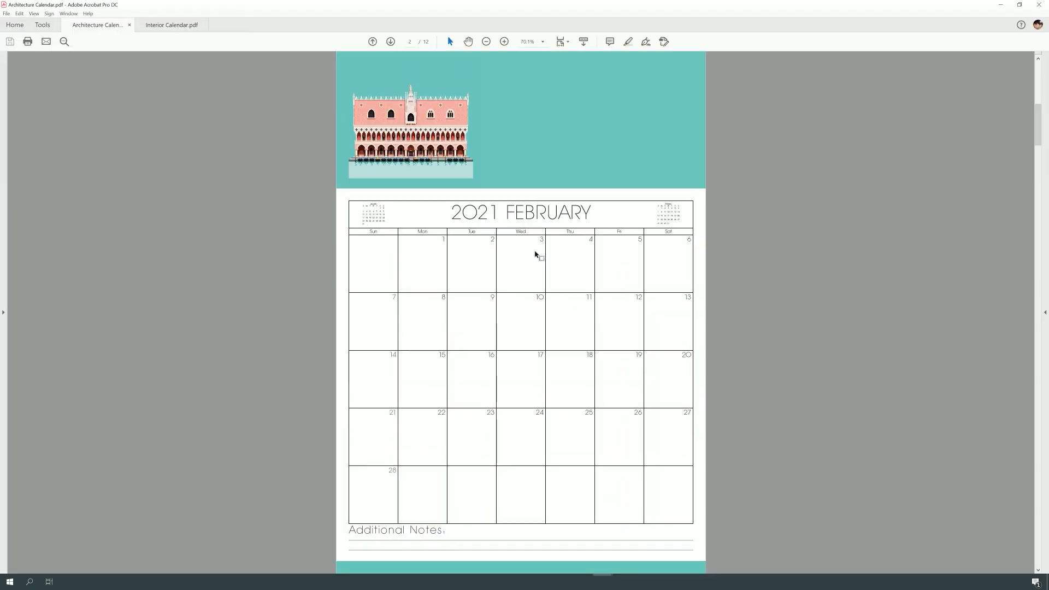
Switch to Architecture Calendar.pdf in Adobe Acrobat Pro DC and page through the monthly pages from February onwards.
key("Right")
key("Right")
key("Right")
key("Right")
key("Right")
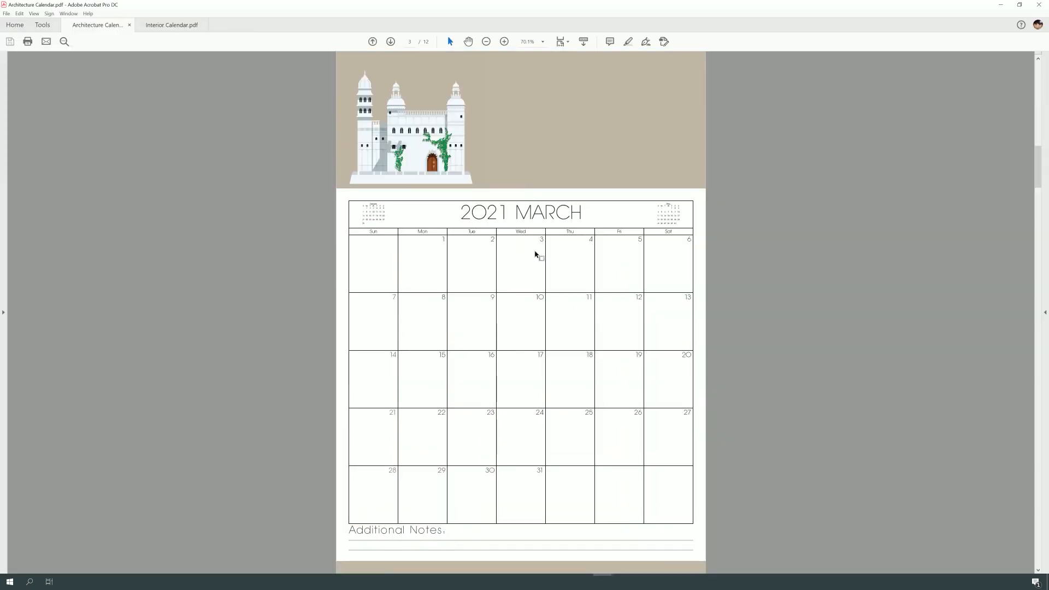
Page through the remaining months of Architecture Calendar.pdf from March to December.
key("Right")
key("Right")
key("Right")
key("Right")
key("Right")
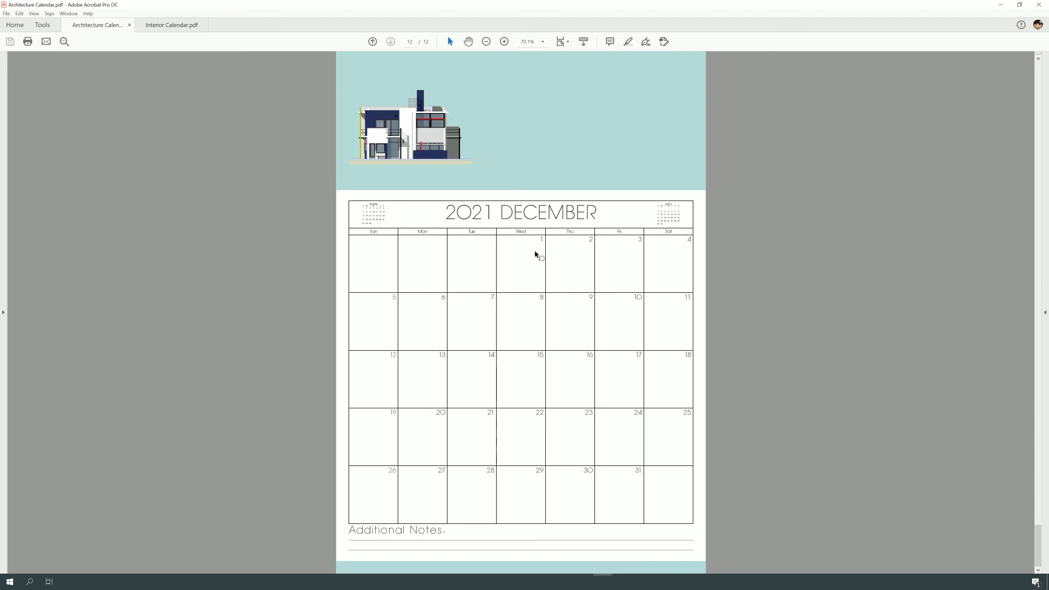
Switch to Interior Calendar.pdf and page through its monthly chair designs from January to December.
mouse_move(602, 580)
left_click(652, 554)
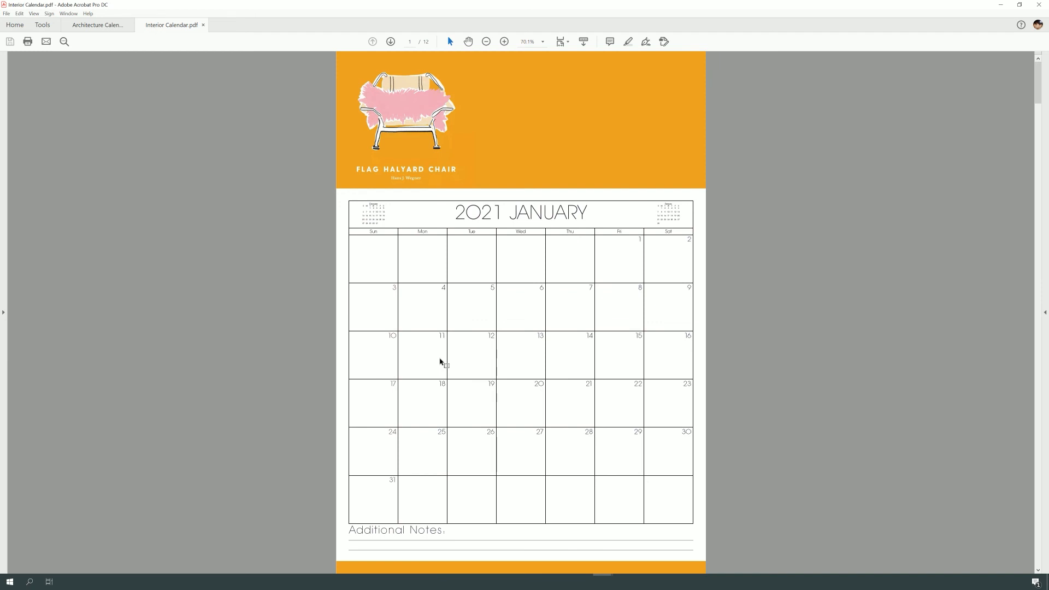
key("Right")
key("Right")
key("Right")
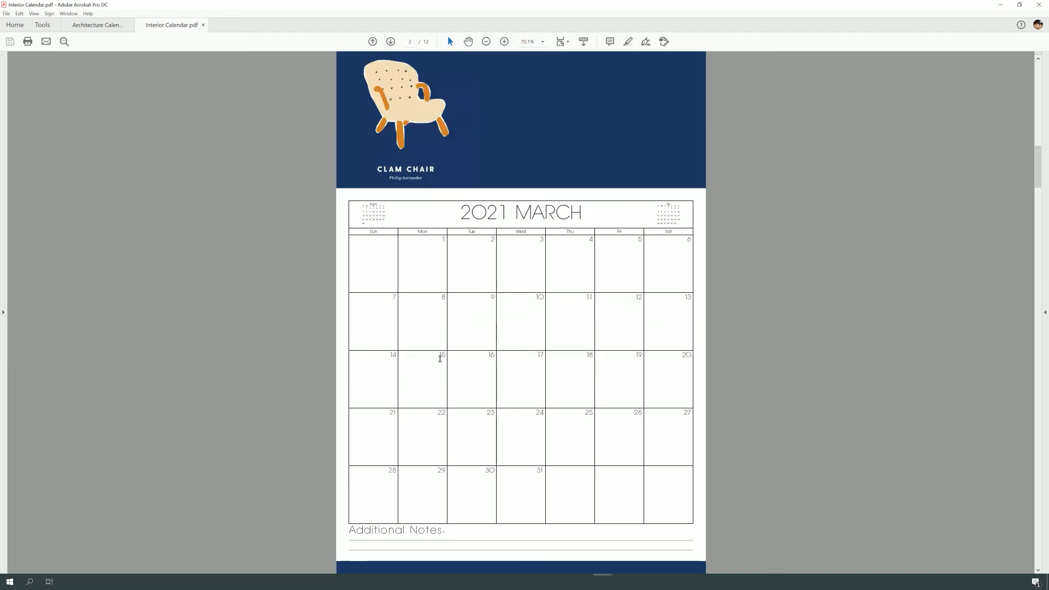
key("Right")
key("Right")
key("Right")
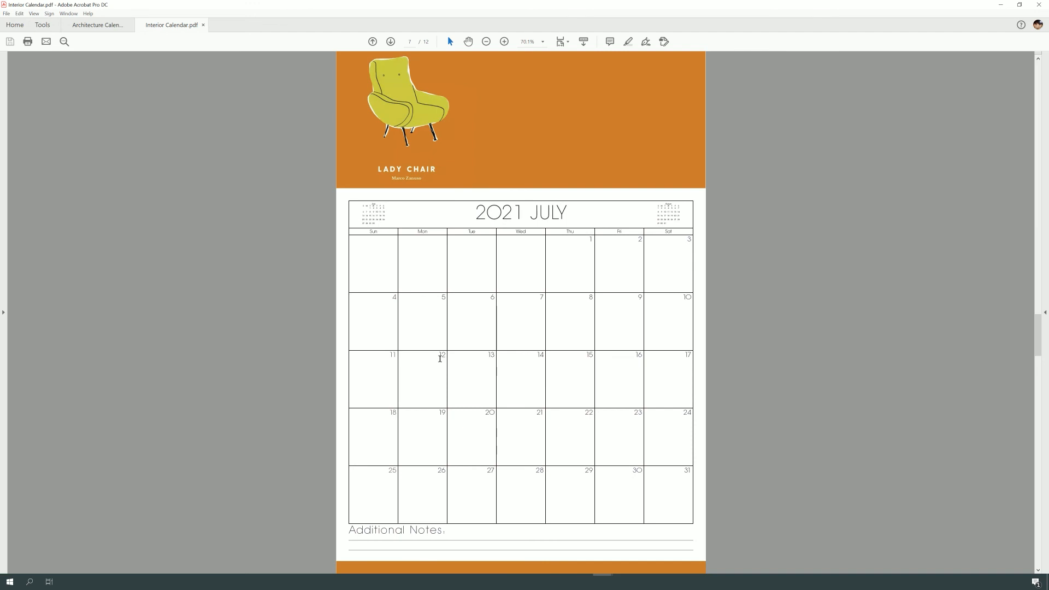
key("Right")
key("Right")
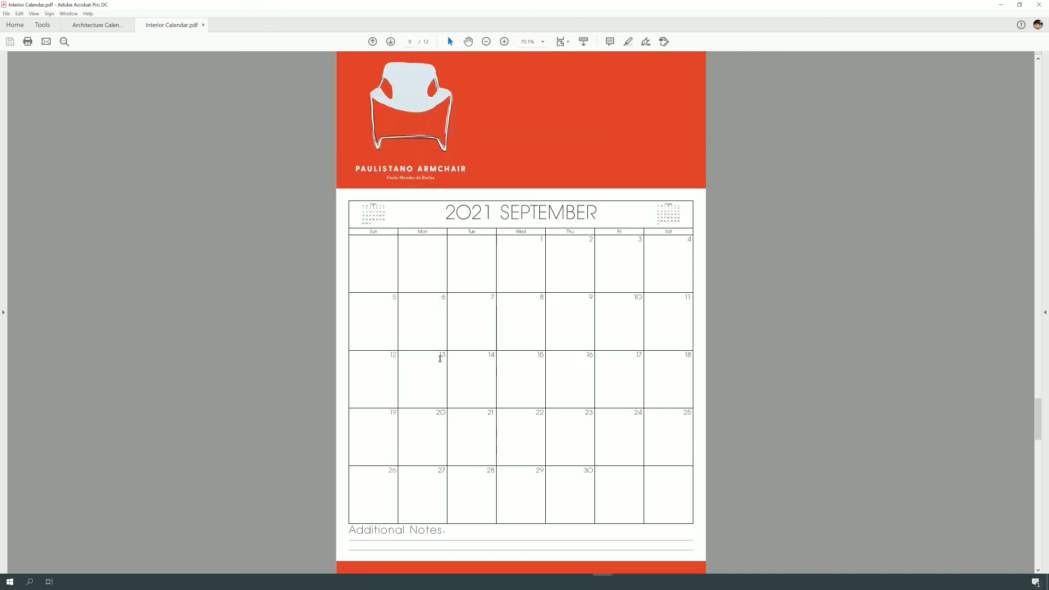
key("Right")
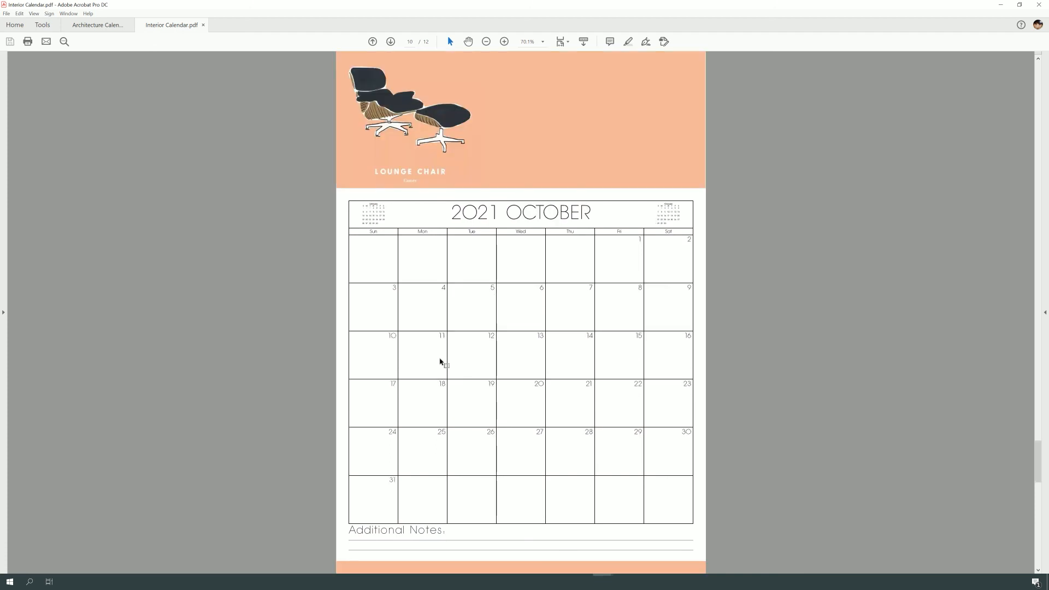
key("Right")
key("Right")
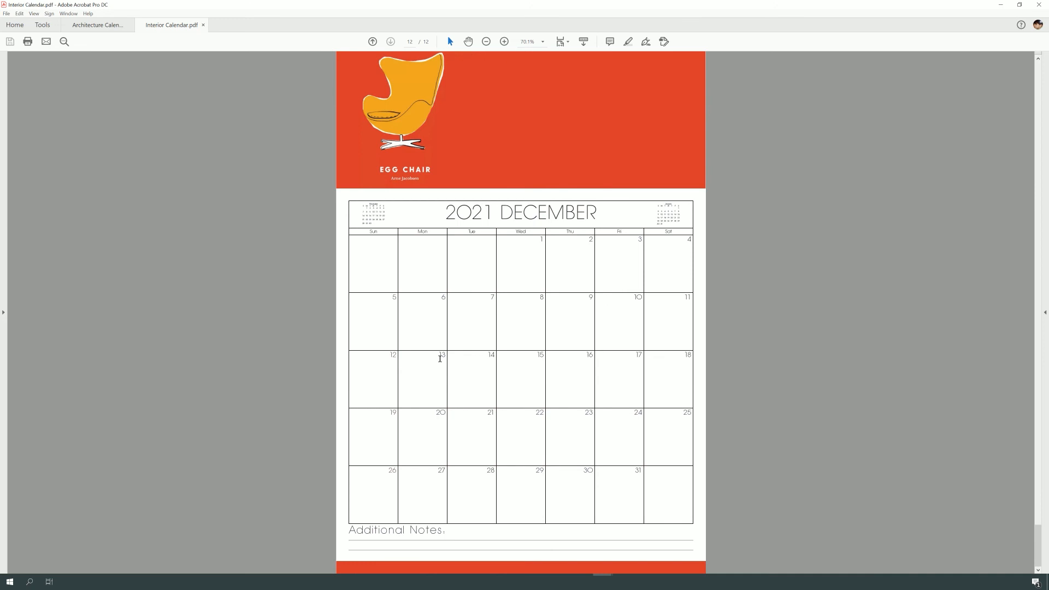